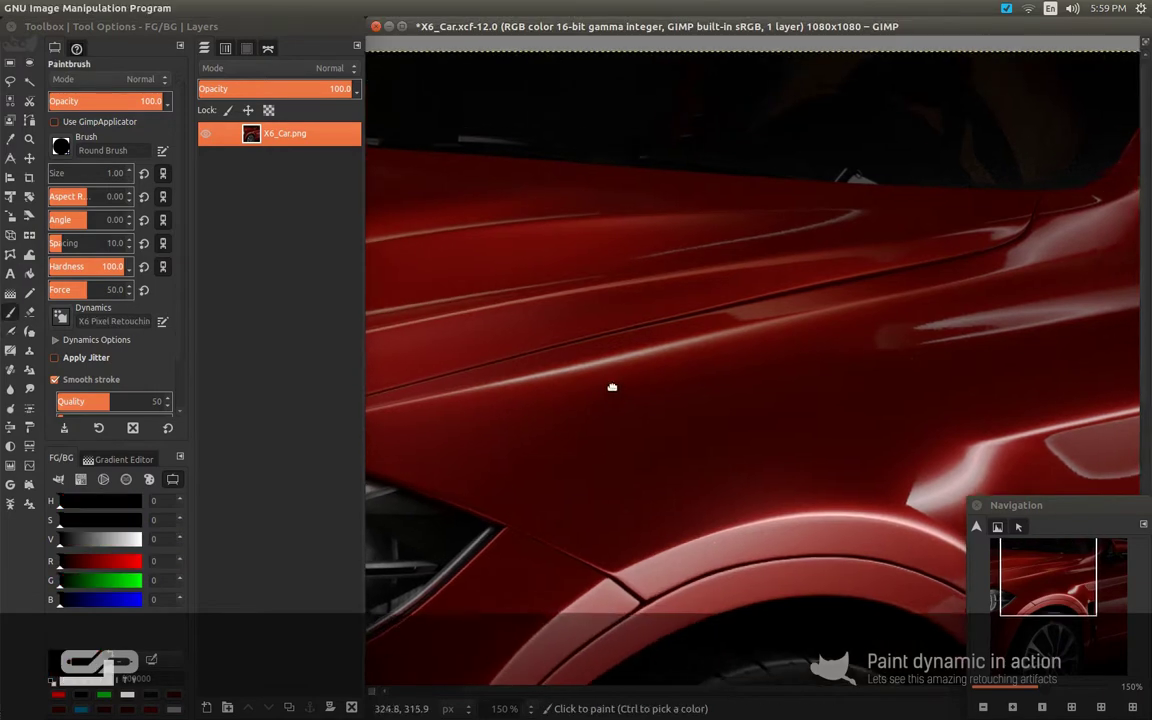
Examine the pixels of the thin highlight line on the car's hood up close and in the wider view
scroll(617, 386, "up", 3)
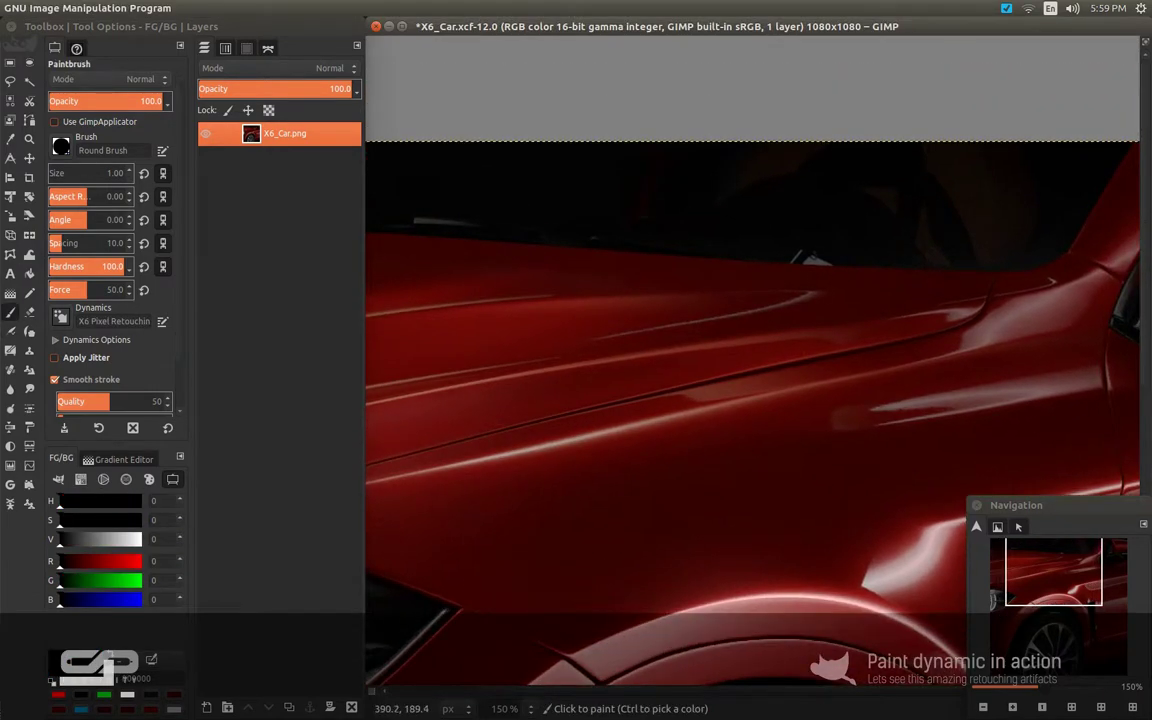
scroll(636, 336, "up", 1)
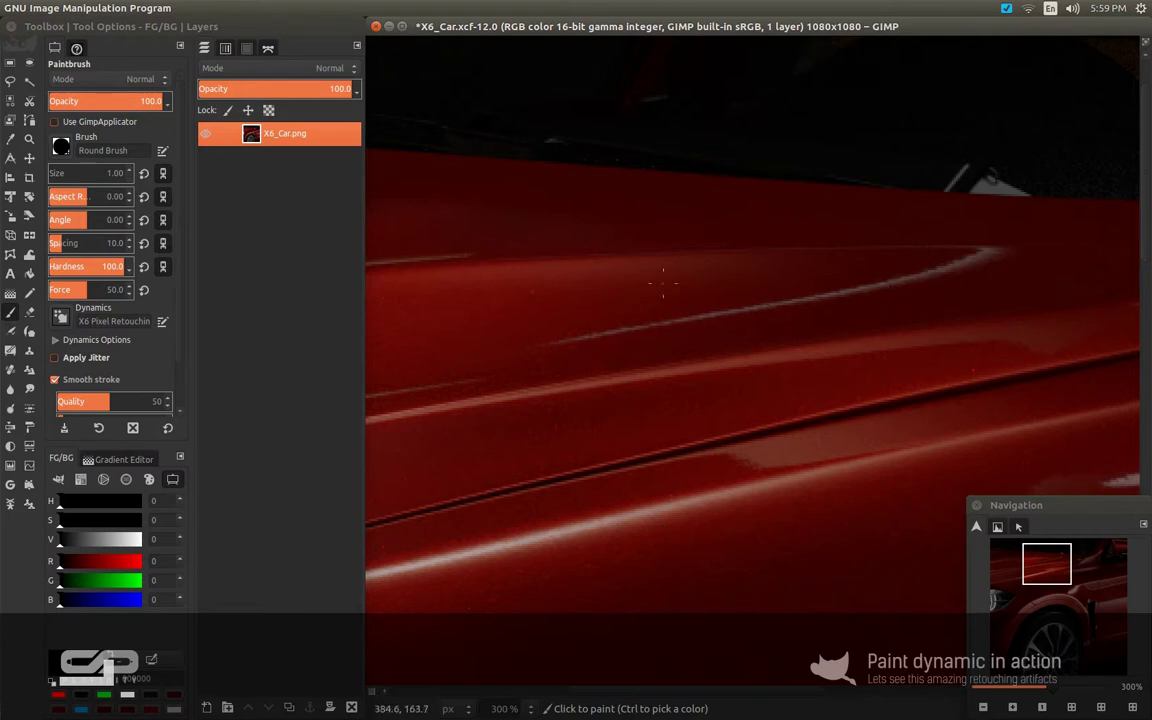
left_click_drag(711, 267, 720, 304)
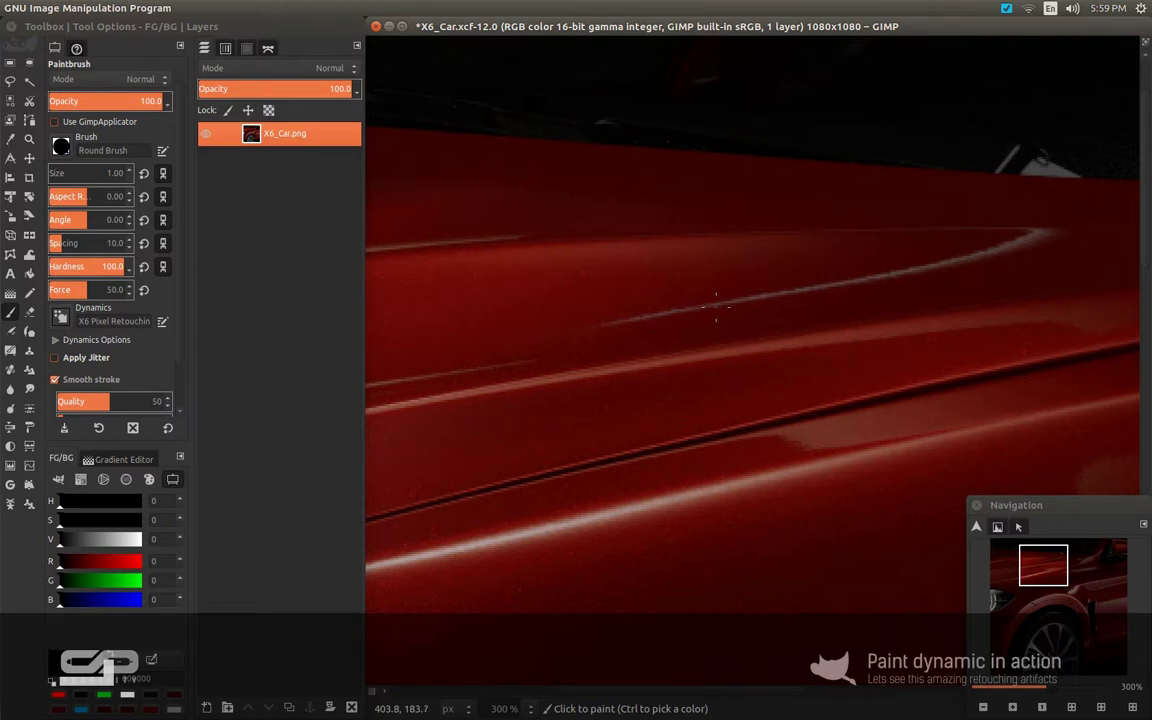
left_click_drag(721, 310, 732, 306)
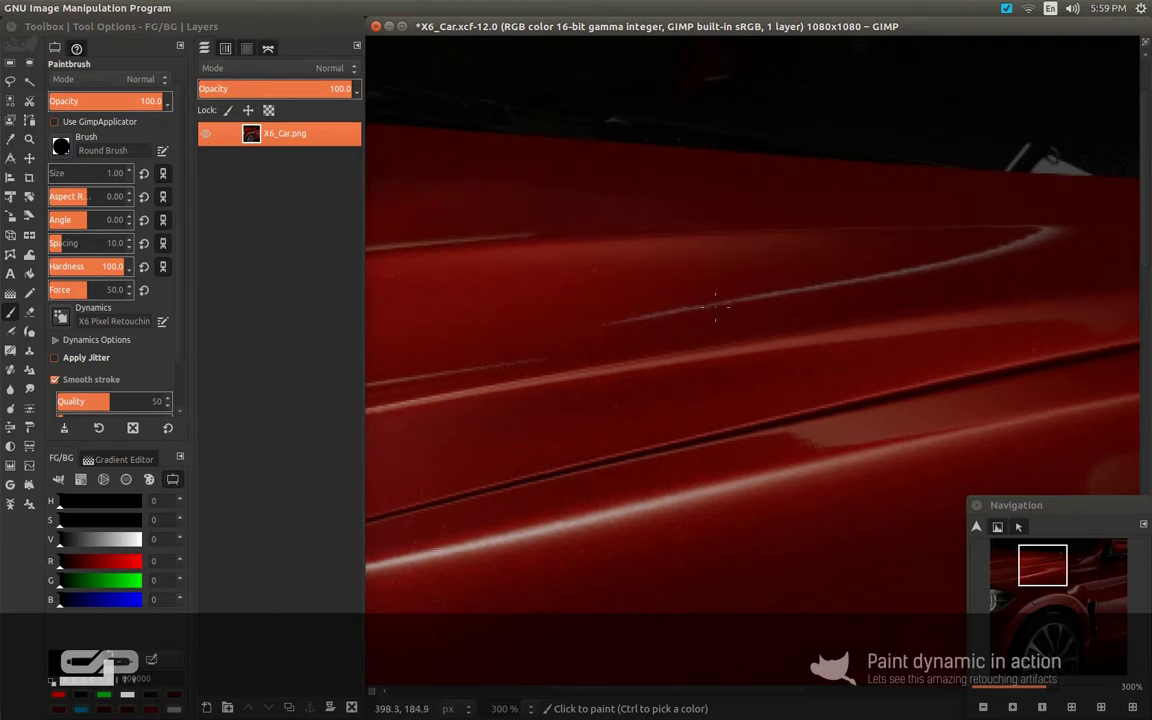
scroll(696, 311, "up", 6)
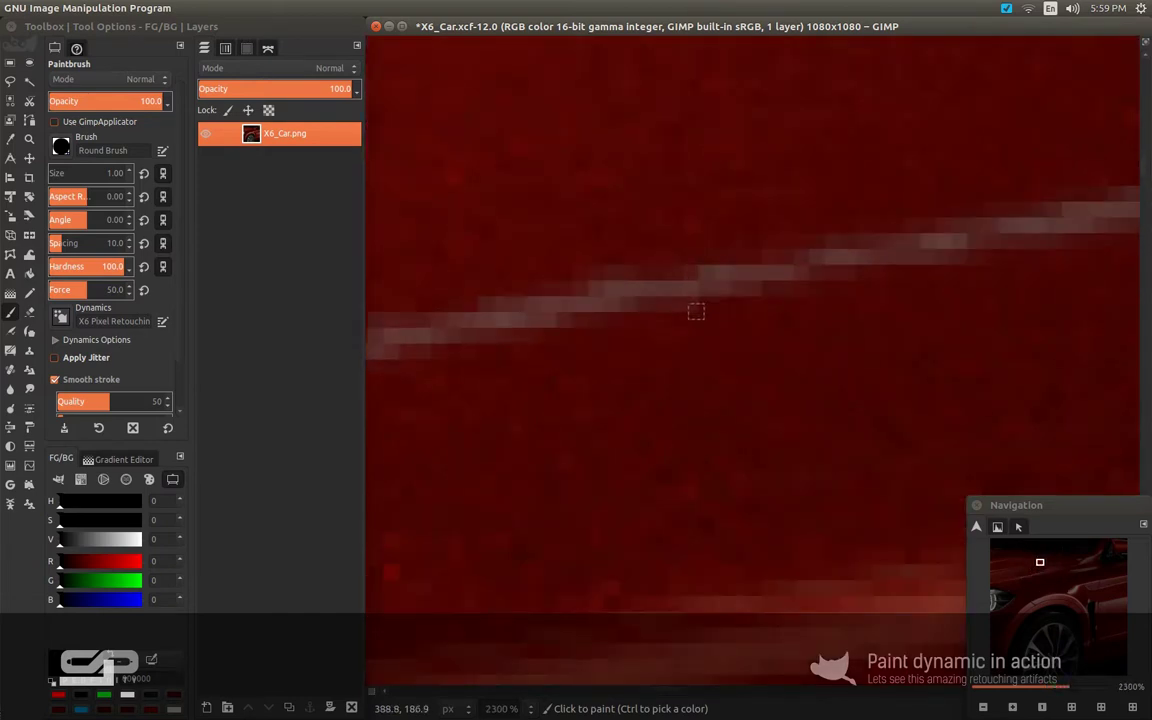
left_click_drag(667, 266, 805, 295)
scroll(758, 312, "up", 1)
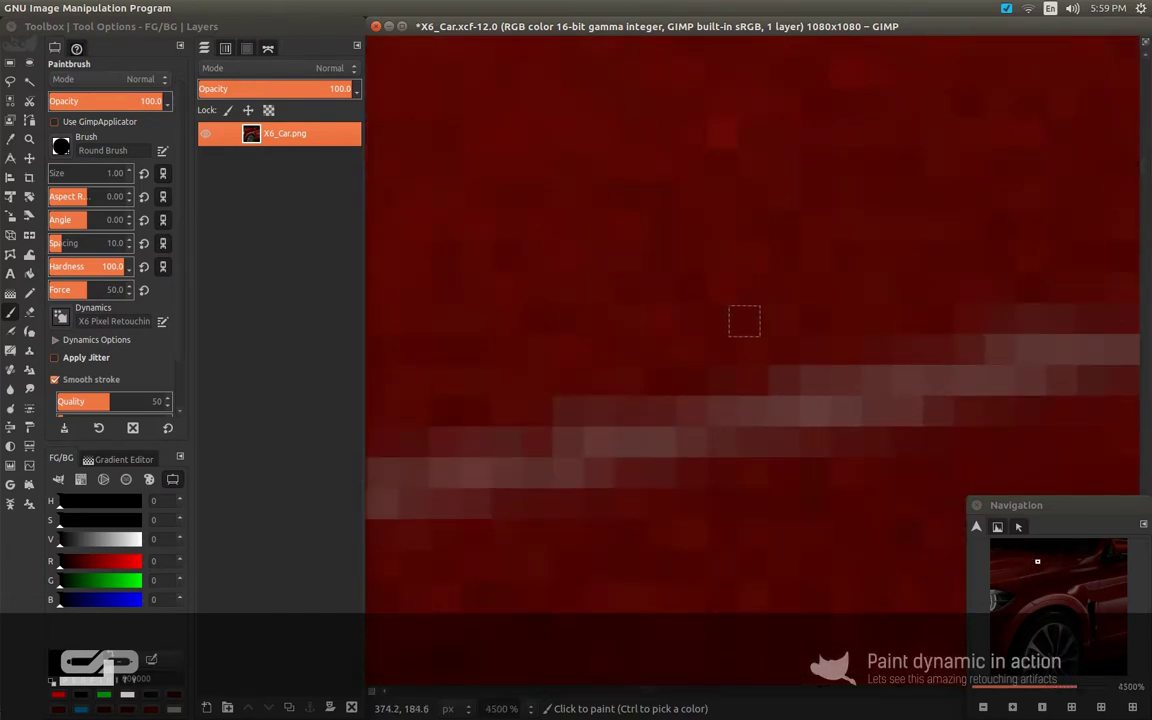
scroll(725, 315, "up", 1)
left_click_drag(725, 310, 748, 270)
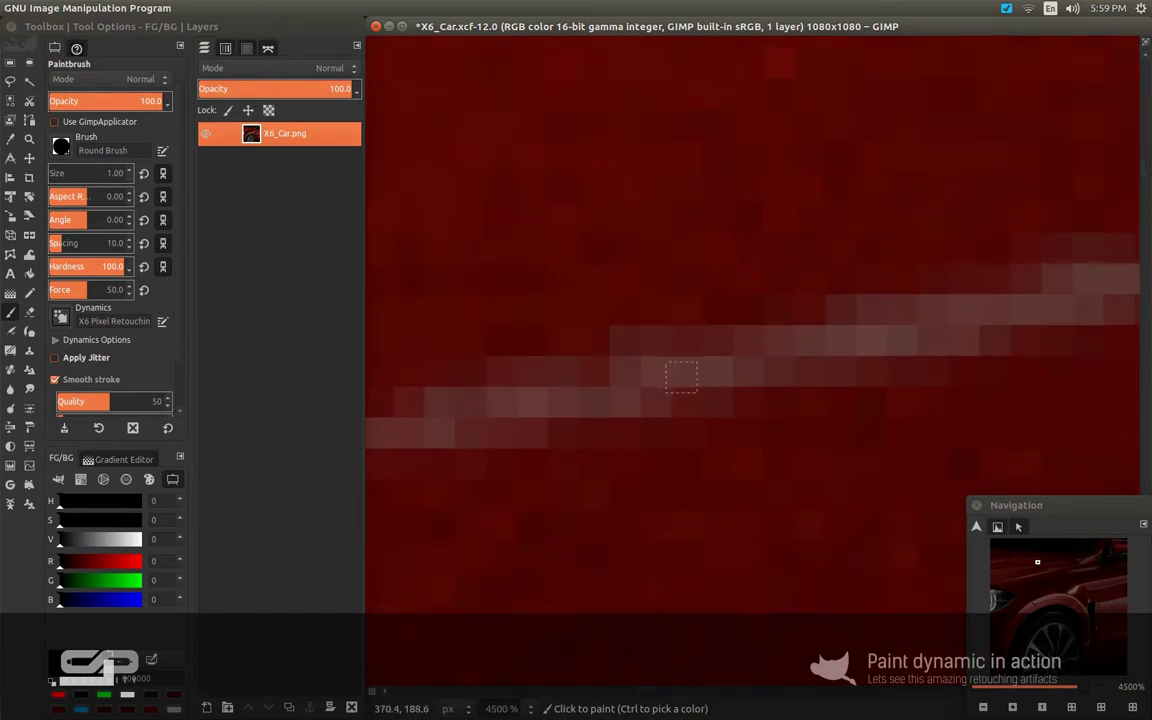
scroll(683, 361, "down", 2)
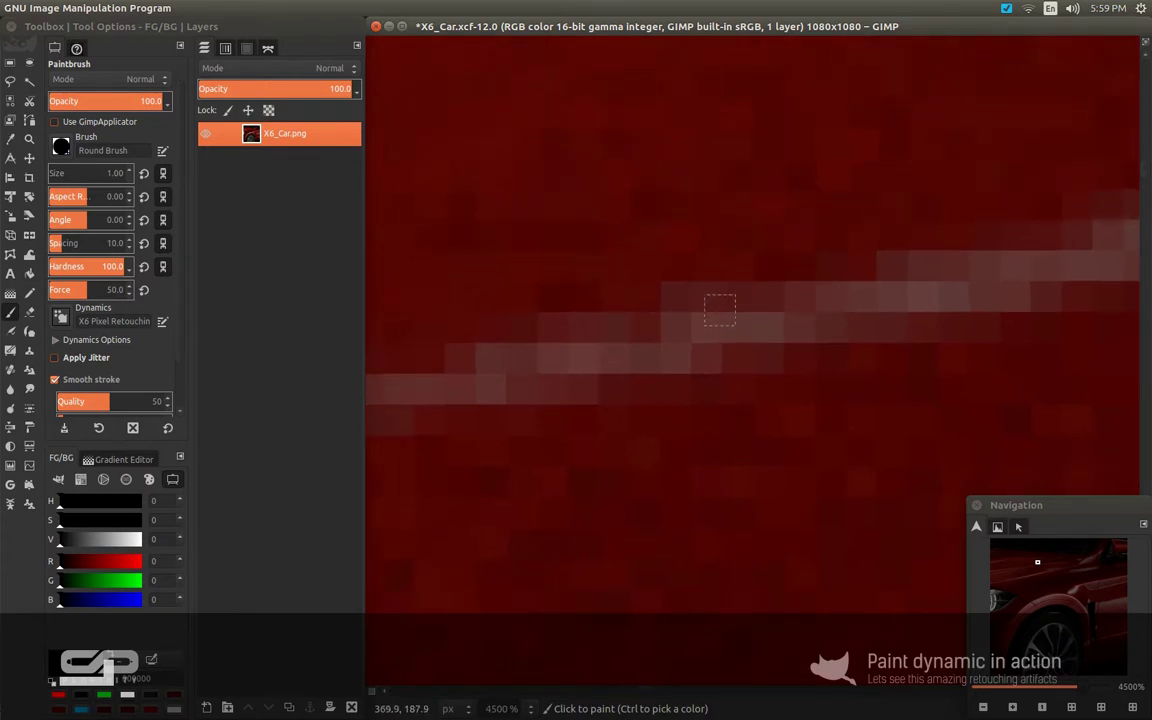
scroll(714, 324, "down", 2, "ctrl")
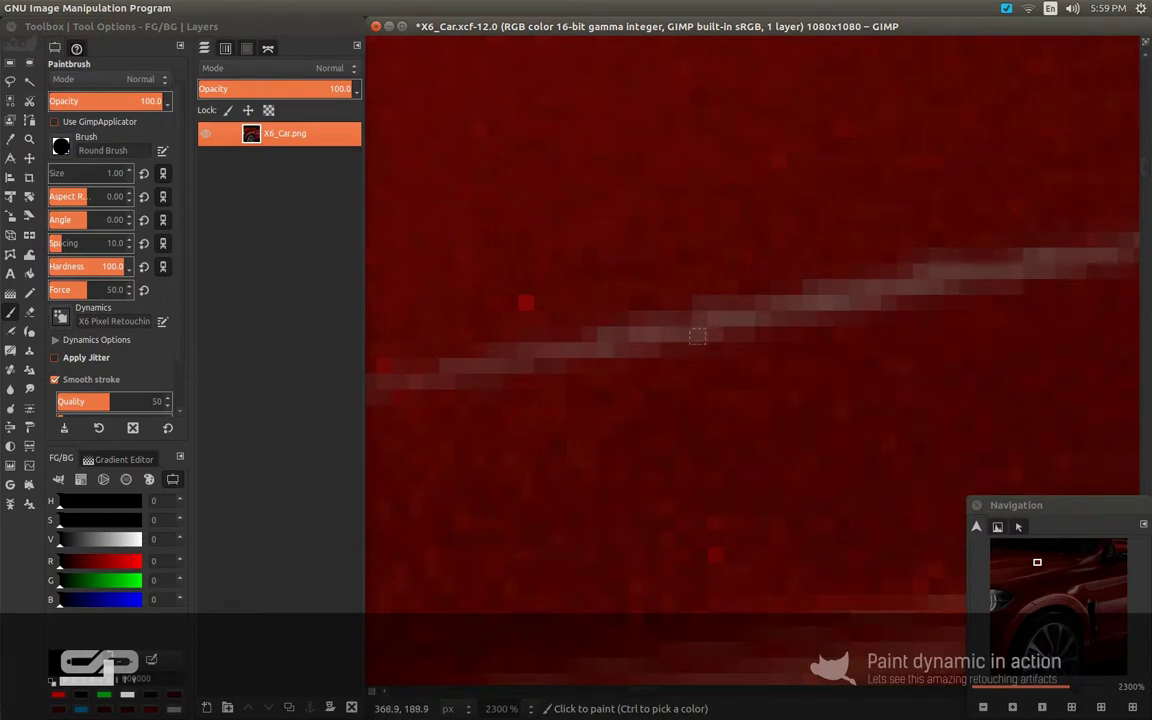
scroll(724, 323, "down", 1)
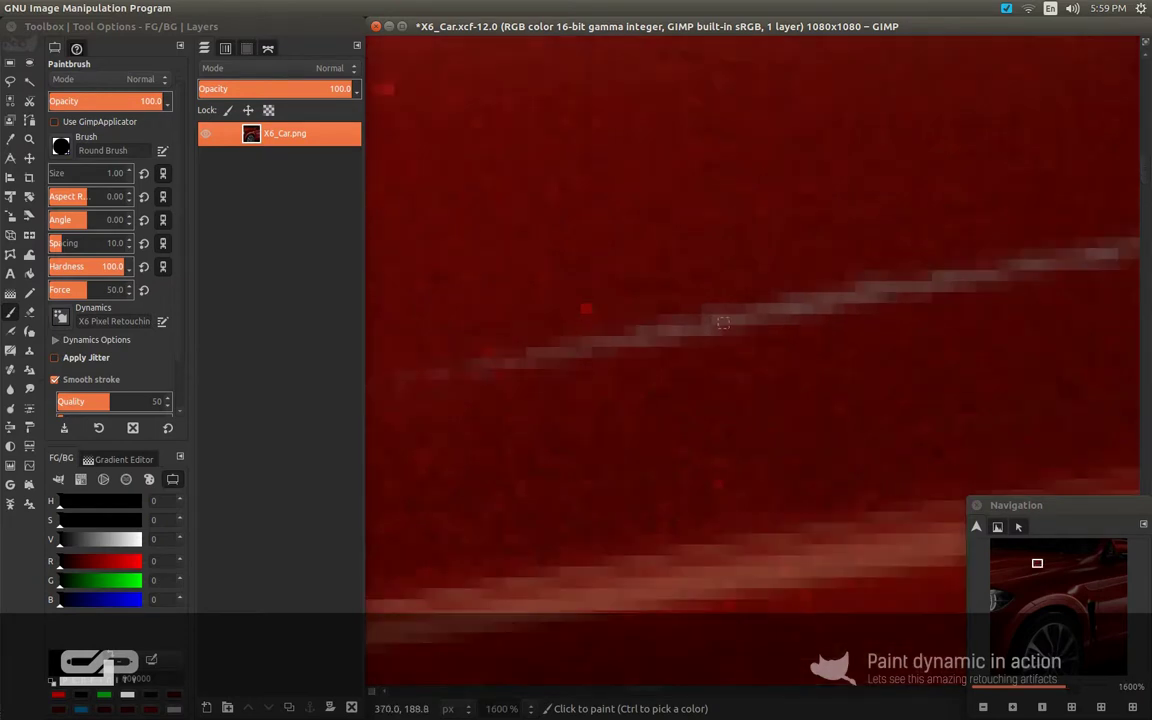
scroll(723, 323, "up", 1)
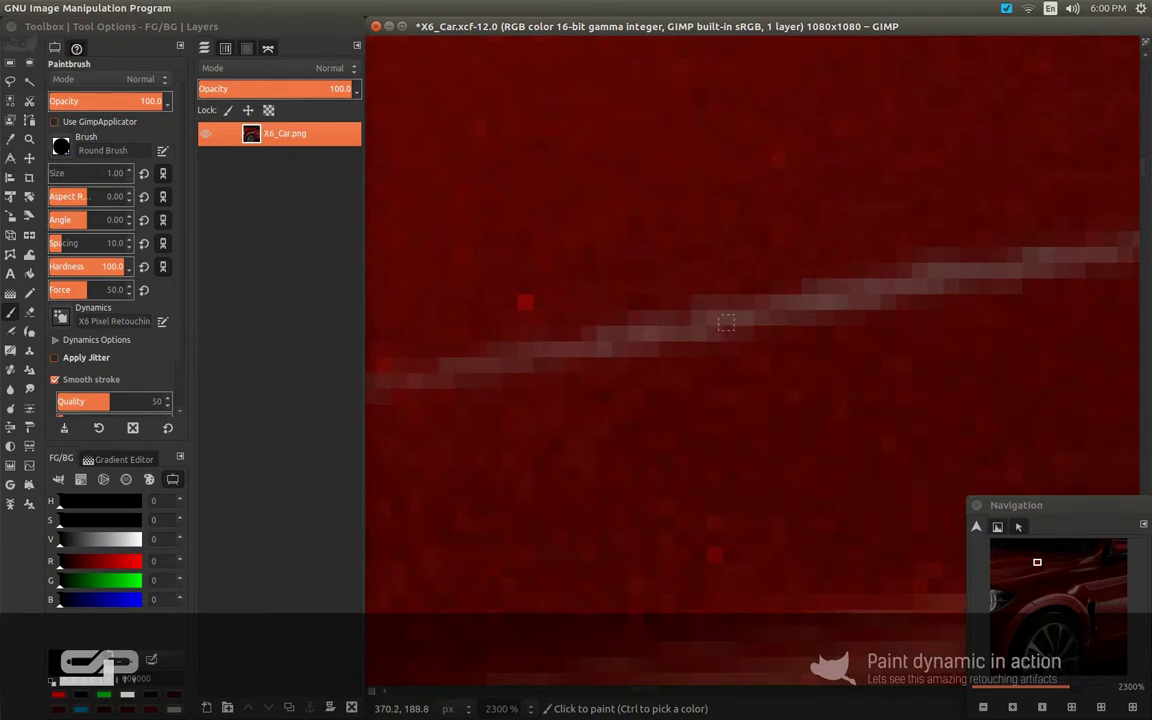
scroll(725, 320, "up", 3)
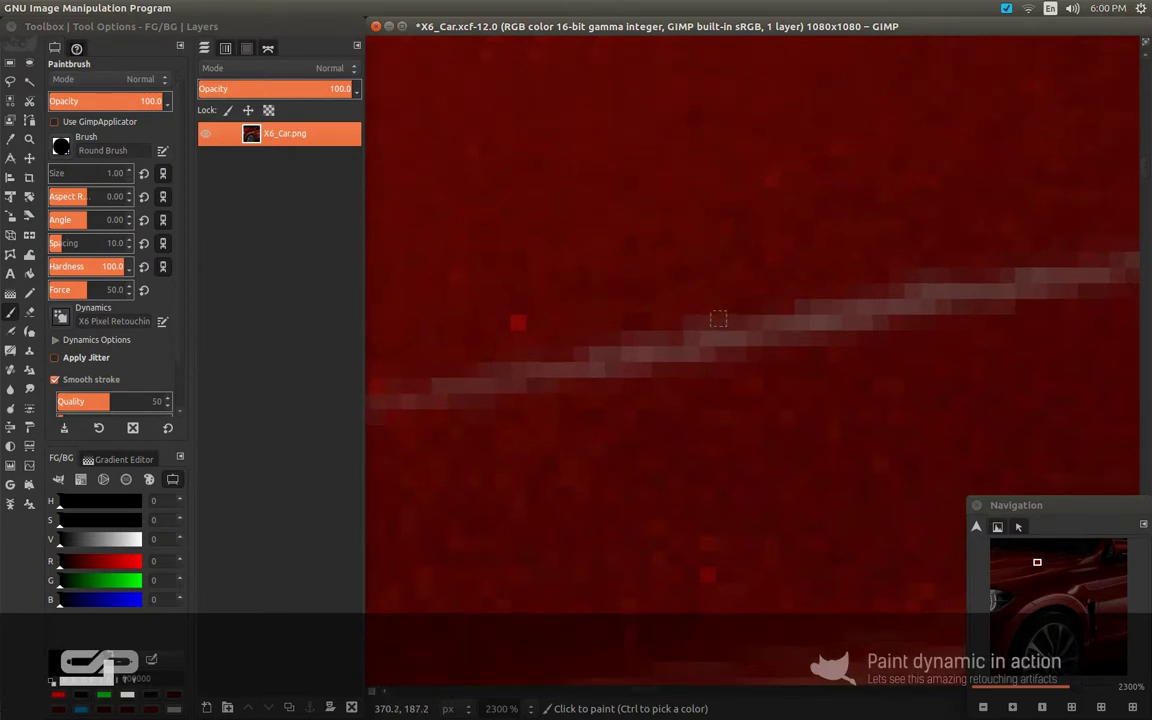
scroll(723, 313, "down", 7)
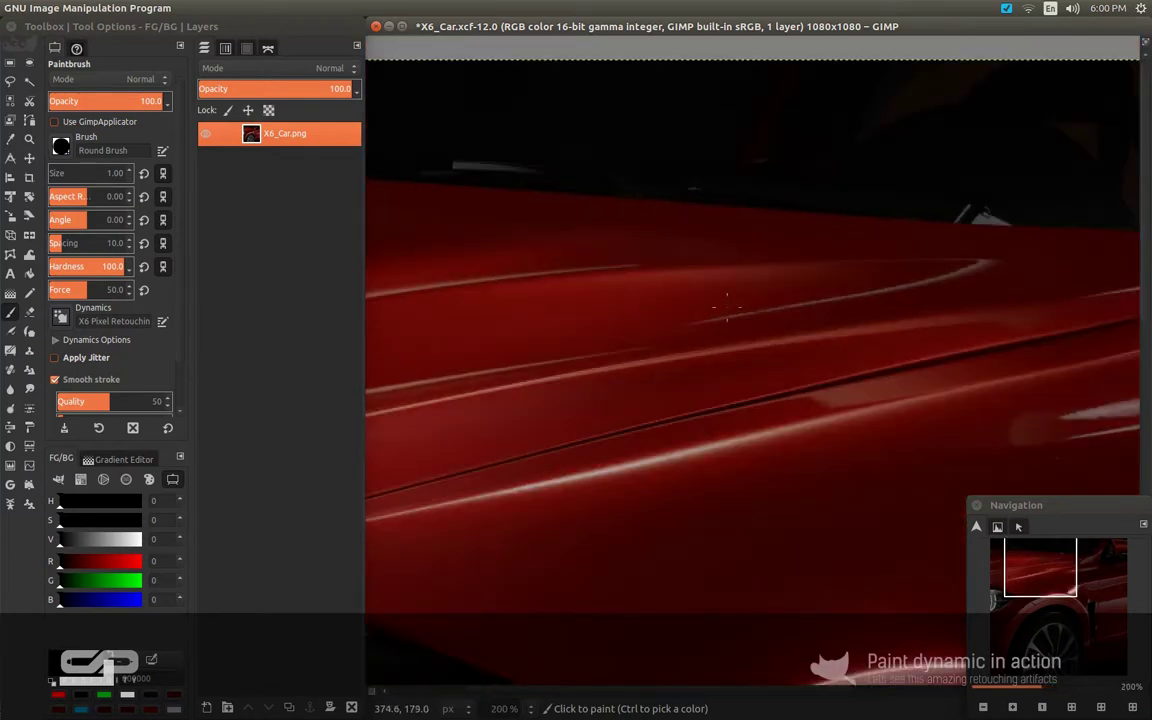
left_click_drag(727, 307, 767, 302)
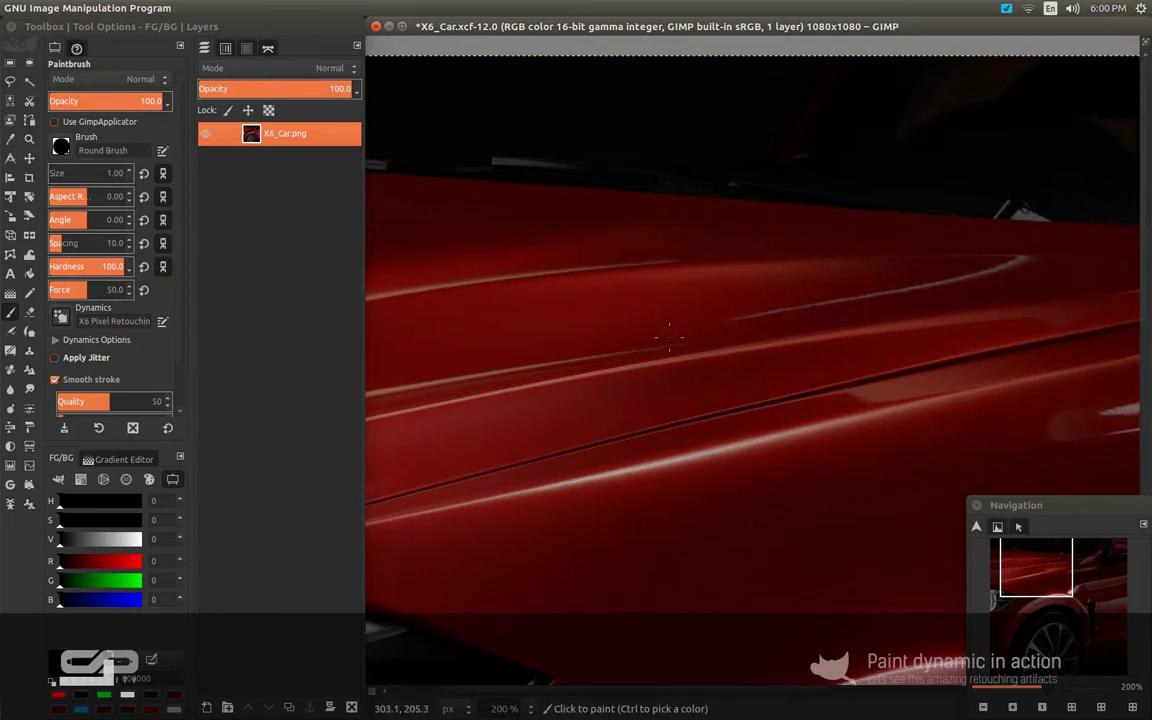
Brighten the X6_Car.png layer with a Curves adjustment
key("ctrl+m")
left_click_drag(239, 295, 237, 259)
left_click(437, 487)
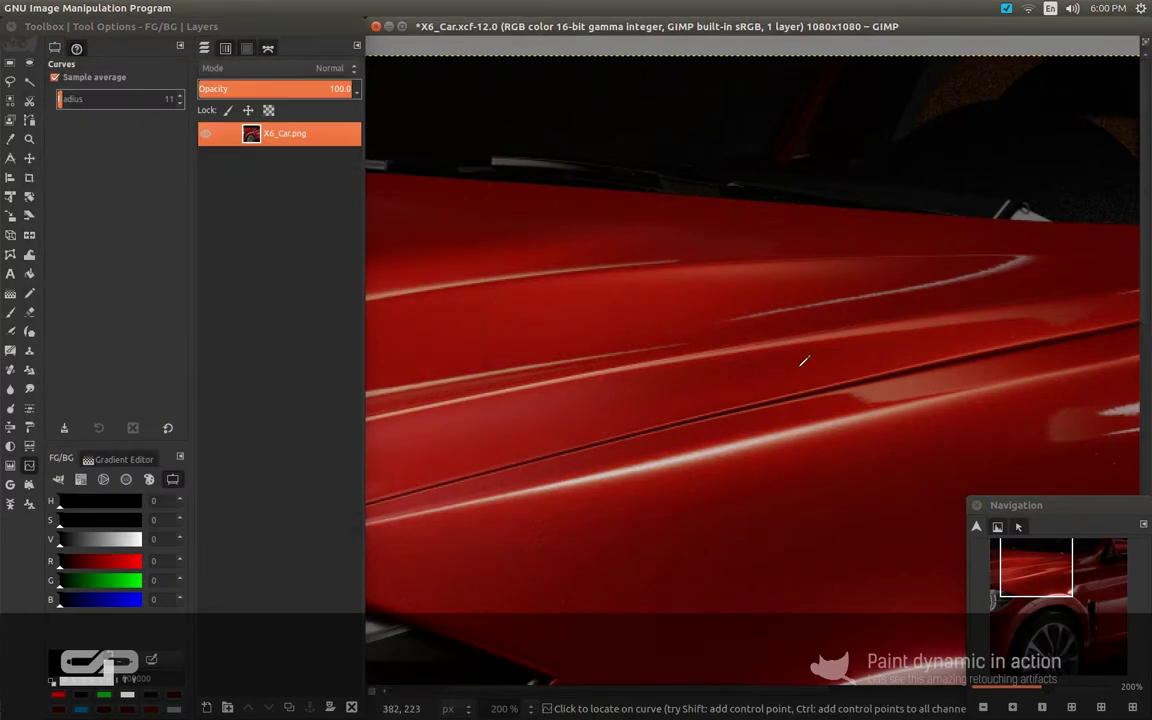
Inspect the brightened hood highlight at high magnification, following the pixel variation along the line
scroll(780, 372, "down", 3)
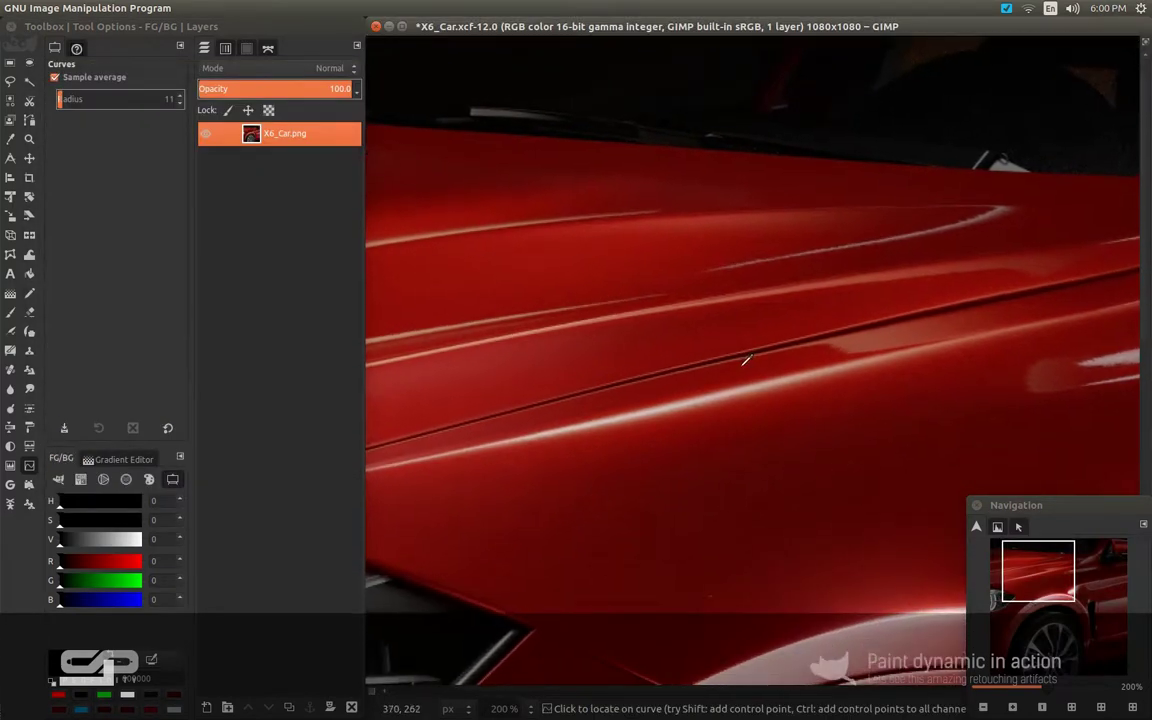
key("alt+Tab")
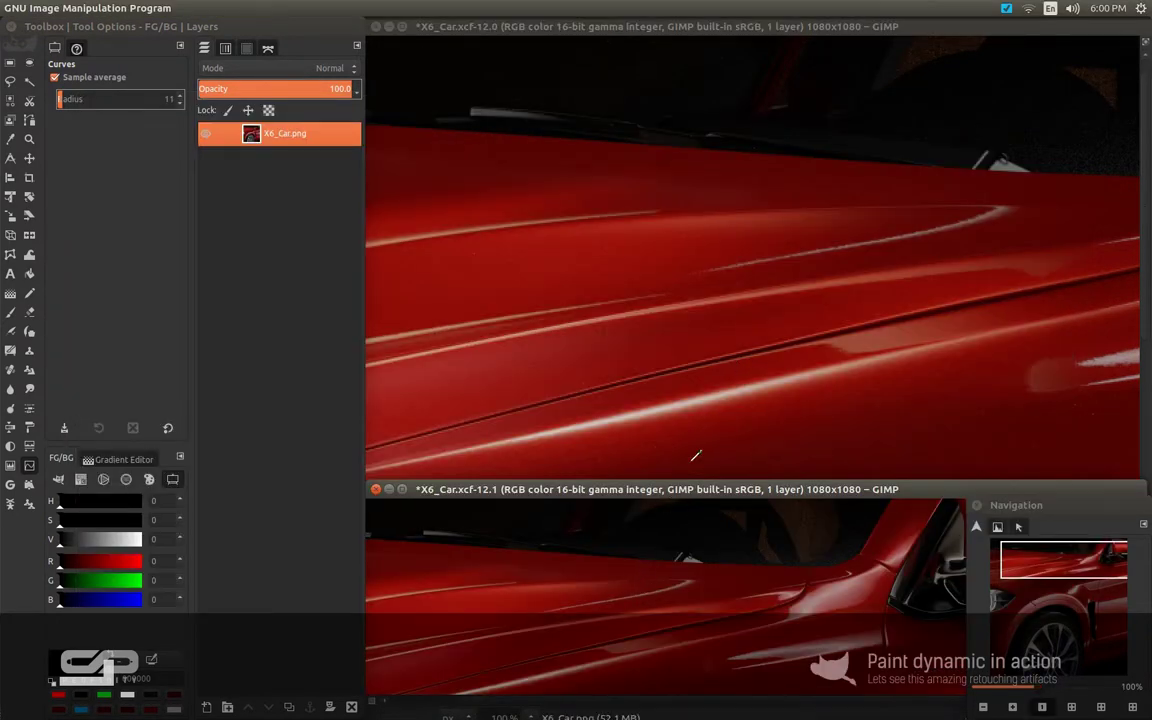
left_click_drag(778, 328, 748, 308)
scroll(756, 283, "up", 4)
scroll(758, 278, "up", 3)
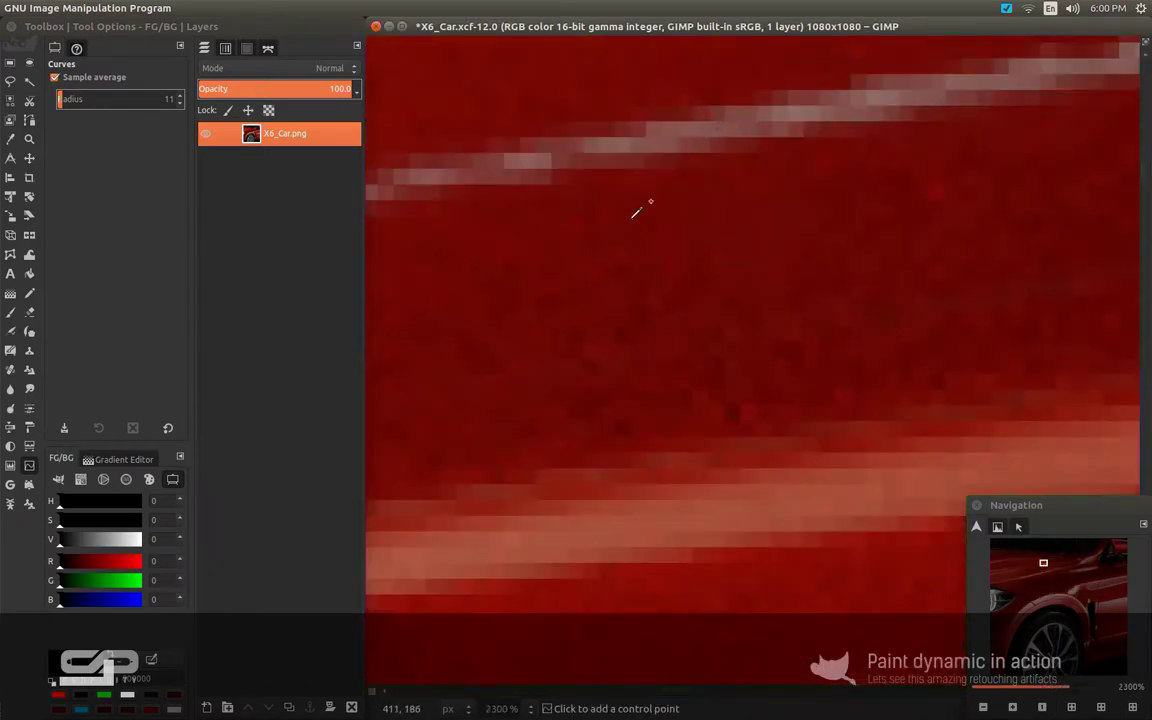
left_click_drag(723, 301, 797, 324)
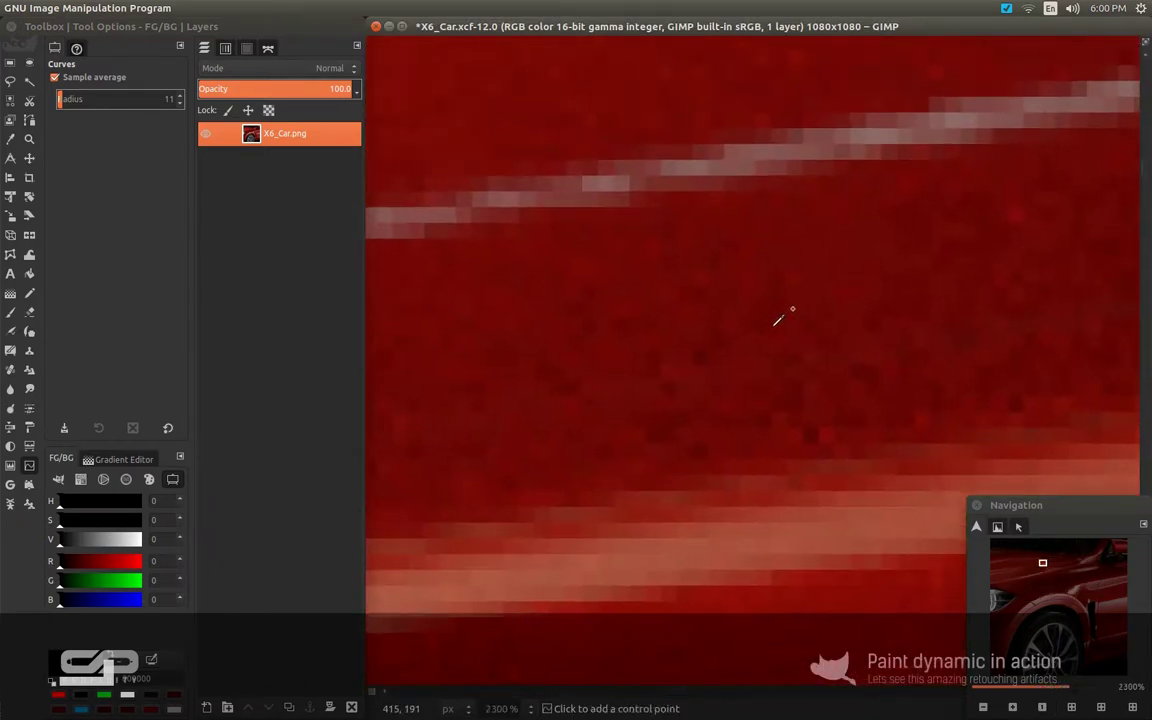
scroll(768, 333, "down", 1)
left_click_drag(728, 297, 798, 394)
scroll(649, 329, "up", 1)
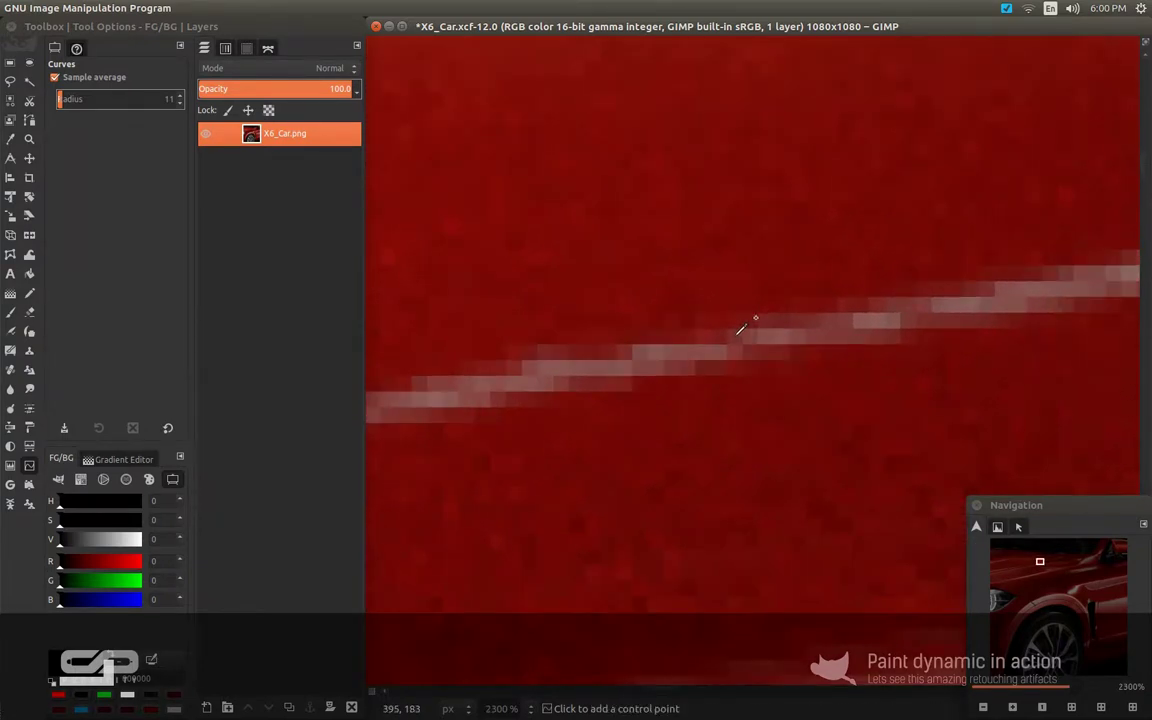
left_click_drag(649, 329, 722, 329)
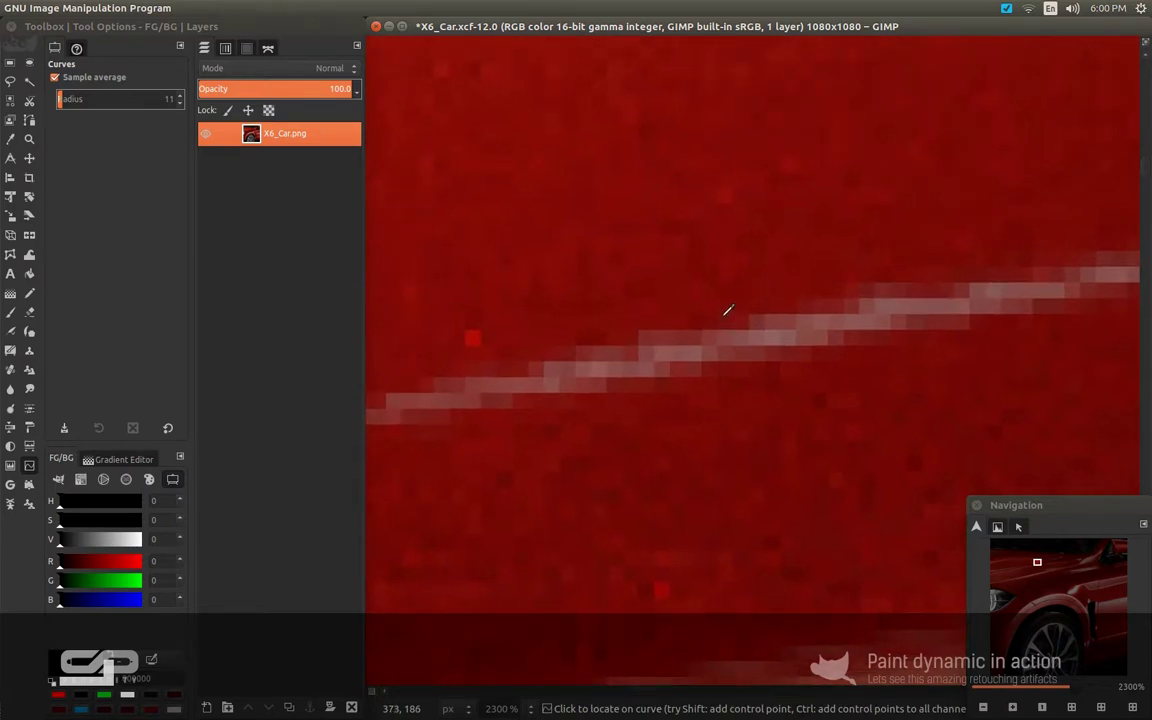
left_click_drag(729, 333, 716, 328)
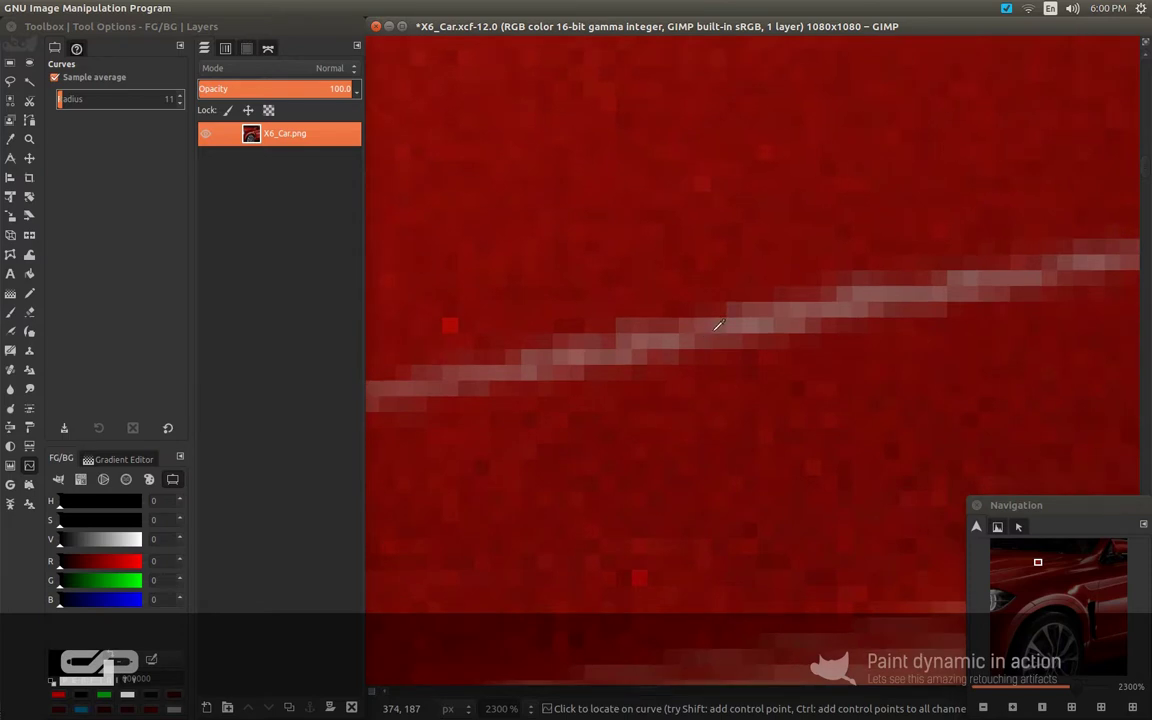
scroll(725, 313, "up", 1)
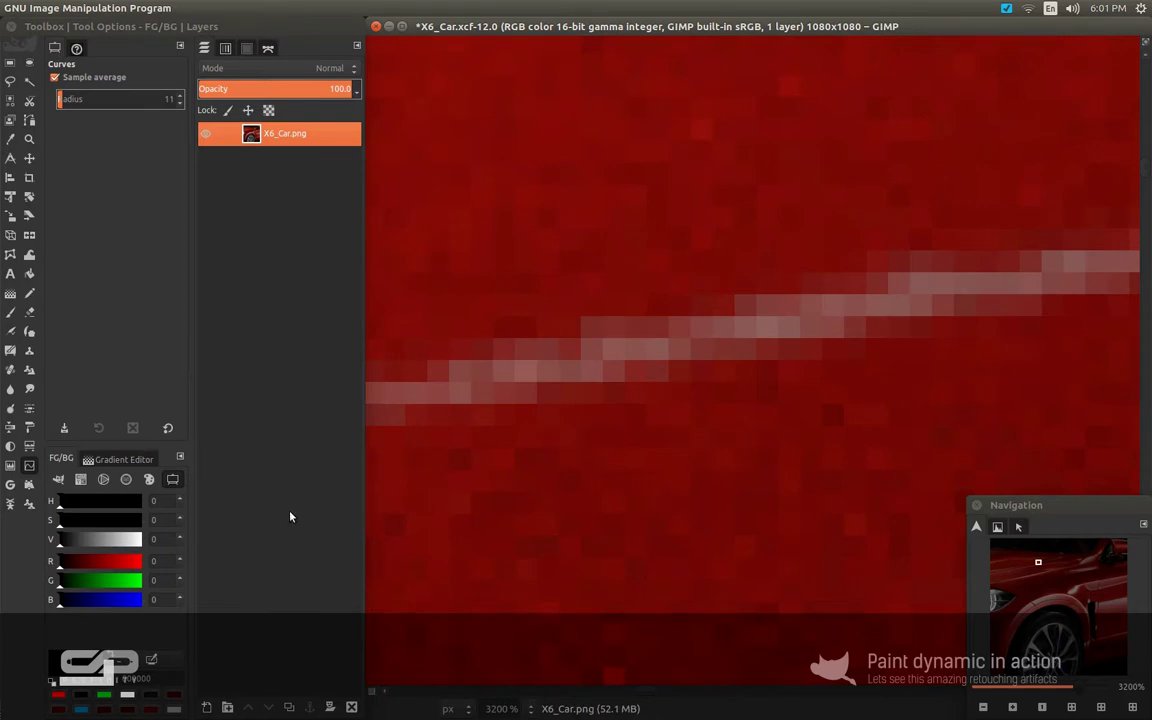
Add a new layer above X6_Car.png and fill the whole layer with white
key("ctrl+shift+n")
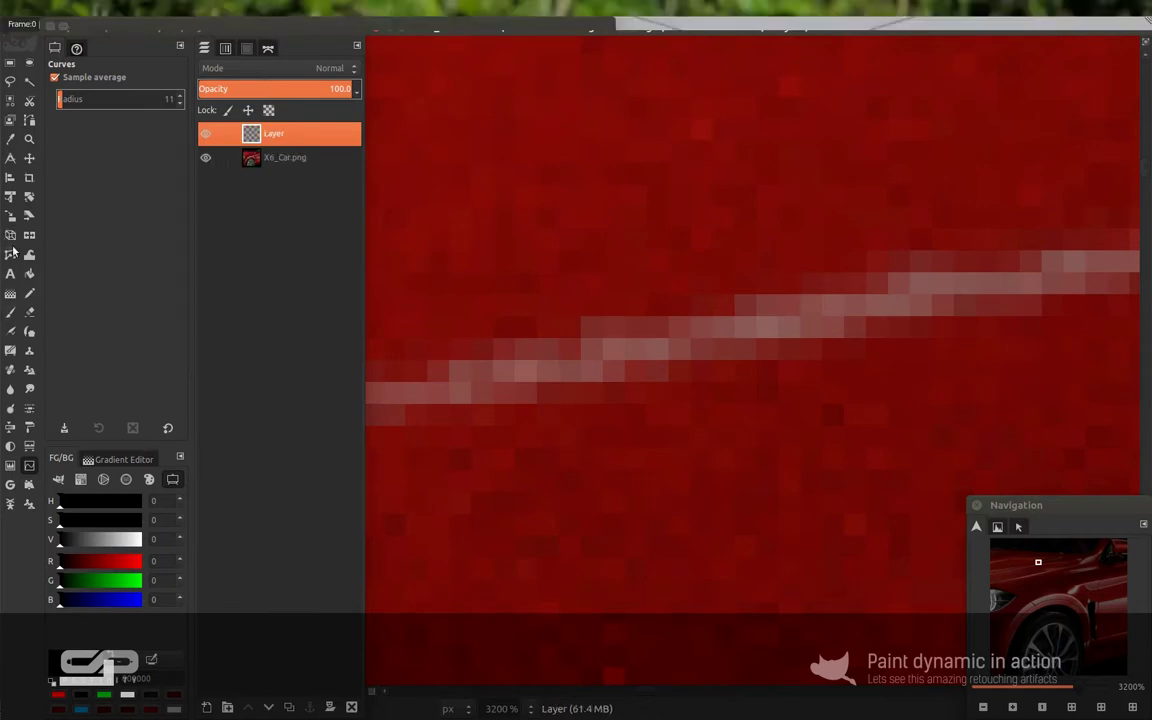
left_click(29, 273)
left_click(622, 318)
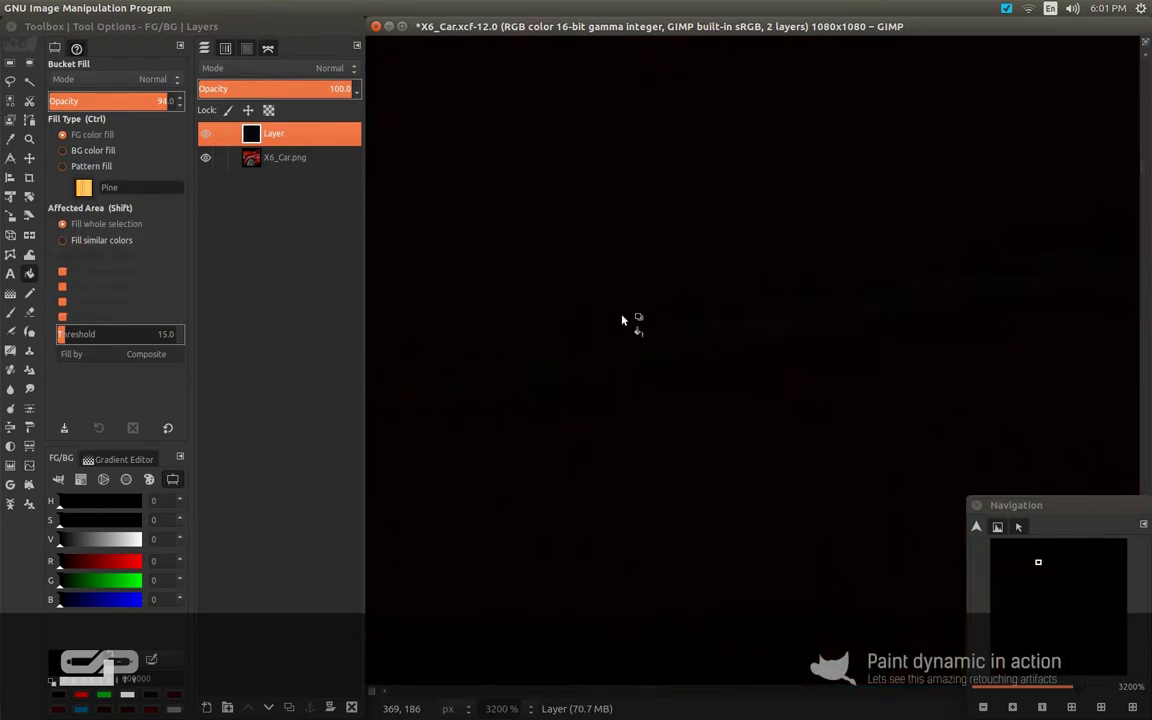
key("x")
left_click(625, 321)
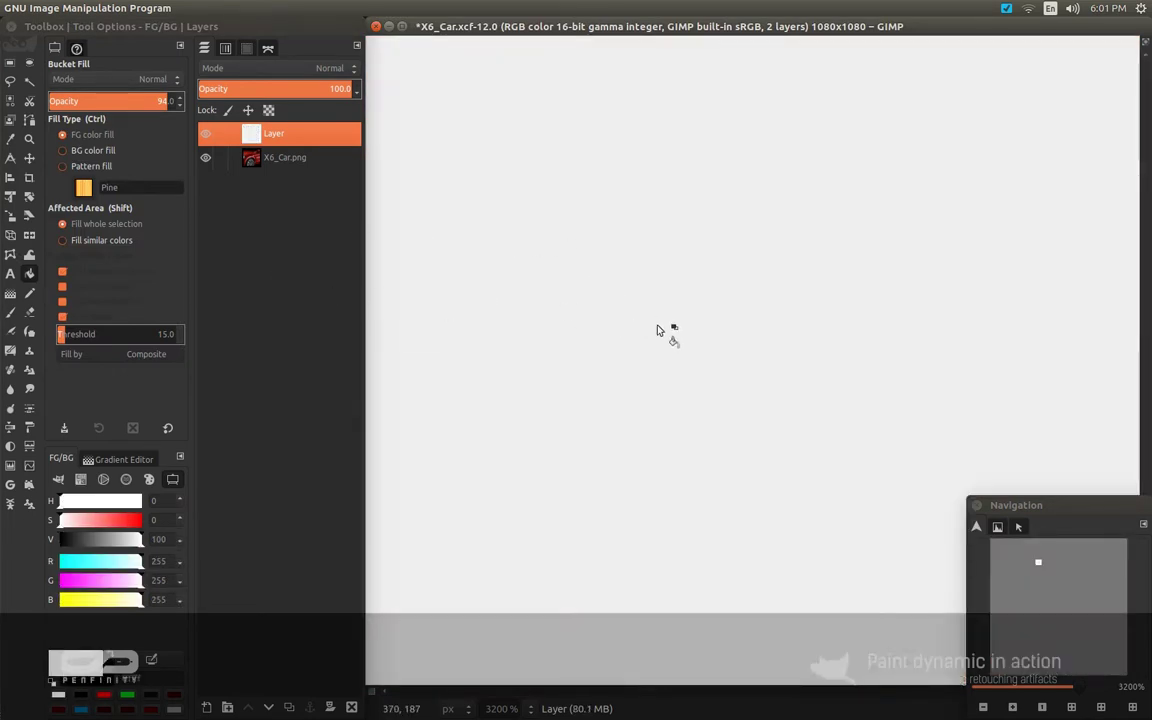
Switch to the Paintbrush and set the foreground colour to pure red and the background colour to blue
key("p")
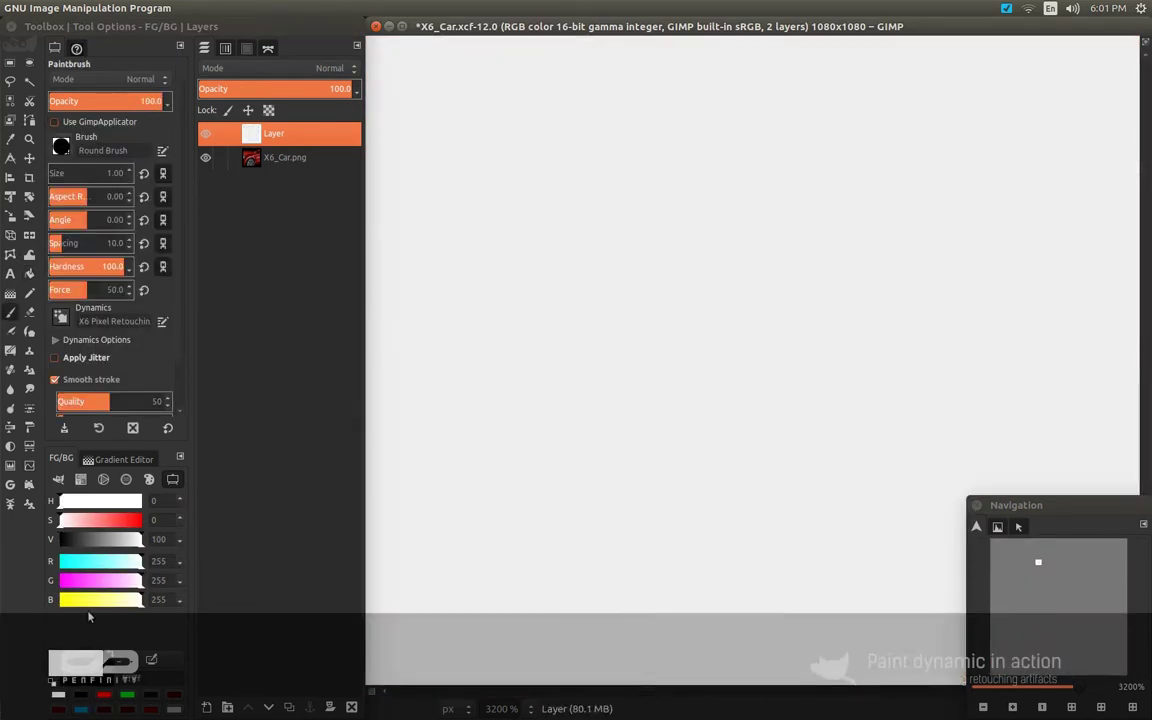
left_click(137, 521)
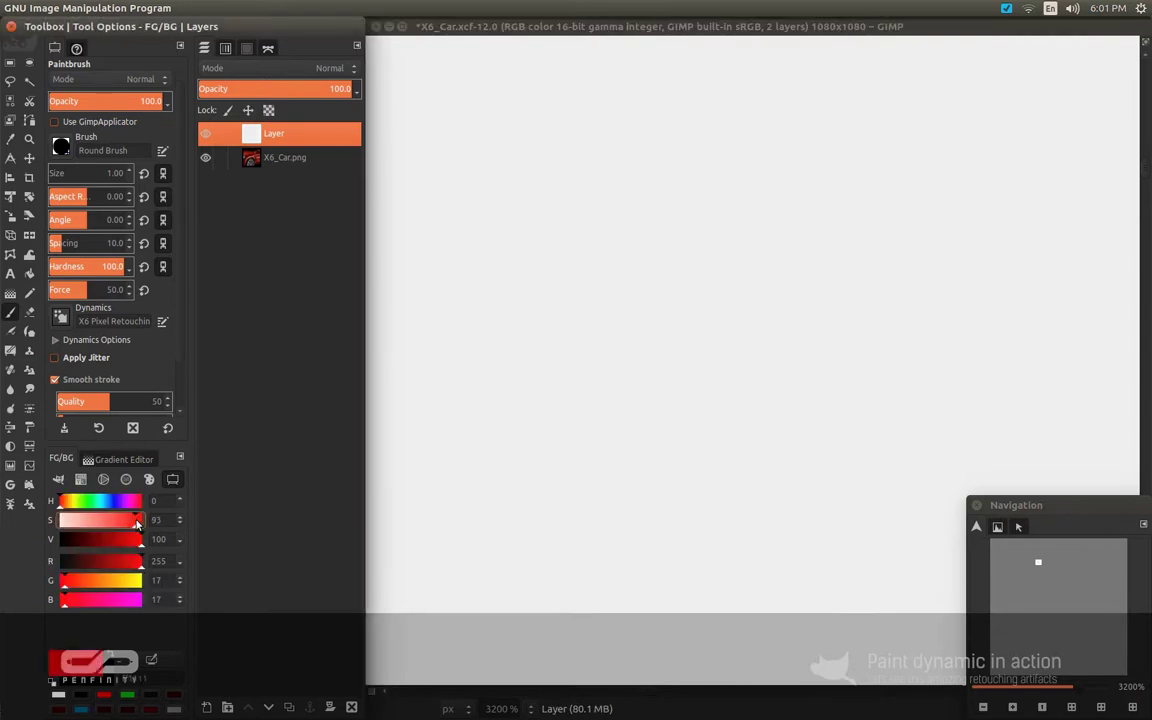
key("d")
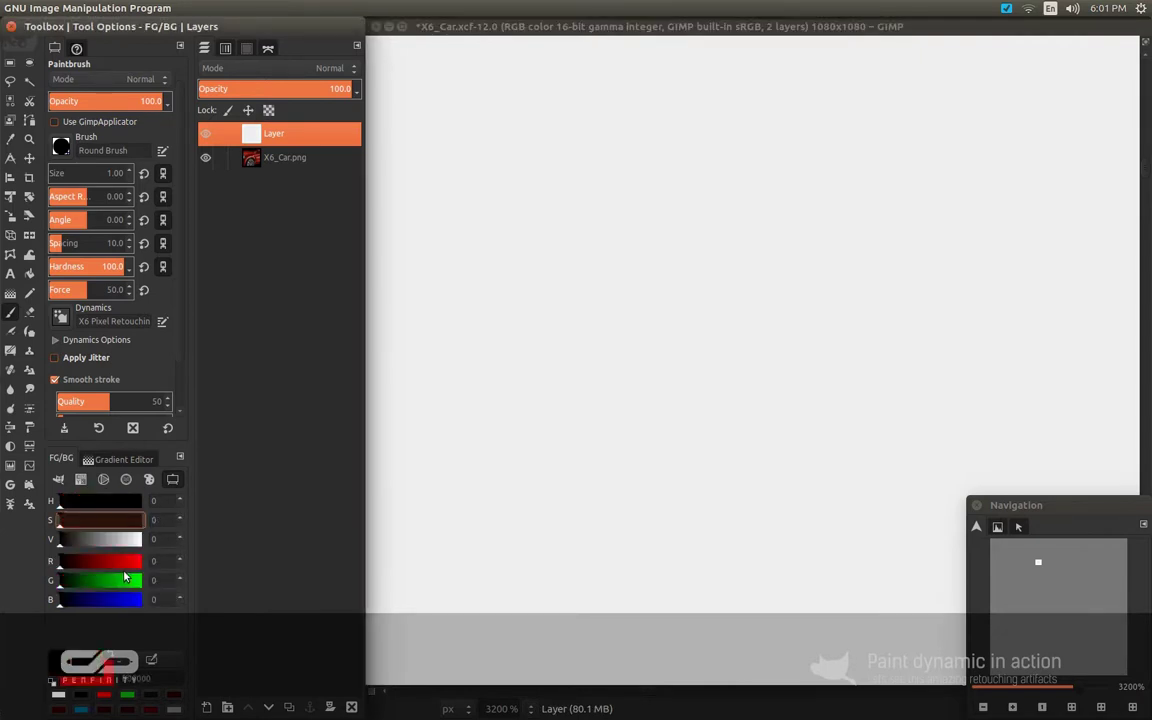
left_click_drag(115, 601, 144, 598)
key("x")
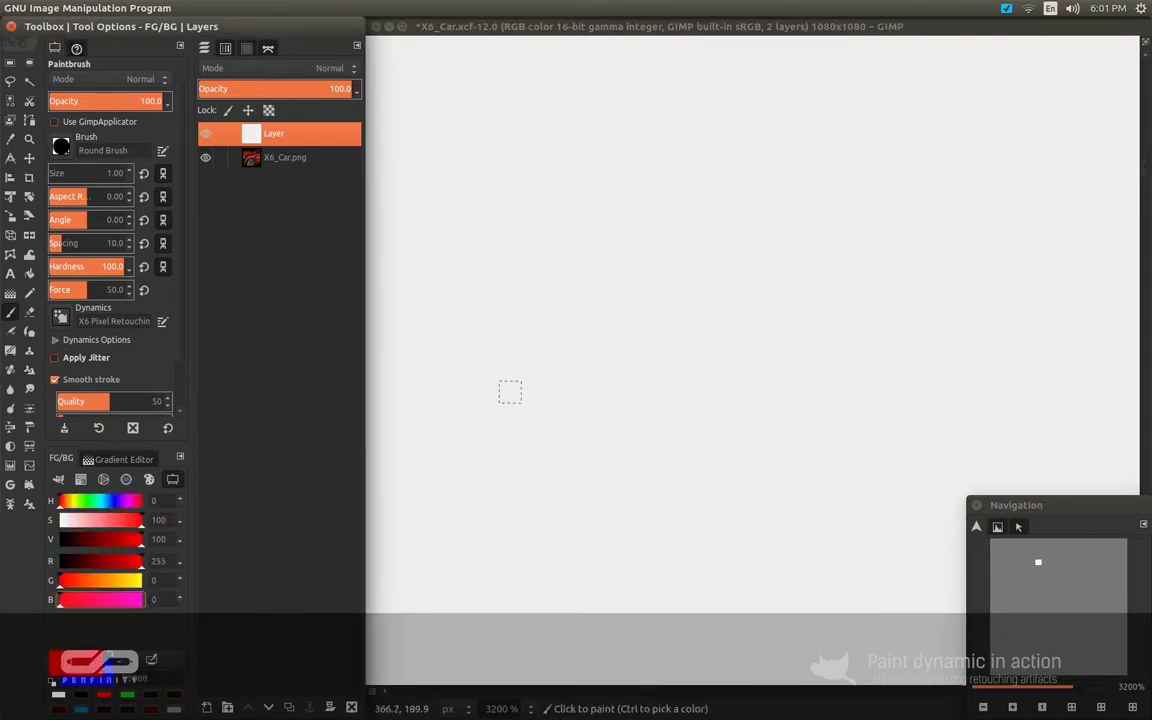
Open the X6 Pixel Retouching dynamics for editing, keep Color mapped to Random, and paint a short test stroke on the white layer
left_click(164, 325)
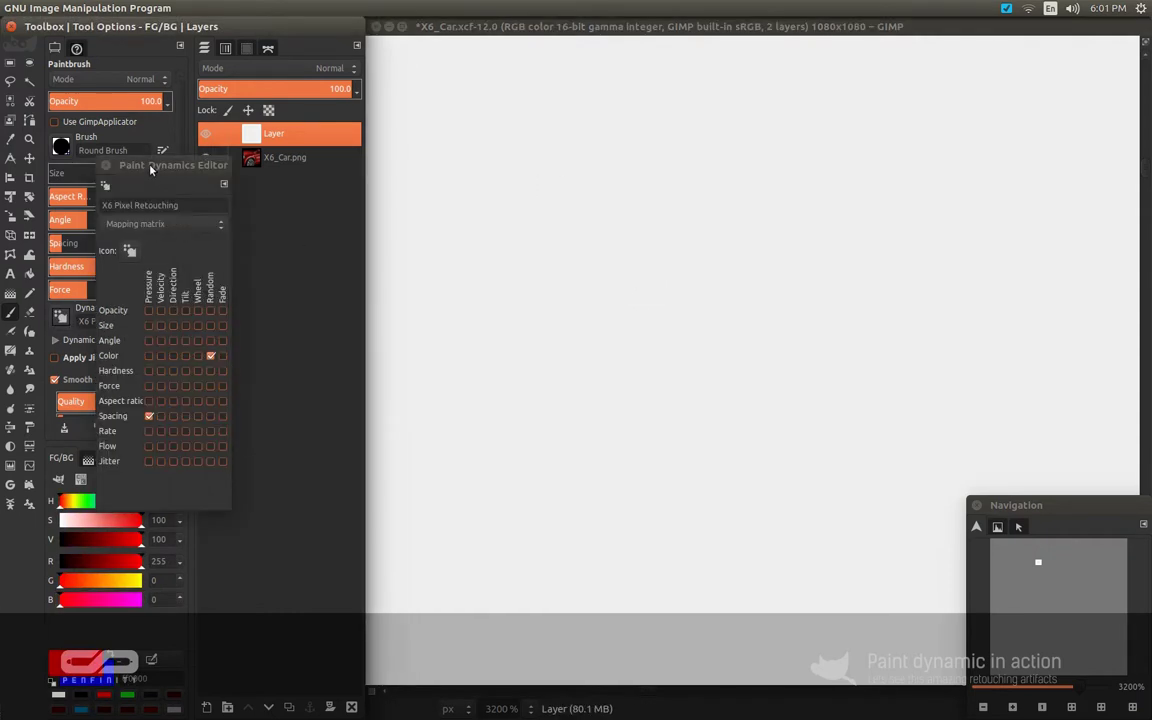
mouse_move(137, 152)
left_mouse_down()
mouse_move(349, 193)
mouse_move(333, 201)
left_mouse_up()
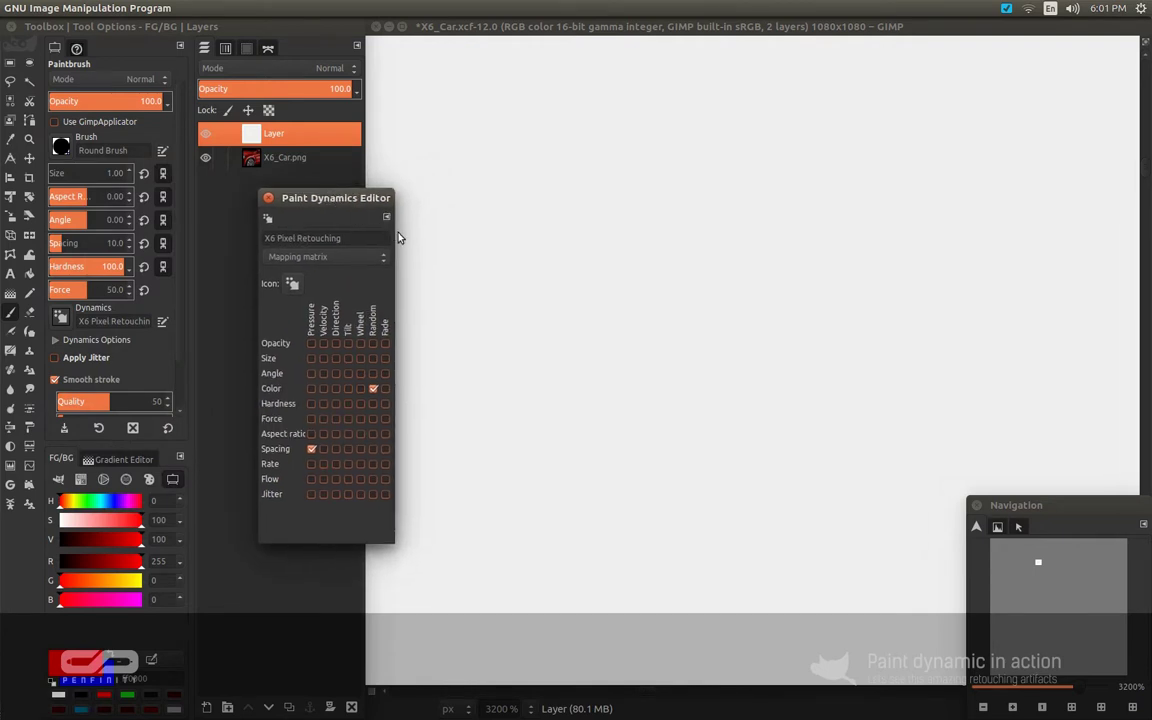
left_click(373, 389)
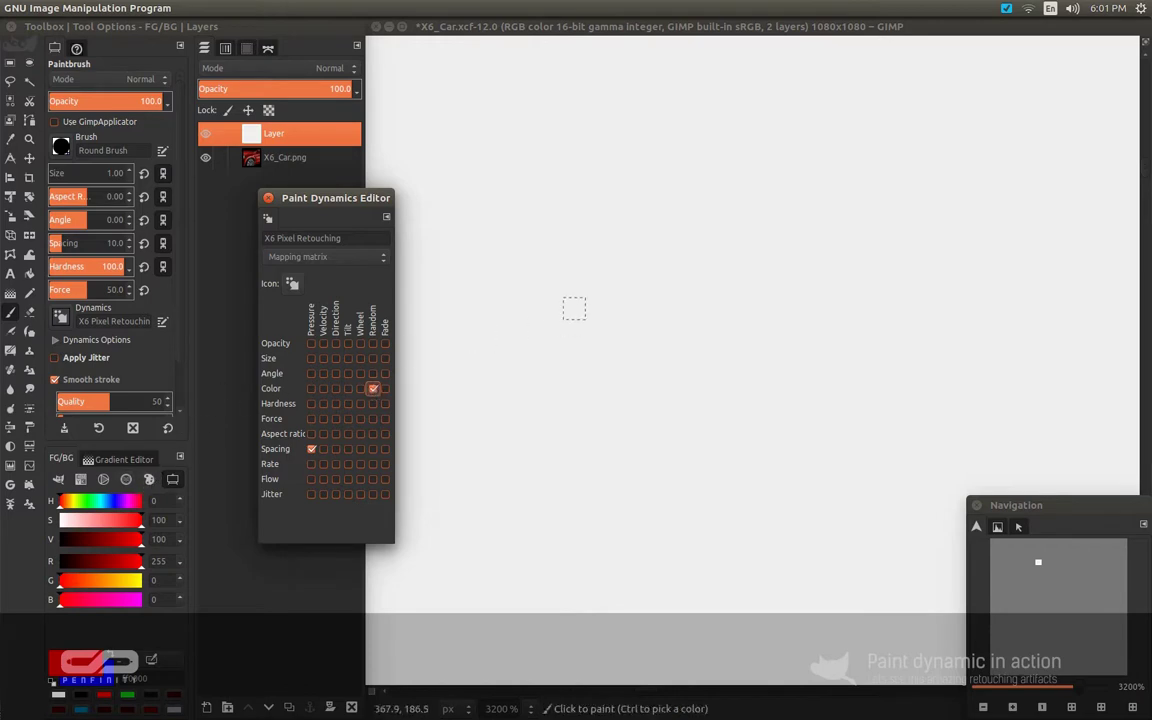
left_click(573, 306)
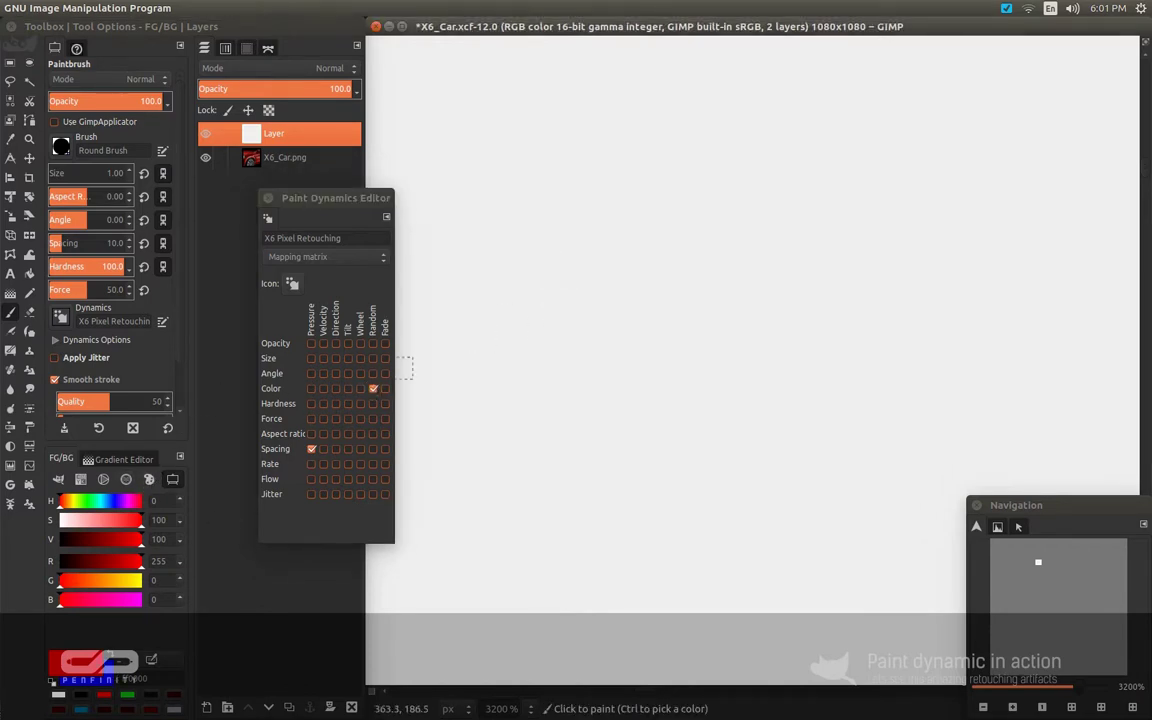
mouse_move(527, 303)
left_mouse_down()
mouse_move(627, 291)
mouse_move(616, 297)
left_mouse_up()
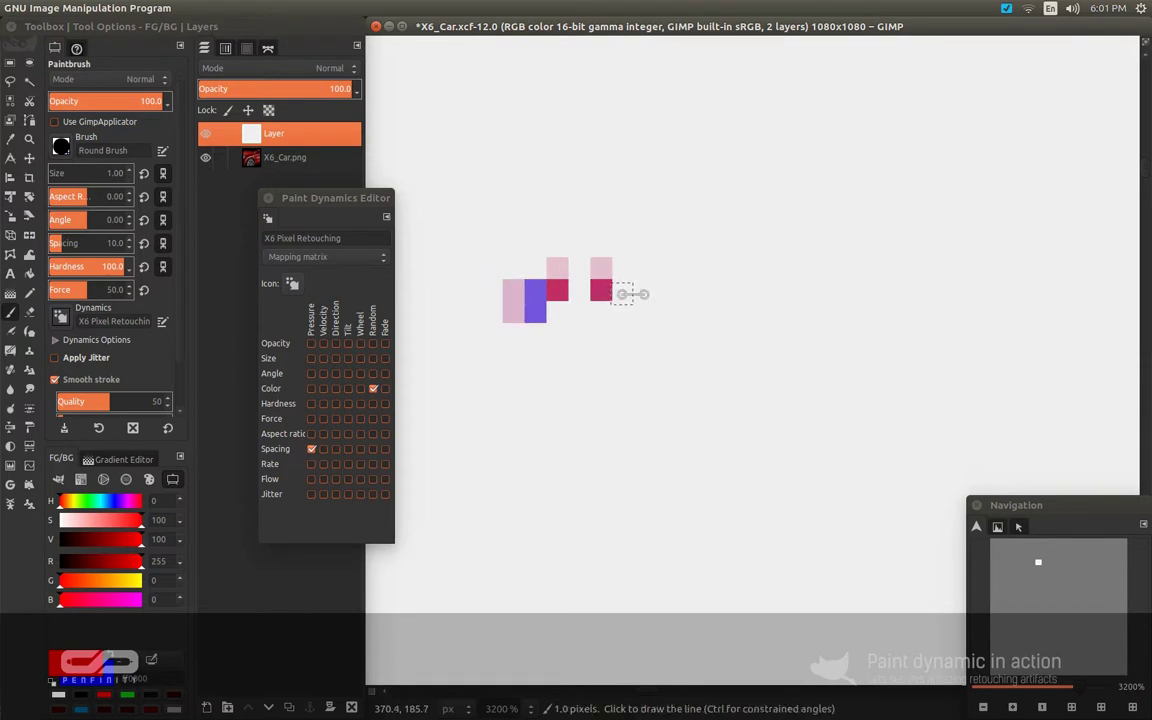
Enlarge the brush to 11 px and paint a longer stroke of random red and blue dots on the white layer
scroll(622, 294, "down", 5)
key("shift+bracketright")
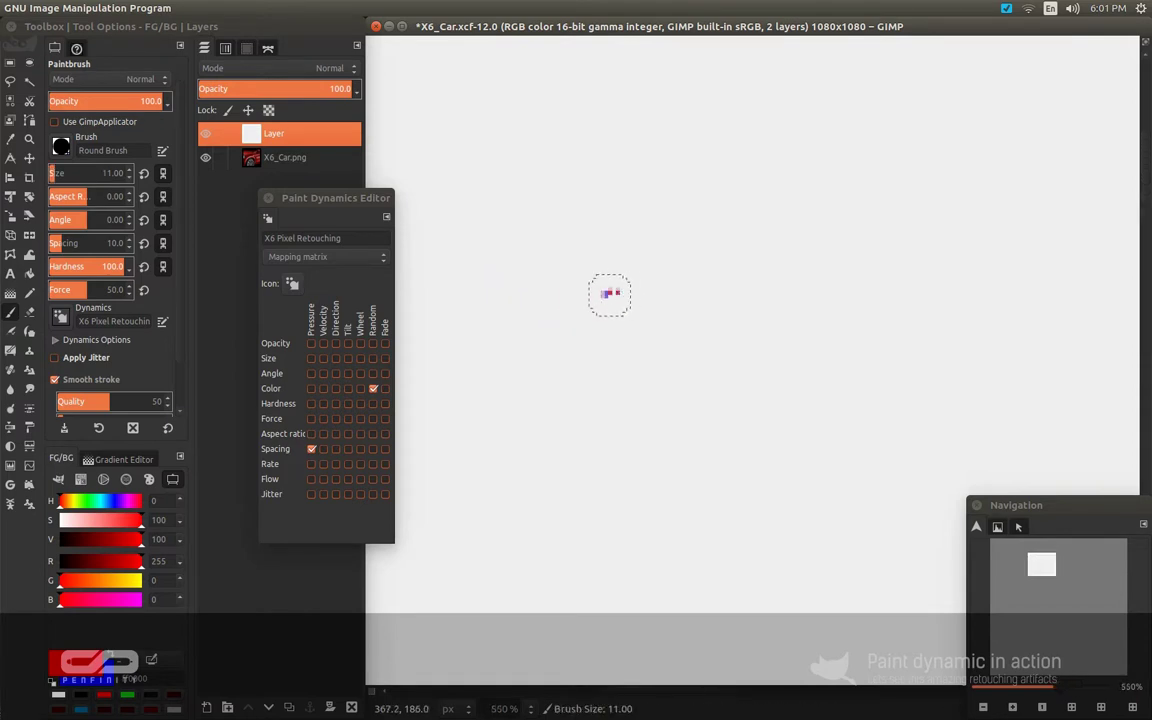
key("minus")
key("minus")
key("minus")
mouse_move(562, 356)
left_mouse_down()
mouse_move(643, 364)
mouse_move(719, 342)
mouse_move(715, 324)
mouse_move(645, 349)
mouse_move(585, 345)
mouse_move(630, 325)
mouse_move(661, 341)
mouse_move(567, 367)
mouse_move(716, 339)
mouse_move(686, 359)
mouse_move(728, 263)
mouse_move(690, 301)
mouse_move(632, 313)
mouse_move(685, 330)
mouse_move(703, 302)
mouse_move(748, 300)
left_mouse_up()
Show the Random curve of the Color mapping in the dynamics editor and paint a short test stroke with it
left_click(317, 262)
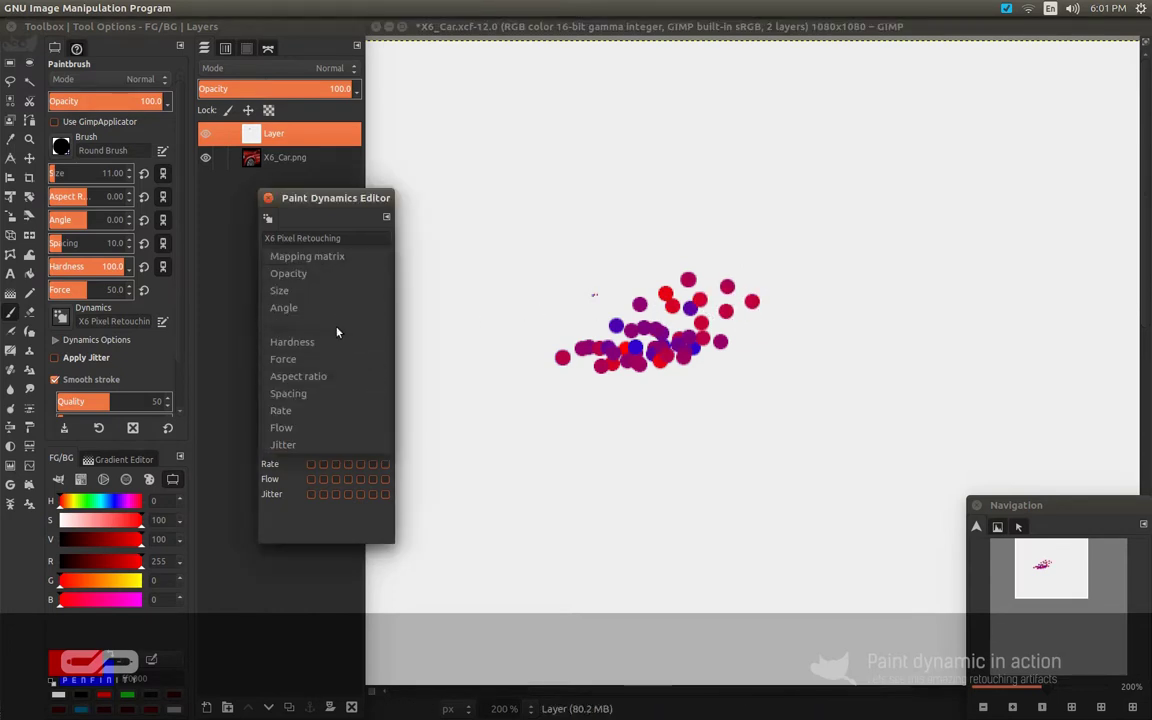
left_click(290, 324)
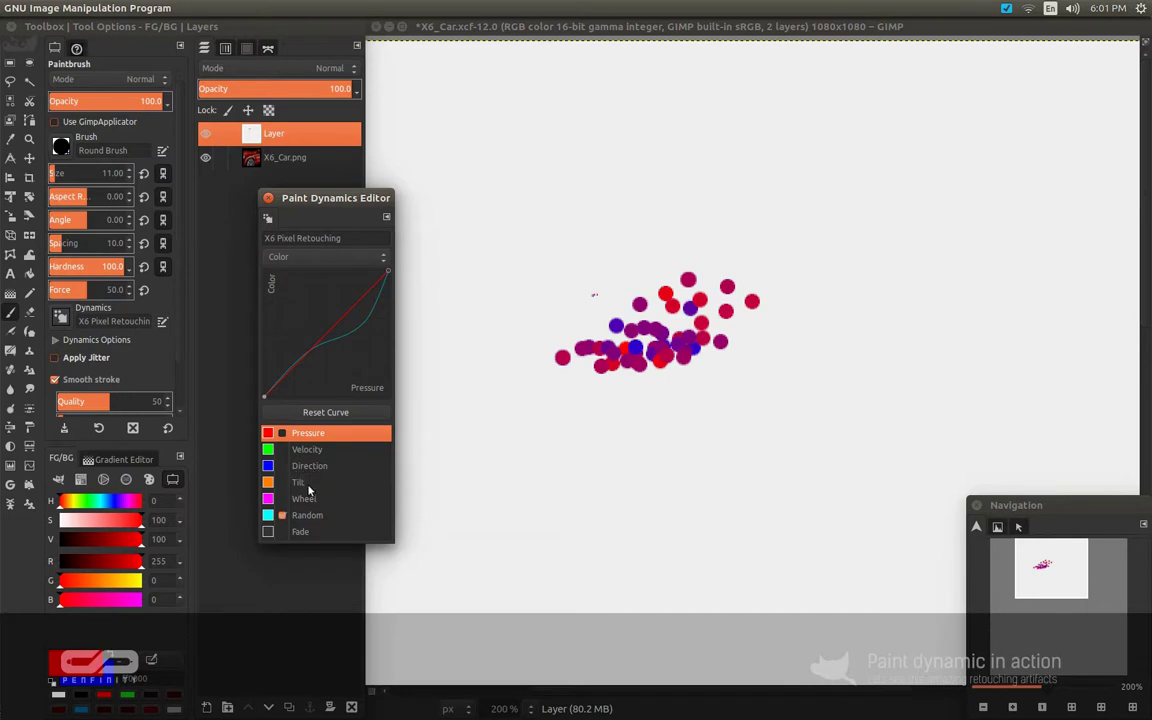
left_click(302, 515)
left_click_drag(364, 322, 307, 350)
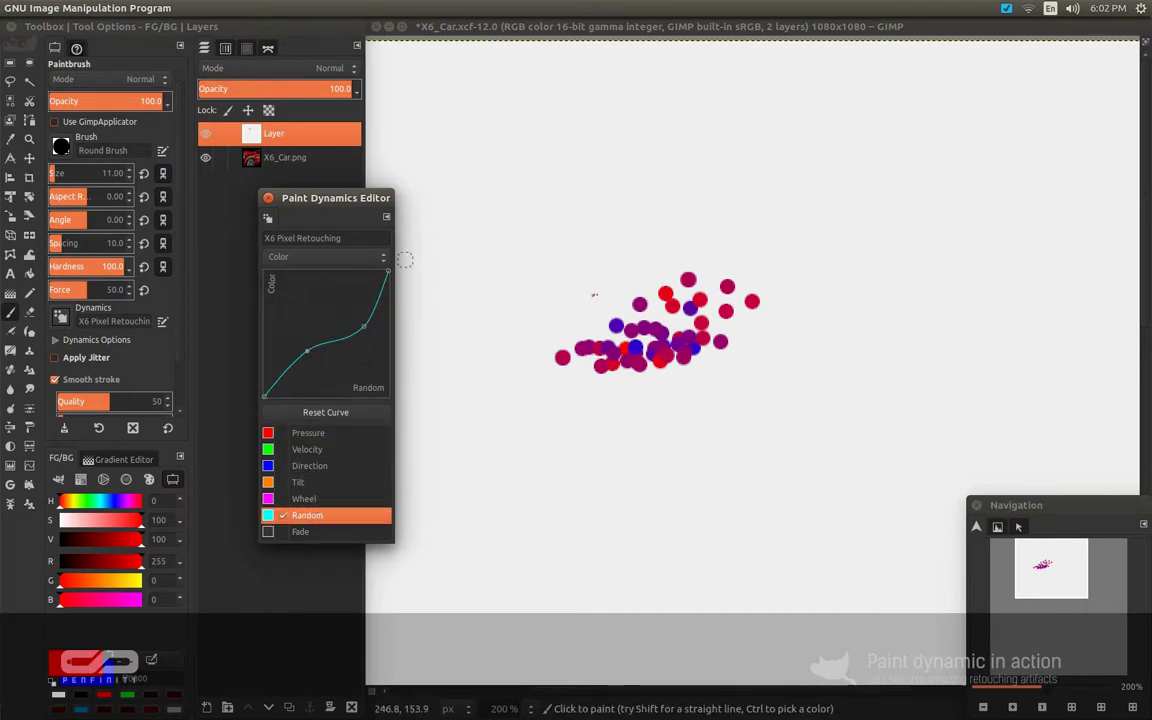
mouse_move(553, 272)
left_mouse_down()
mouse_move(600, 280)
mouse_move(655, 260)
mouse_move(596, 255)
left_mouse_up()
Straighten the Random colour curve into a linear diagonal and paint a test stroke above the earlier dots
left_click_drag(364, 326, 510, 336)
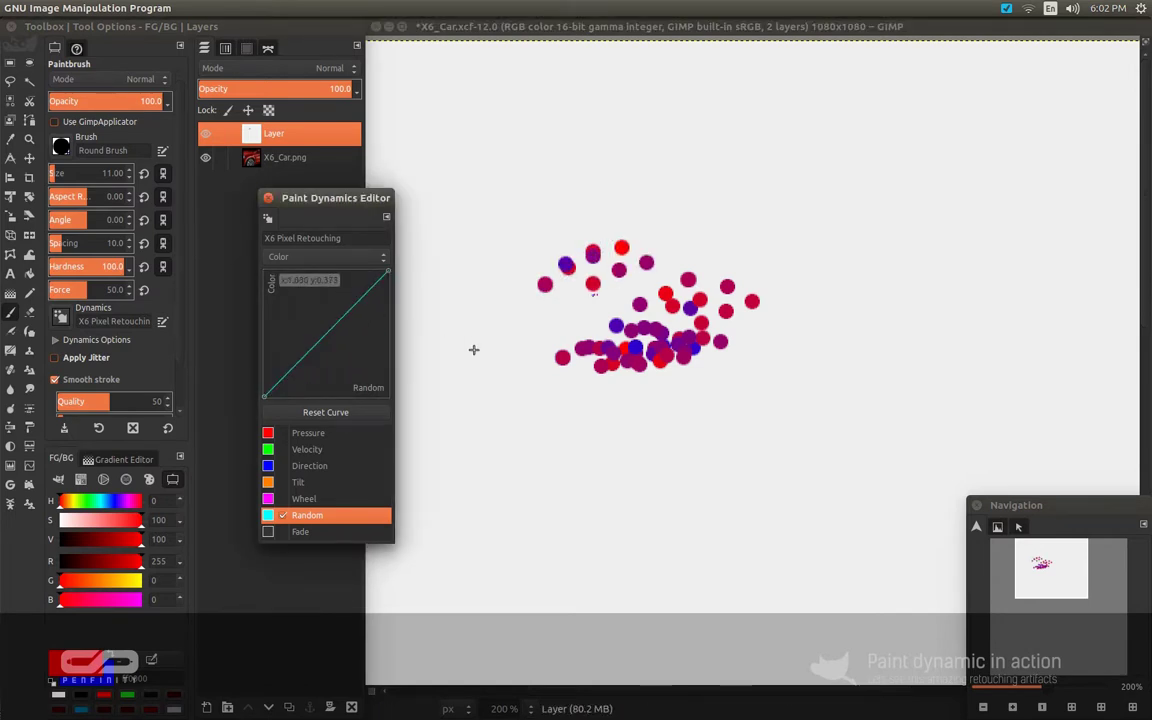
left_click(571, 216)
mouse_move(571, 216)
left_mouse_down()
mouse_move(733, 220)
mouse_move(590, 204)
mouse_move(660, 210)
mouse_move(596, 214)
mouse_move(663, 212)
left_mouse_up()
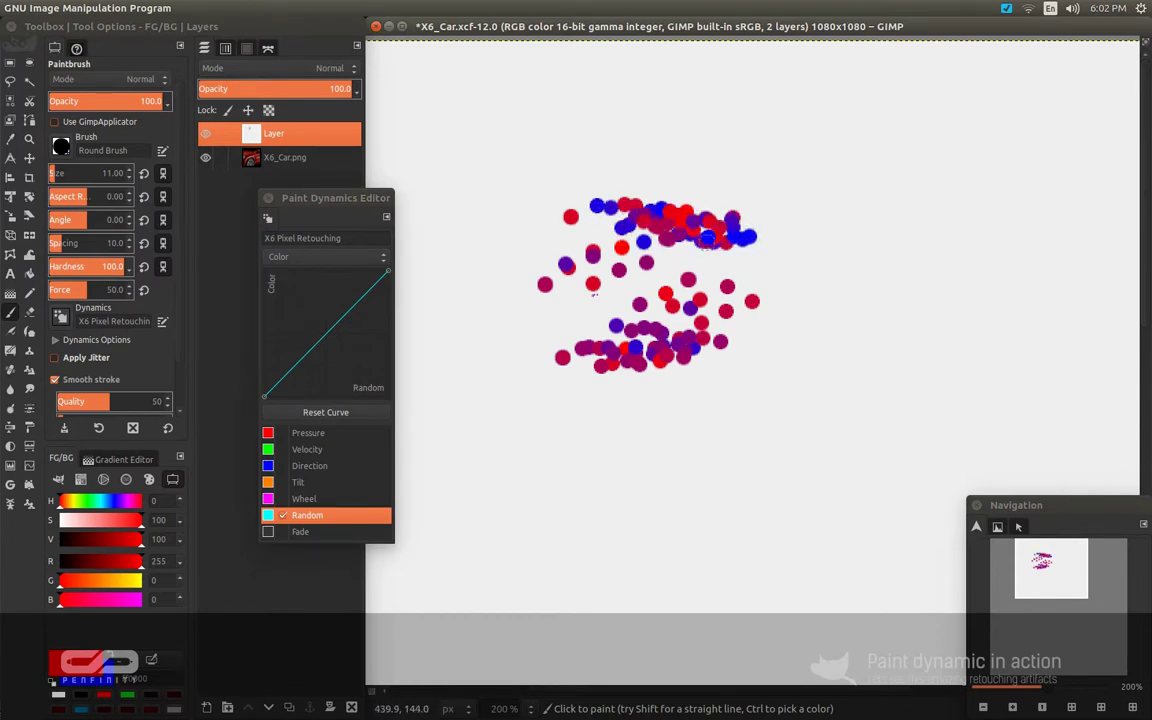
Reshape the Random colour curve with two points flattening its middle and paint another test stroke below the earlier dots
left_click(308, 352)
left_click(354, 322)
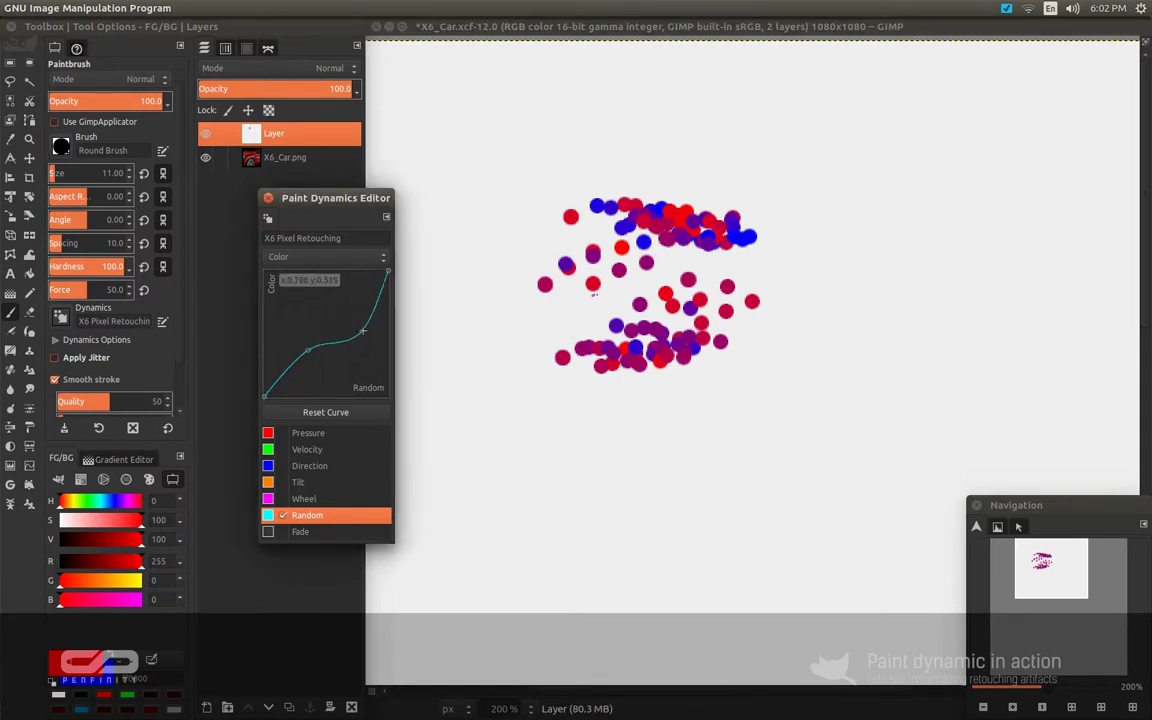
mouse_move(363, 330)
left_mouse_down()
mouse_move(304, 352)
mouse_move(364, 335)
left_mouse_up()
mouse_move(506, 329)
left_mouse_down()
mouse_move(558, 324)
mouse_move(565, 346)
mouse_move(487, 345)
mouse_move(499, 386)
mouse_move(699, 395)
mouse_move(615, 395)
mouse_move(695, 402)
mouse_move(672, 374)
left_mouse_up()
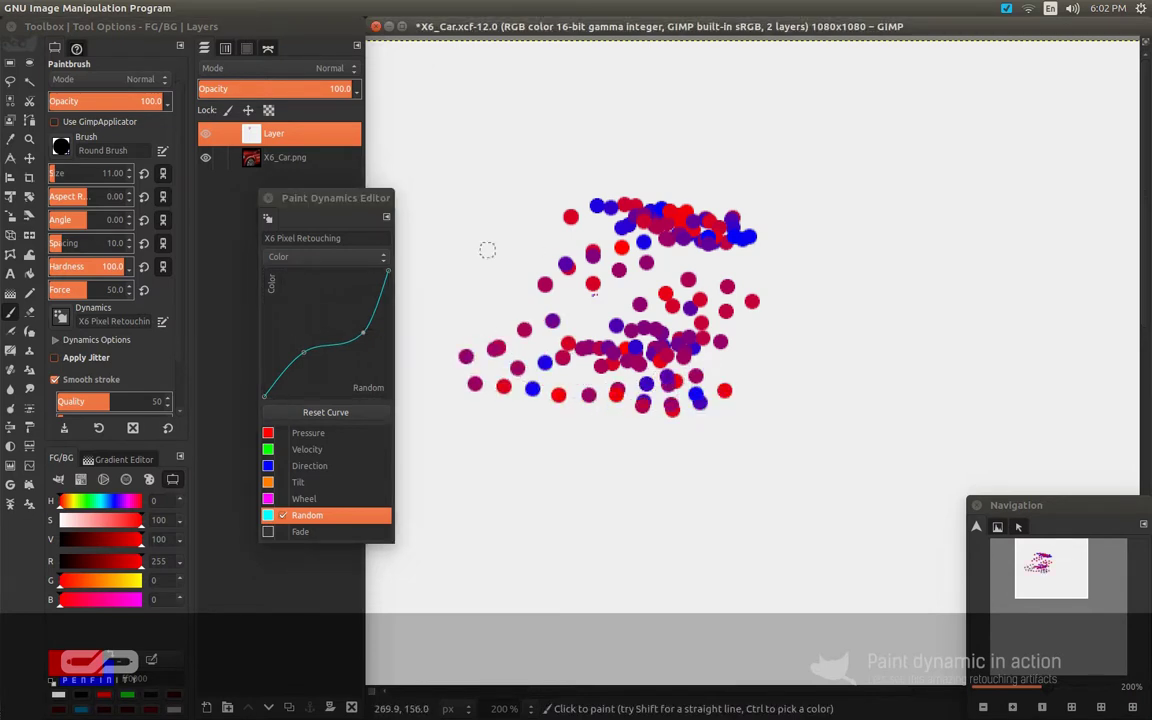
Return the dynamics editor to the mapping matrix and paint several loose and dense dot strokes on the empty part of the layer
left_click(319, 257)
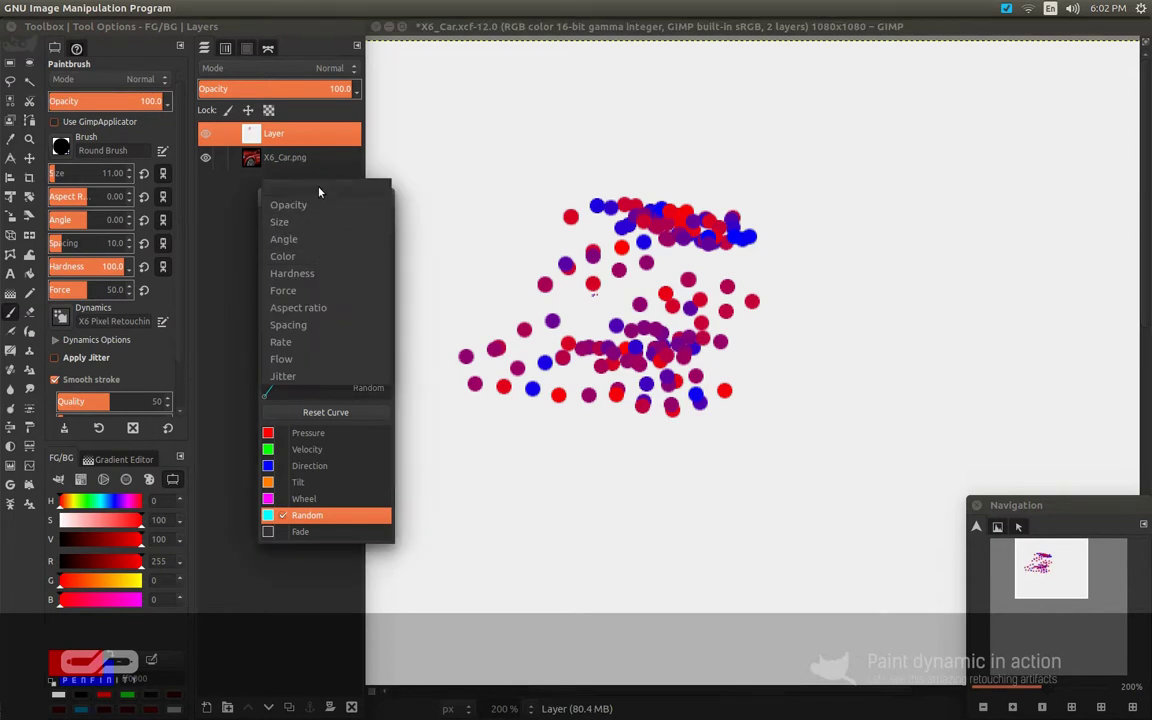
left_click(318, 191)
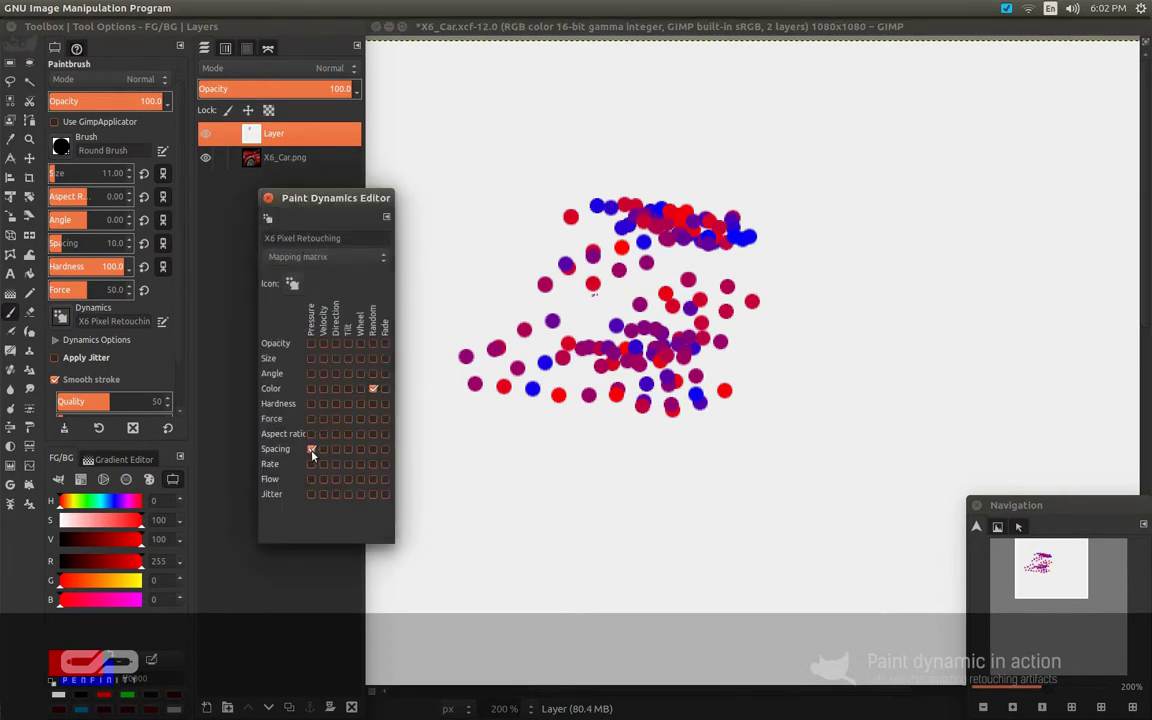
left_click_drag(577, 318, 635, 368)
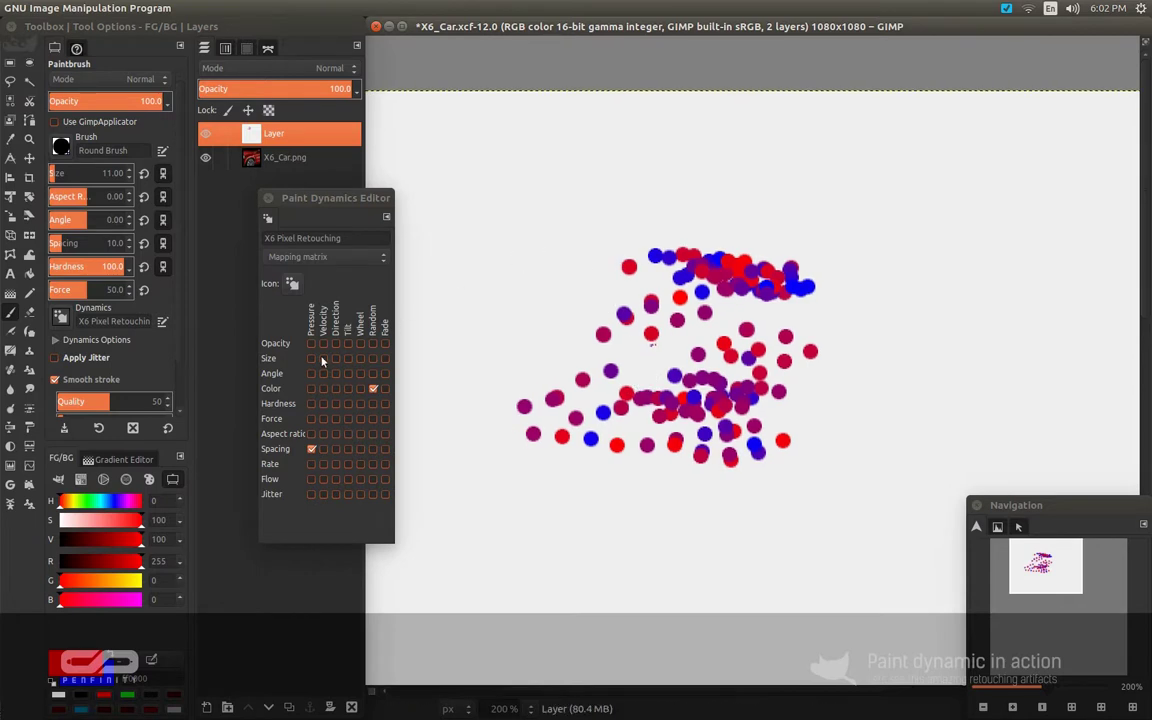
scroll(617, 334, "up", 1)
scroll(617, 334, "left", 2)
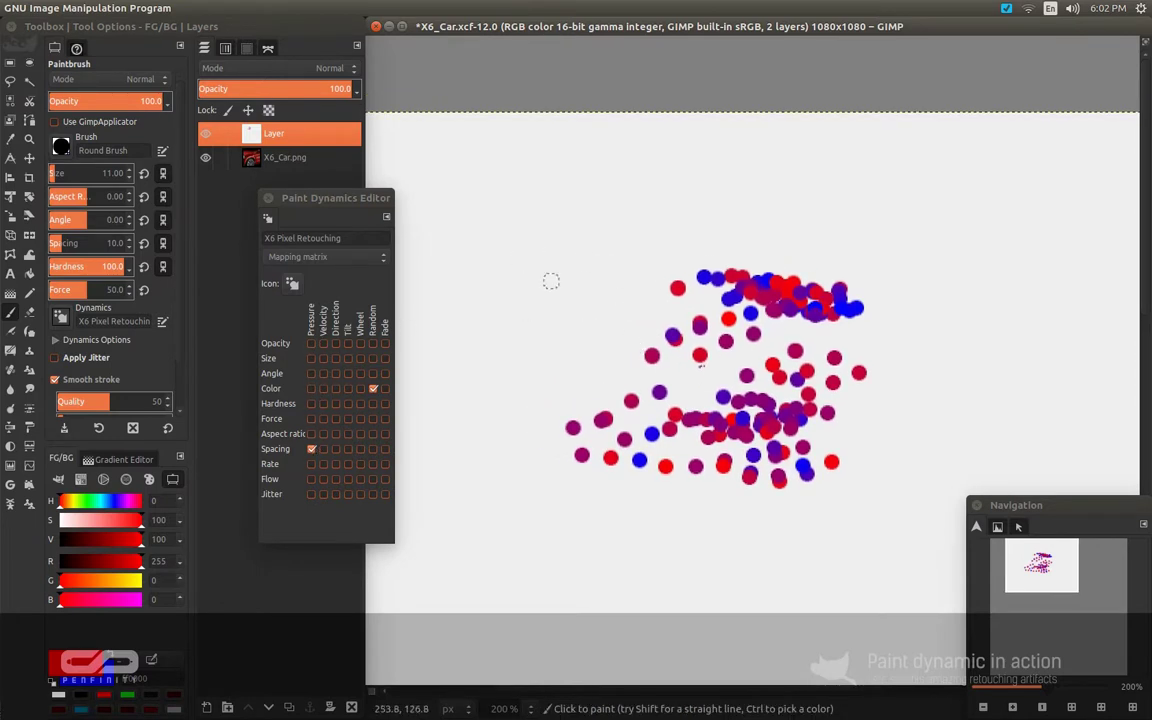
mouse_move(473, 317)
left_mouse_down()
mouse_move(581, 305)
mouse_move(585, 327)
mouse_move(461, 345)
mouse_move(444, 368)
mouse_move(594, 332)
mouse_move(599, 278)
mouse_move(504, 290)
mouse_move(542, 281)
mouse_move(523, 272)
mouse_move(518, 193)
mouse_move(504, 253)
mouse_move(623, 239)
mouse_move(574, 241)
mouse_move(671, 260)
mouse_move(583, 233)
mouse_move(738, 243)
mouse_move(646, 276)
left_mouse_up()
left_click_drag(617, 338, 625, 308)
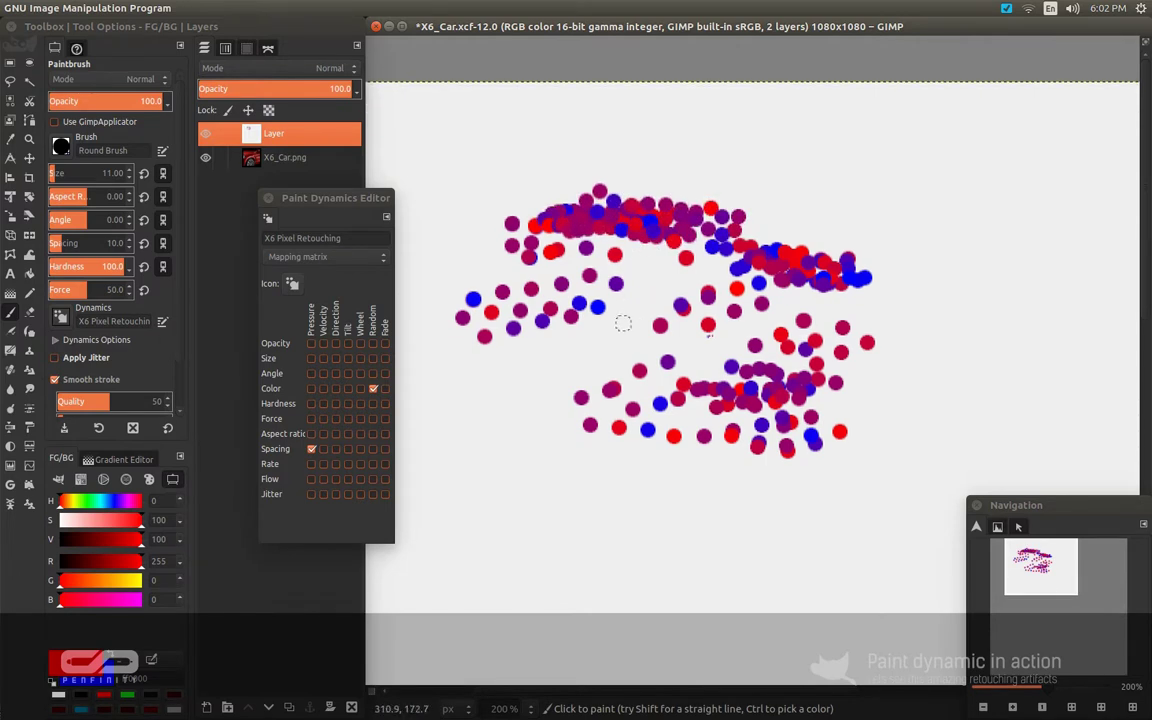
mouse_move(543, 353)
left_mouse_down()
mouse_move(548, 368)
mouse_move(606, 330)
left_mouse_up()
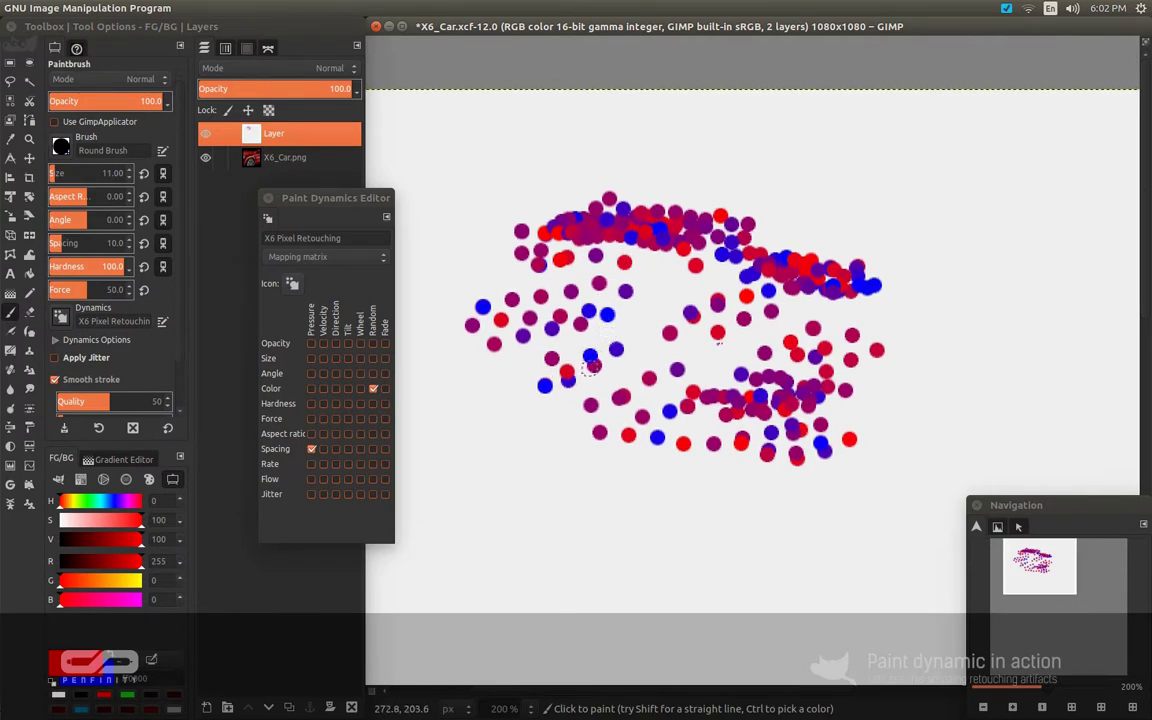
Clear the test layer, and undo the clearing together with the most recent dot strokes
key("Delete")
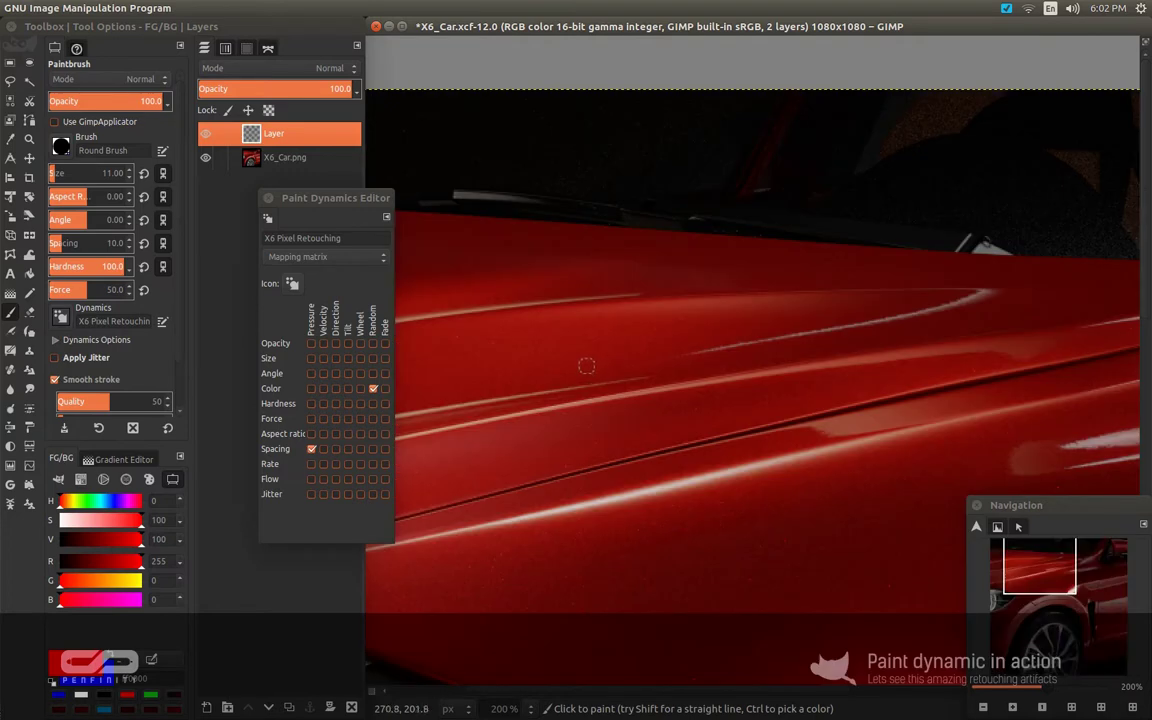
key("ctrl+z")
key("ctrl+z")
key("ctrl+z")
key("ctrl+z")
Turn on Apply Jitter with an amount of 4.50 and paint scattered test strokes on the white layer
mouse_move(586, 375)
left_mouse_down()
mouse_move(630, 306)
mouse_move(681, 269)
left_mouse_up()
left_click(55, 358)
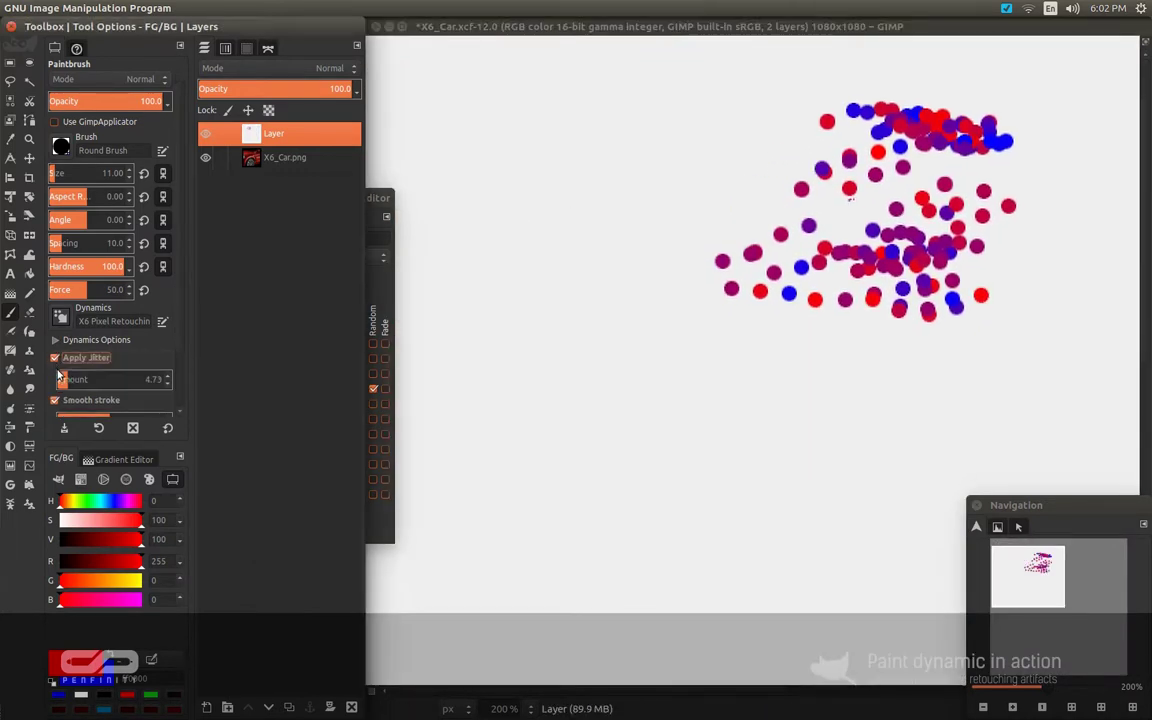
left_click(161, 380)
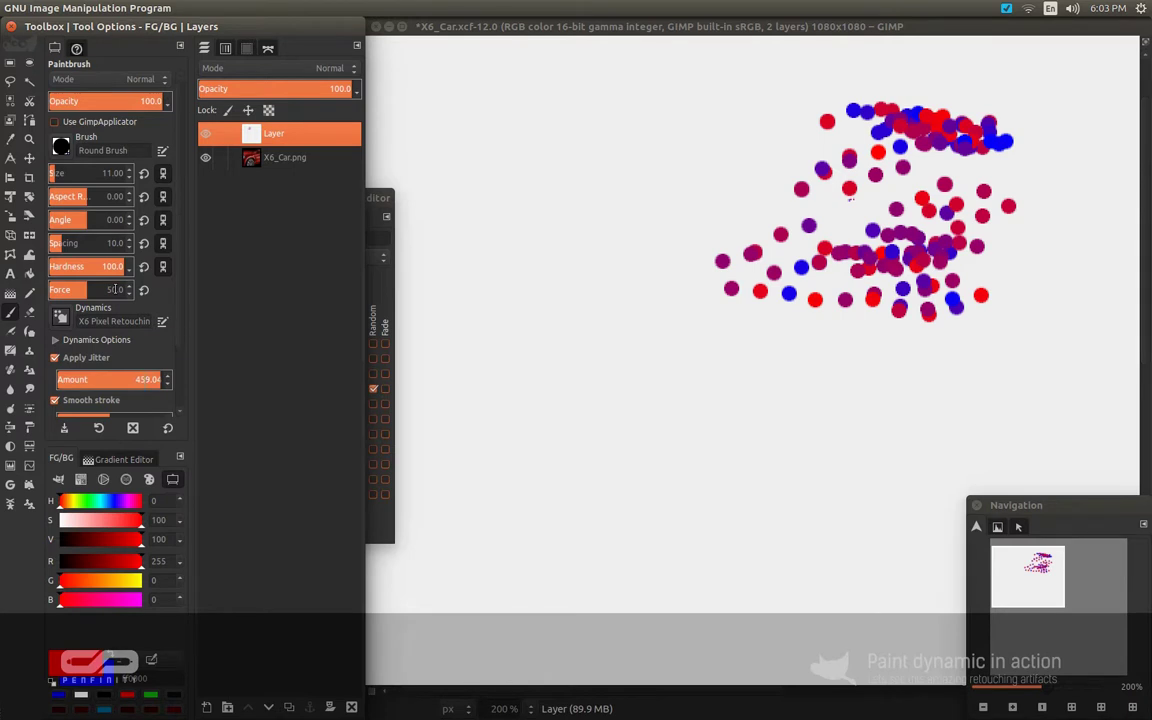
key("BackSpace")
key("BackSpace")
key("Return")
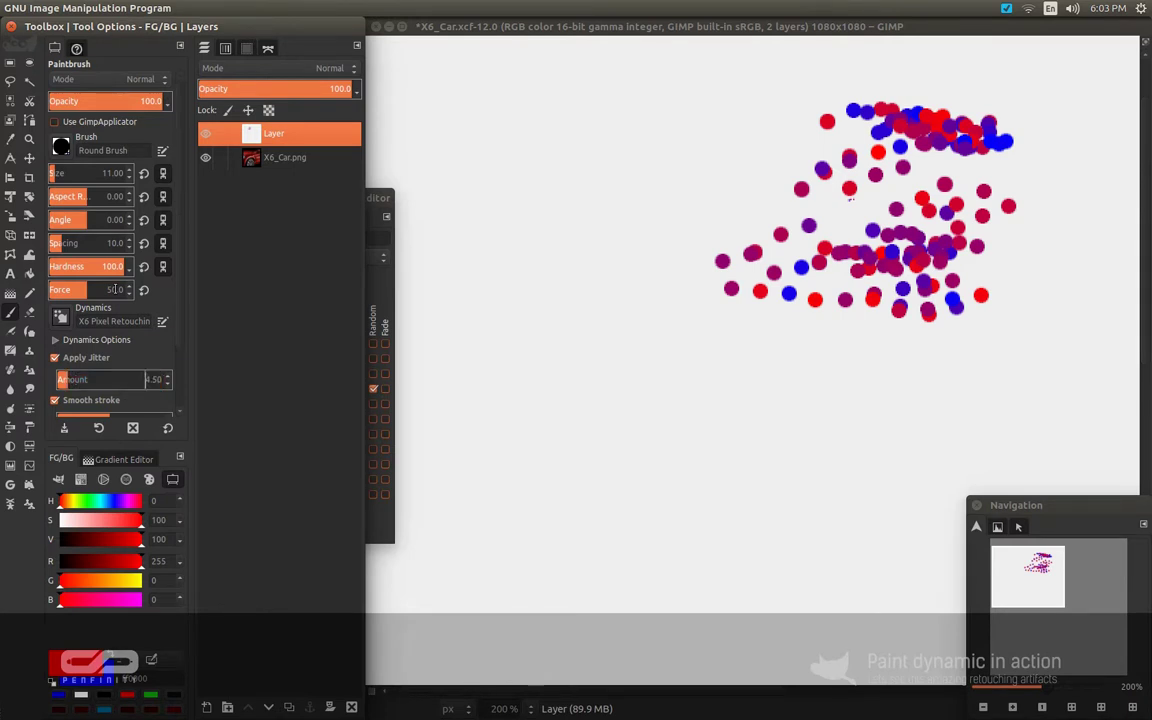
mouse_move(499, 375)
left_mouse_down()
mouse_move(584, 381)
mouse_move(640, 363)
mouse_move(657, 343)
mouse_move(498, 392)
mouse_move(640, 350)
mouse_move(590, 362)
left_mouse_up()
mouse_move(604, 308)
left_mouse_down()
mouse_move(643, 341)
mouse_move(666, 416)
left_mouse_up()
Reduce the brush size to 1 px and paint jittered single-pixel test strokes at high magnification
key("plus")
key("plus")
key("plus")
key("plus")
key("shift+bracketleft")
mouse_move(598, 369)
left_mouse_down()
mouse_move(648, 365)
mouse_move(617, 381)
mouse_move(620, 396)
mouse_move(588, 396)
mouse_move(698, 367)
mouse_move(641, 376)
mouse_move(639, 348)
mouse_move(591, 388)
mouse_move(688, 366)
left_mouse_up()
mouse_move(668, 305)
left_mouse_down()
mouse_move(628, 314)
mouse_move(700, 322)
mouse_move(650, 330)
mouse_move(685, 308)
mouse_move(640, 325)
mouse_move(665, 320)
left_mouse_up()
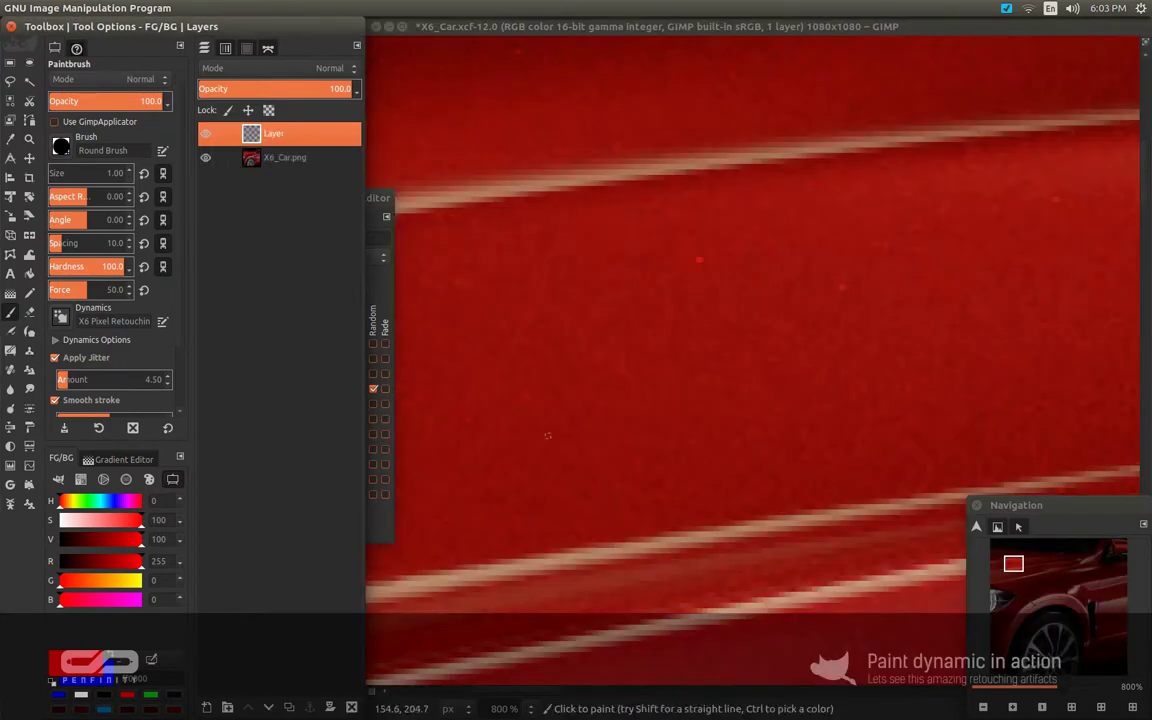
Bring the second view of the car image, X6_Car.xcf-12.1, to the front and keep it above the main view
scroll(738, 270, "down", 4)
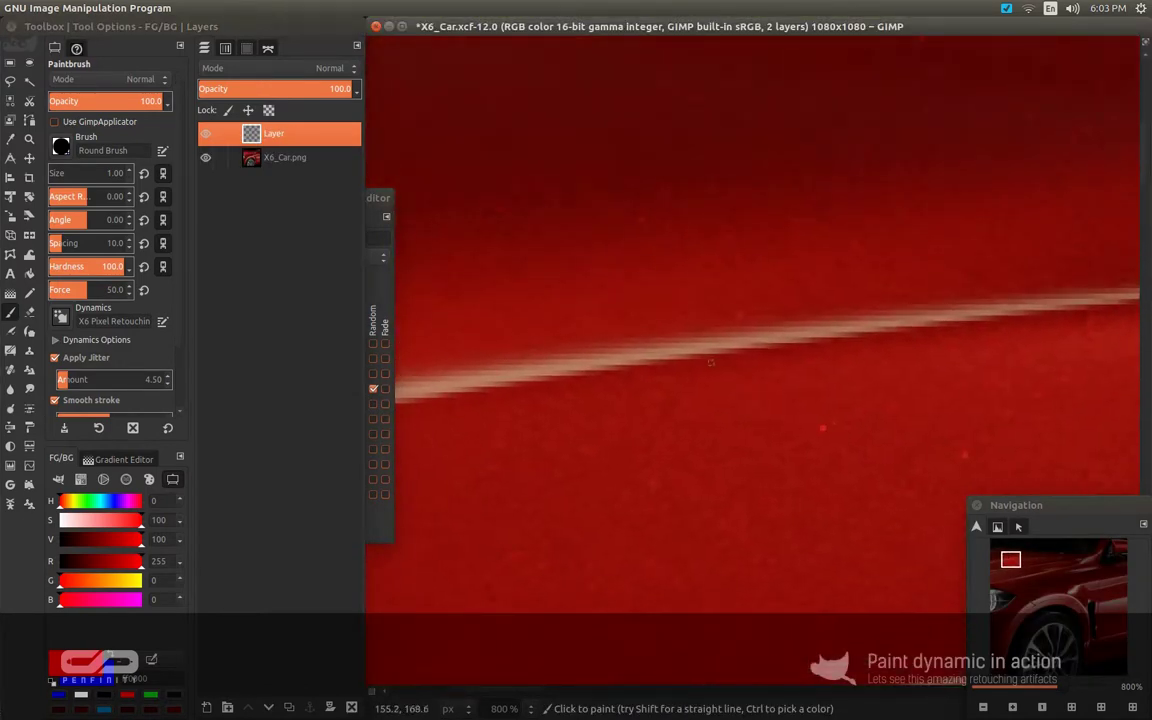
scroll(690, 459, "down", 1)
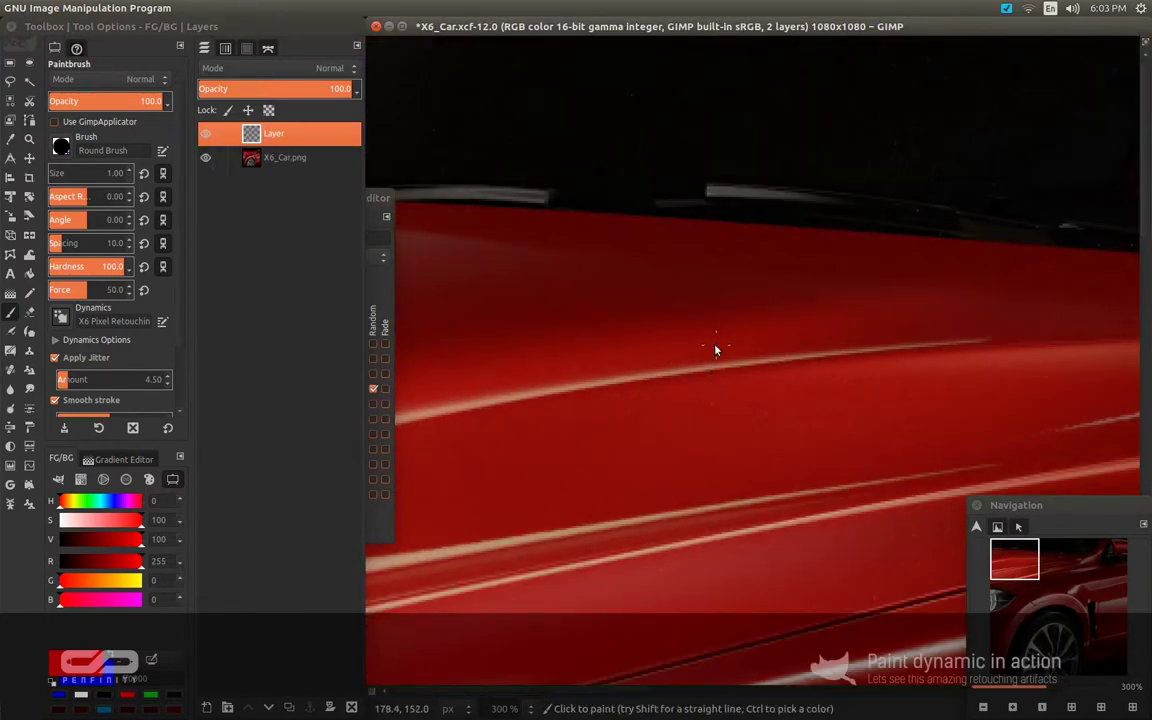
key("alt+grave")
key("alt+grave")
key("alt+shift+grave")
key("alt+Tab")
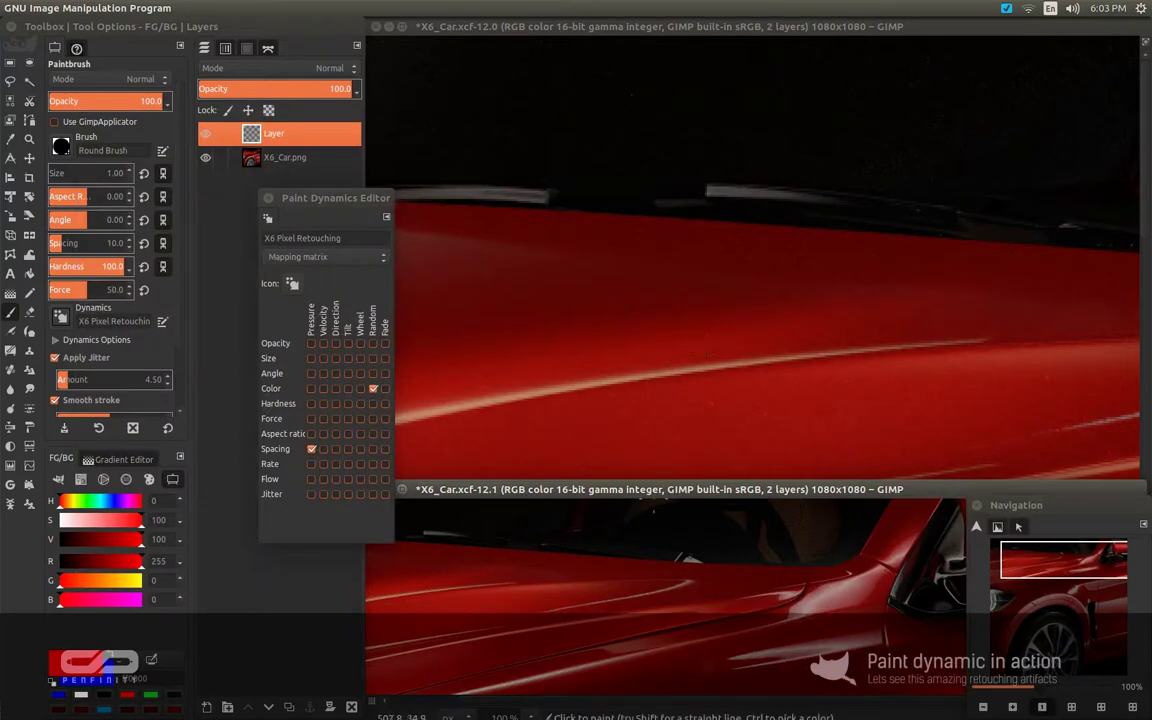
right_click(650, 491)
left_click(678, 566)
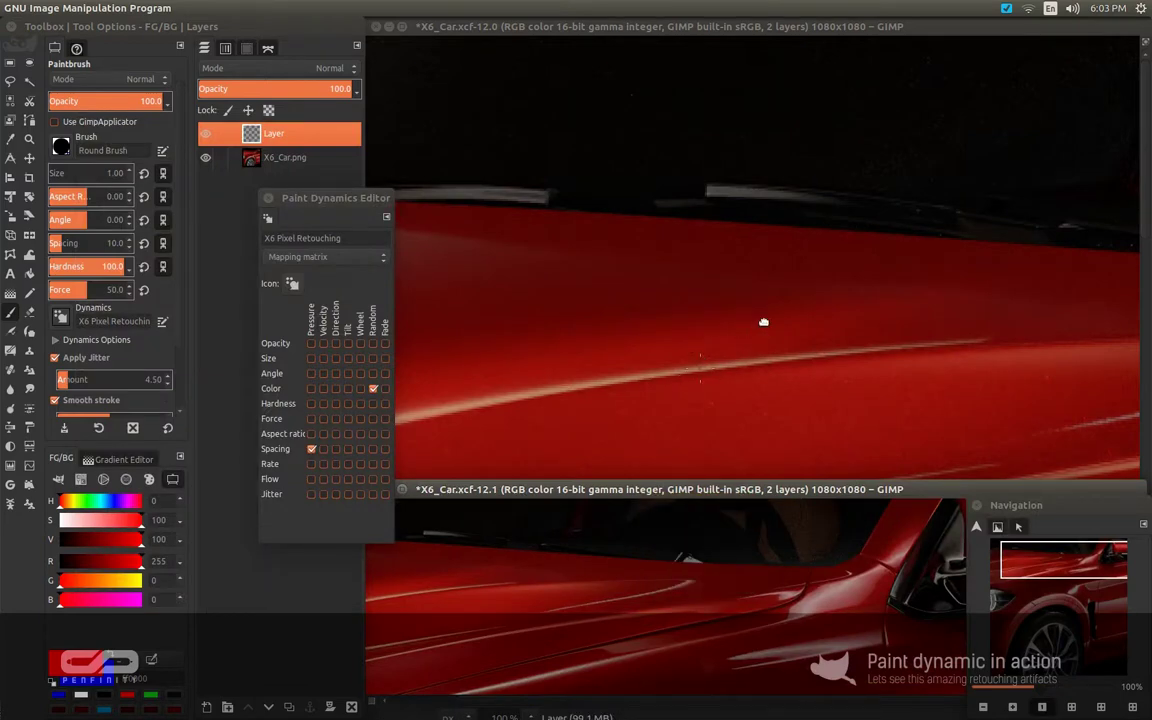
Sample the dark red #880c07 from a pixel just above the hood highlight's tapering end as the foreground colour
scroll(769, 314, "up", 3)
scroll(672, 298, "up", 5)
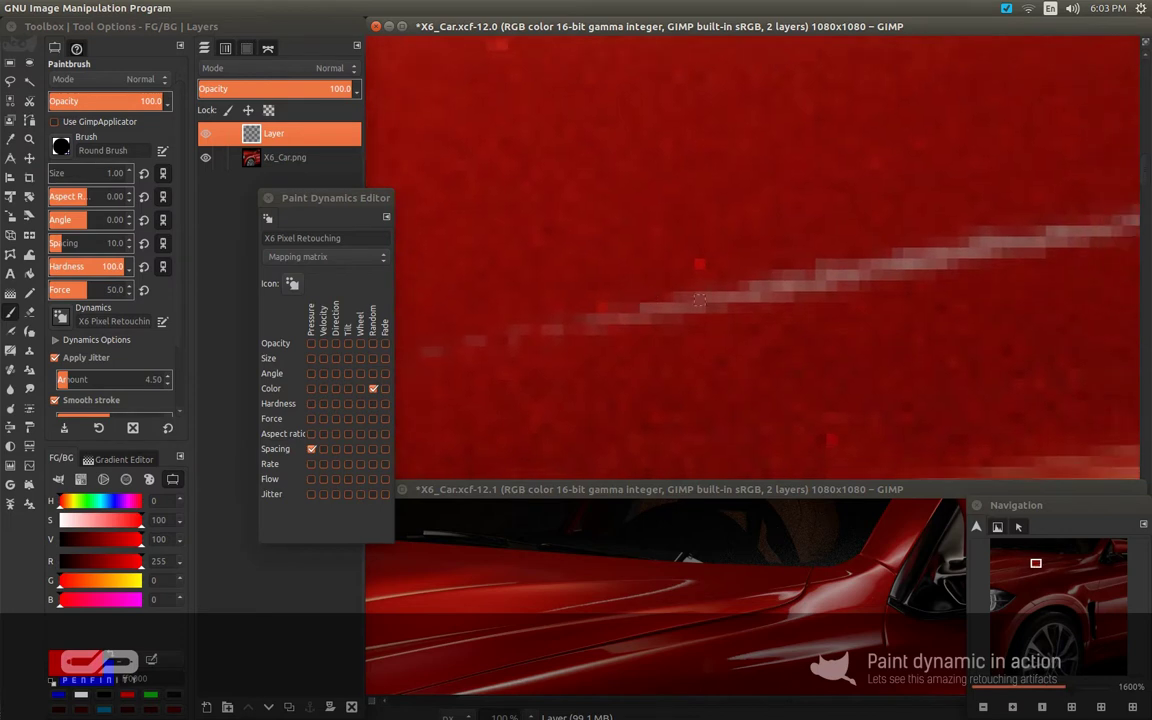
left_click_drag(648, 298, 593, 302)
left_click_drag(715, 309, 680, 295)
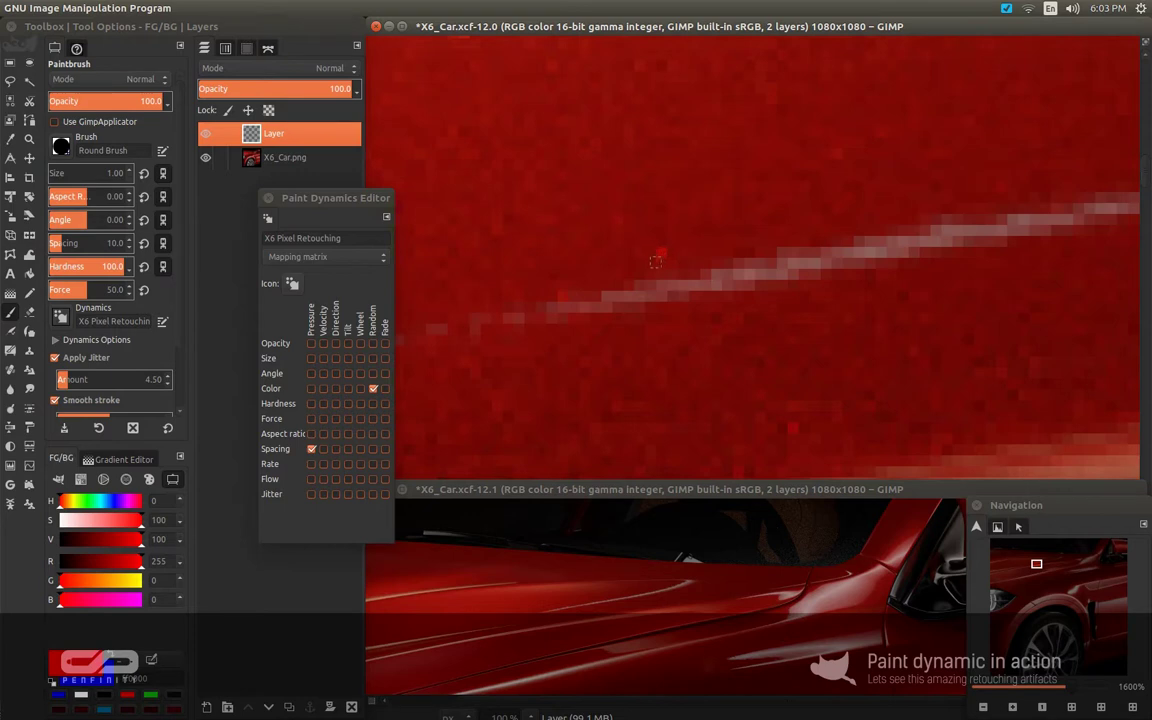
left_click_drag(648, 263, 652, 265)
scroll(666, 254, "up", 1)
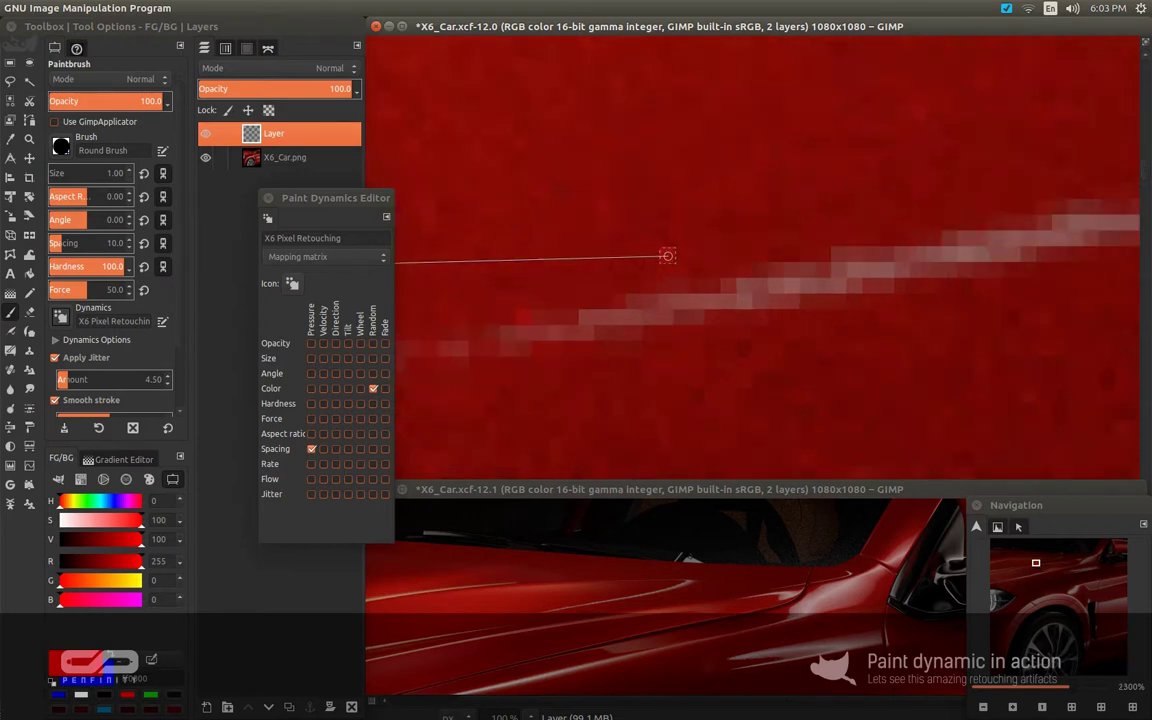
scroll(662, 259, "up", 3)
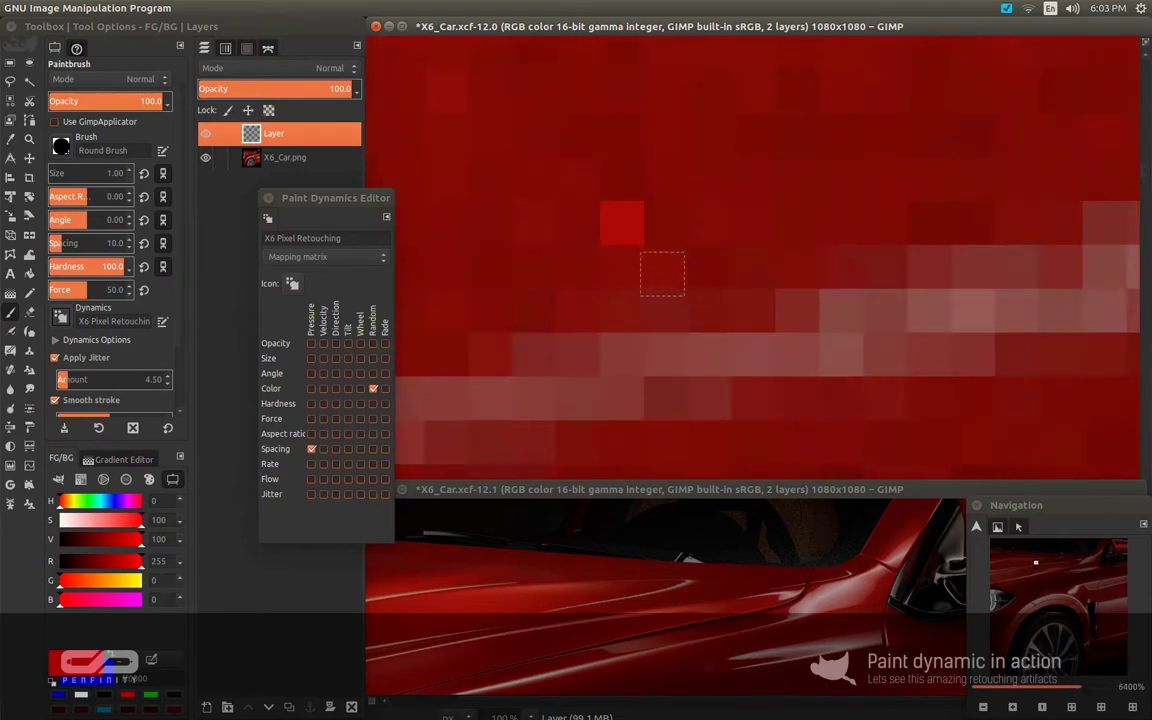
key("shift")
left_click(674, 263, "ctrl")
left_click_drag(675, 294, 686, 255)
key("shift")
Sample a darker red pixel just below the hood highlight as the background colour, keeping #880c07 as the foreground
scroll(687, 260, "down", 2)
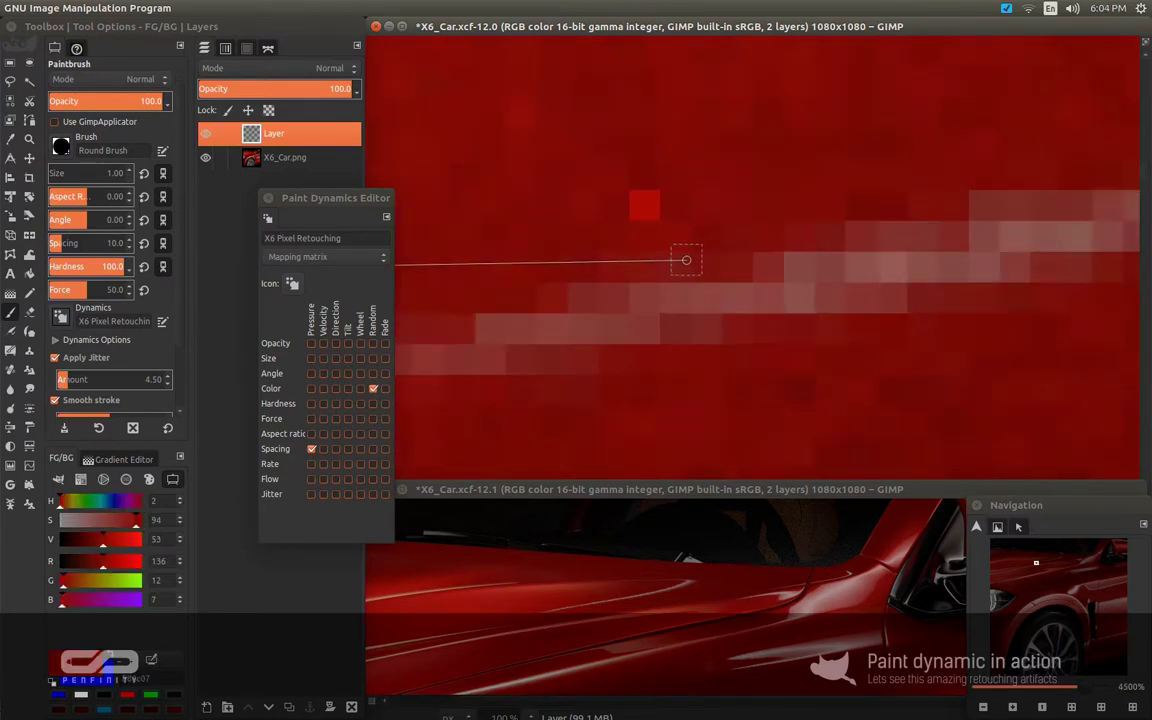
scroll(676, 262, "down", 3)
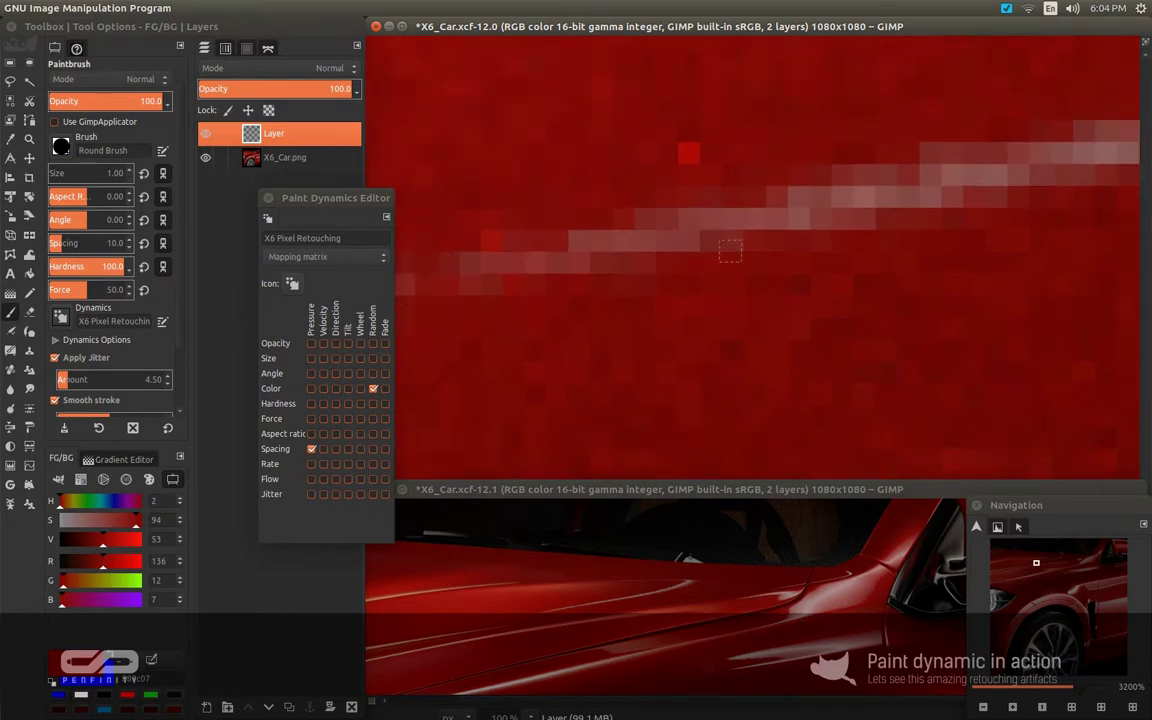
left_click(812, 270, "ctrl")
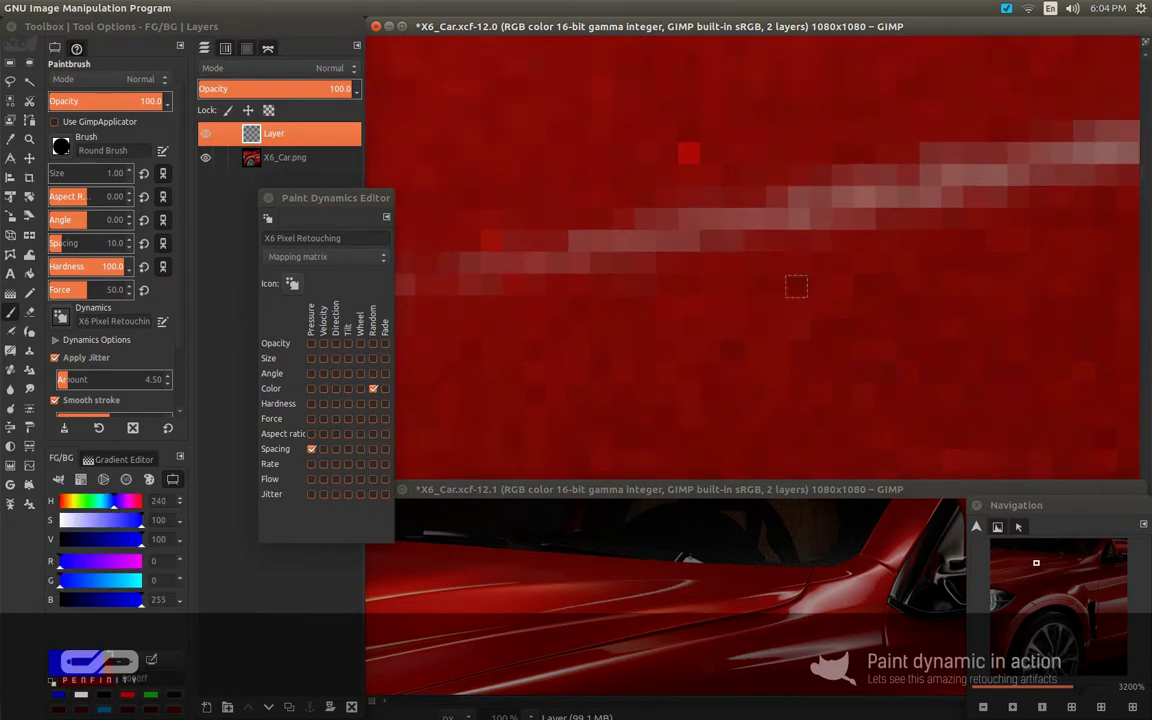
left_click(797, 286, "ctrl")
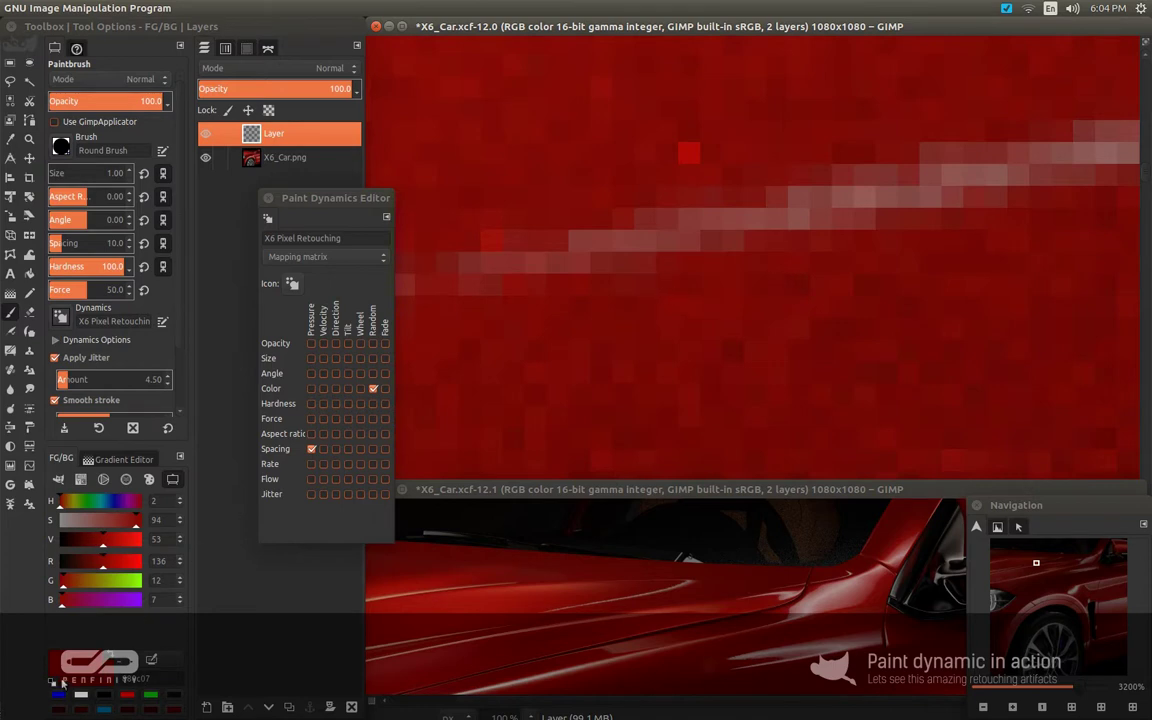
Paint the sampled reds over the highlight's tapering end to break it into scattered pixels, and switch to the second view
scroll(600, 262, "up", 1)
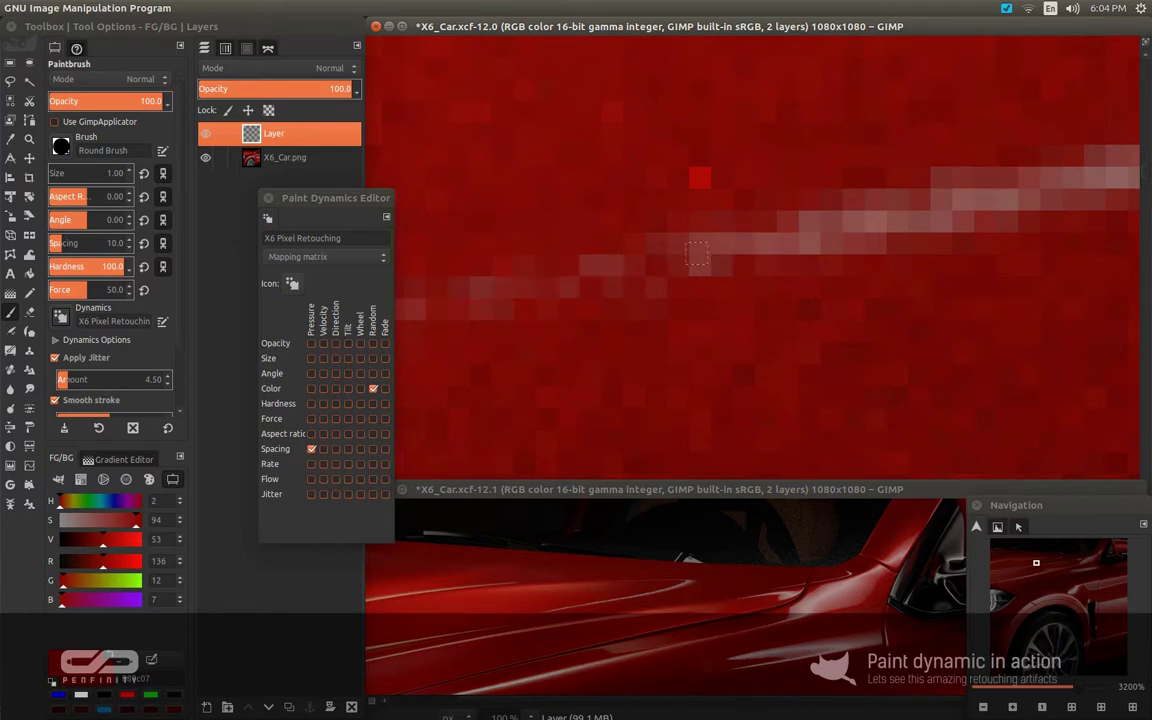
scroll(560, 298, "down", 1)
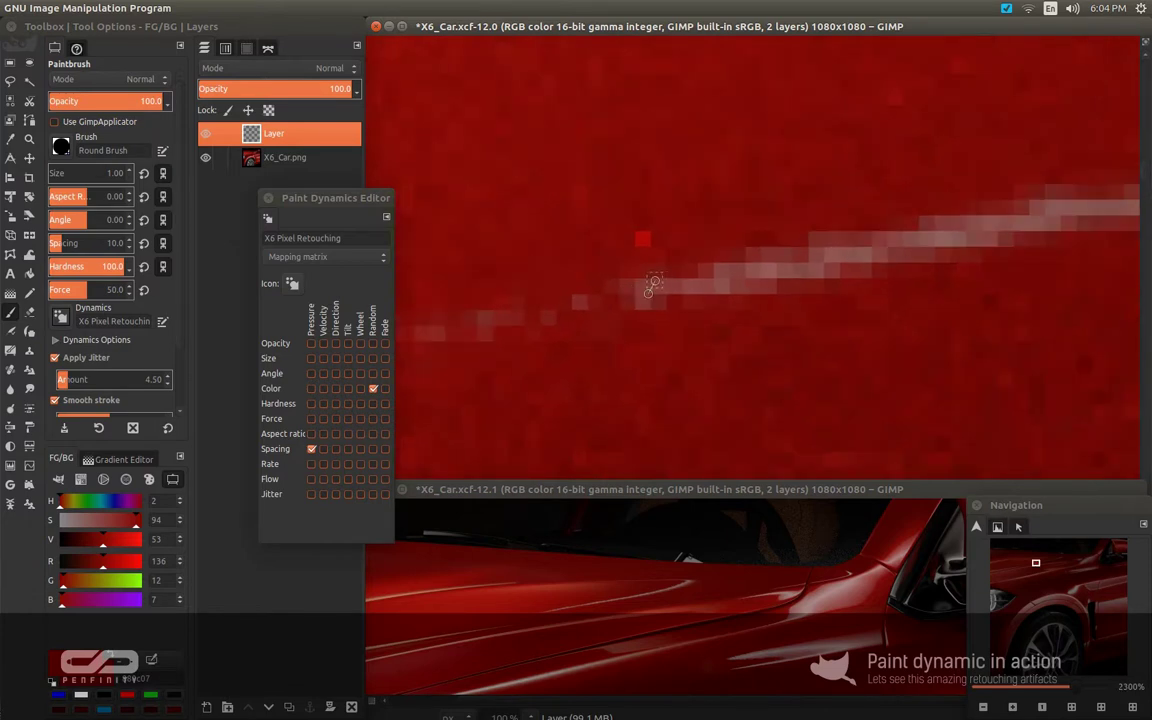
scroll(638, 294, "down", 2)
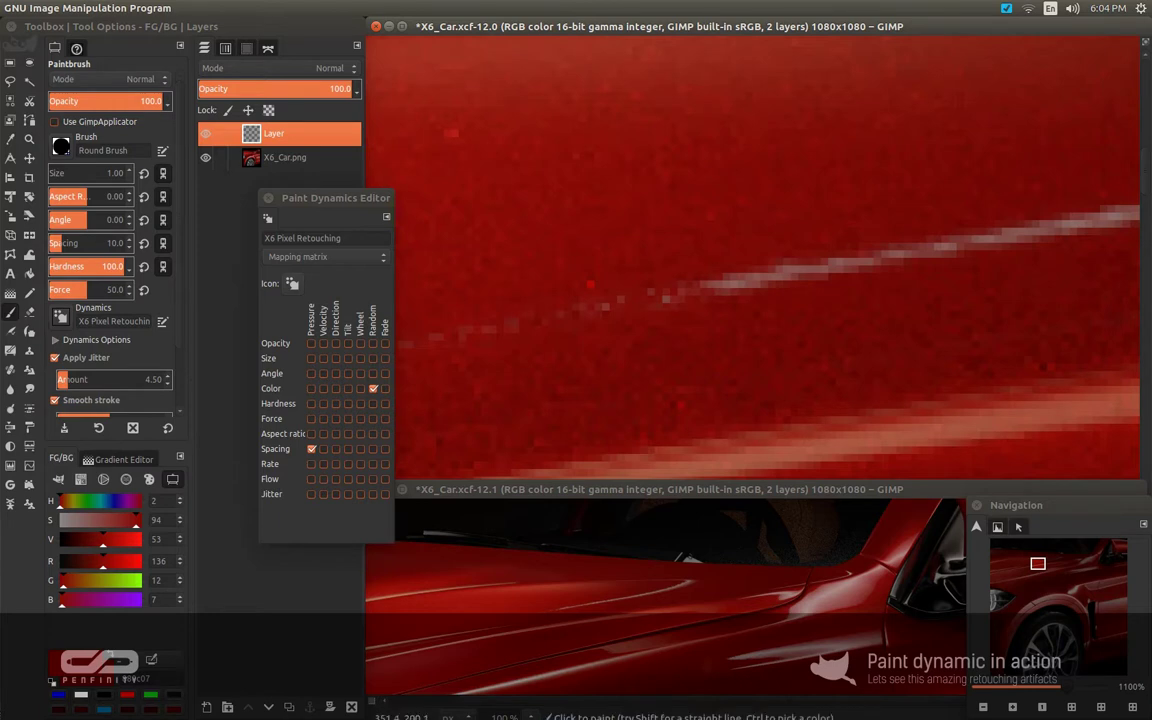
left_click(517, 624)
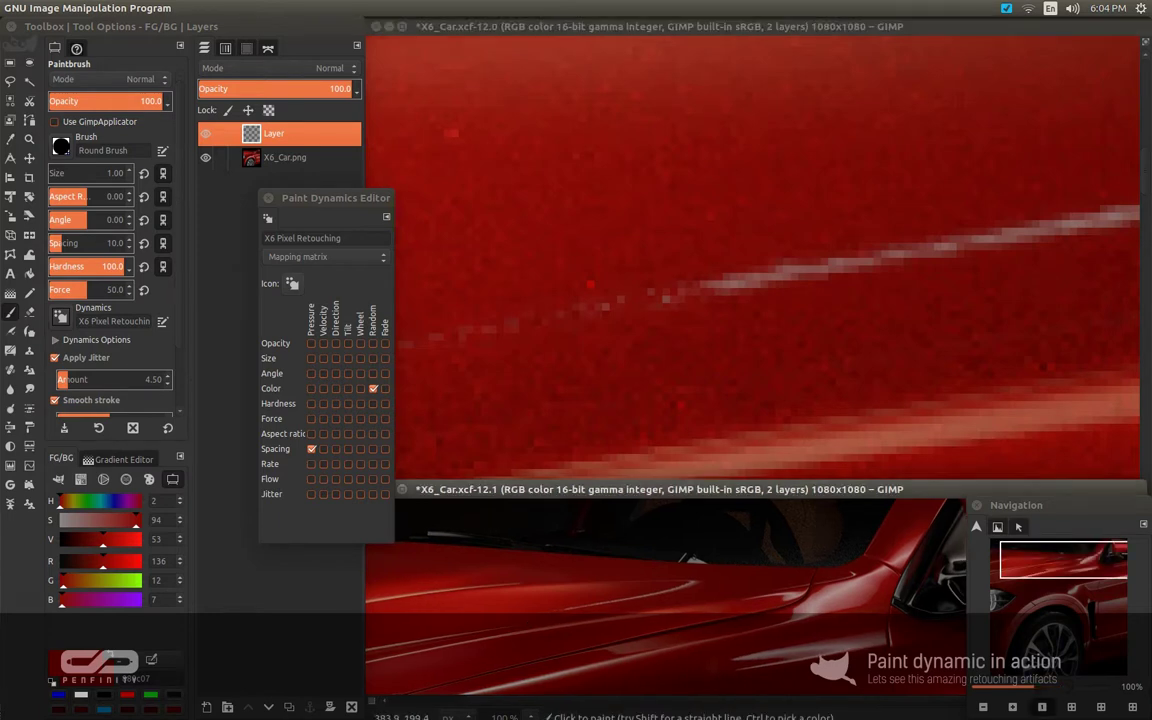
Return the brush size to 1.00 and paint the sampled reds over the scattered pixels at the highlight's tapering end in the main view
key("shift+bracketright")
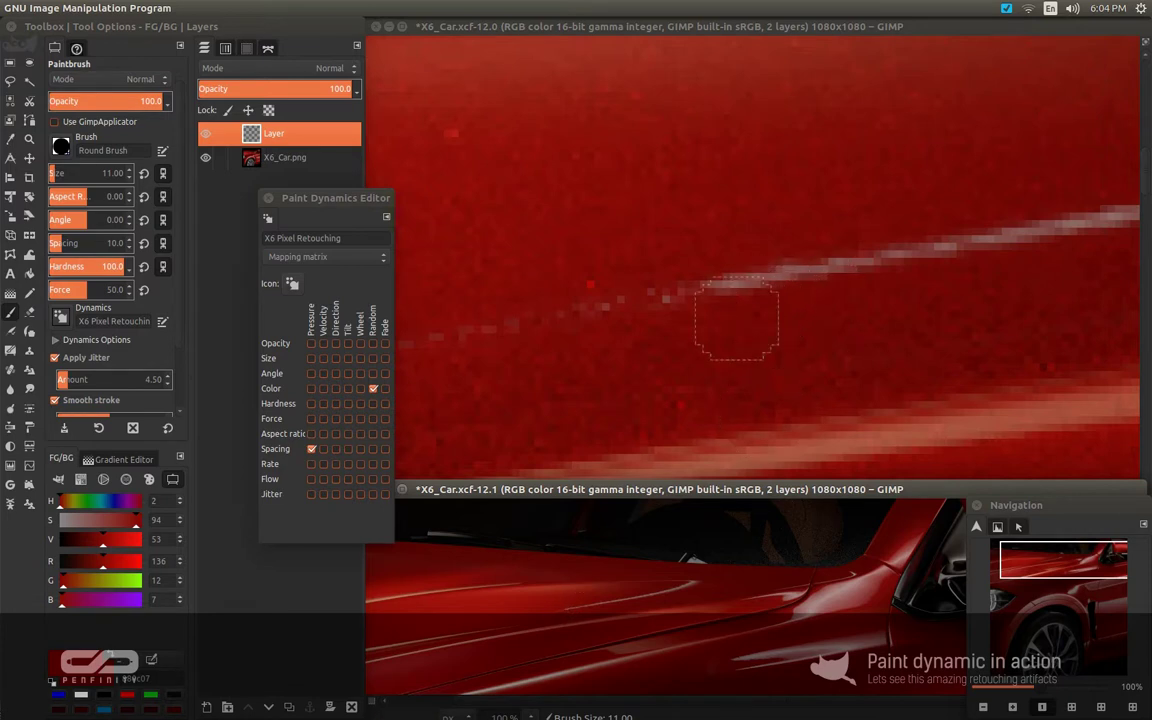
key("shift+bracketleft")
left_click(660, 295)
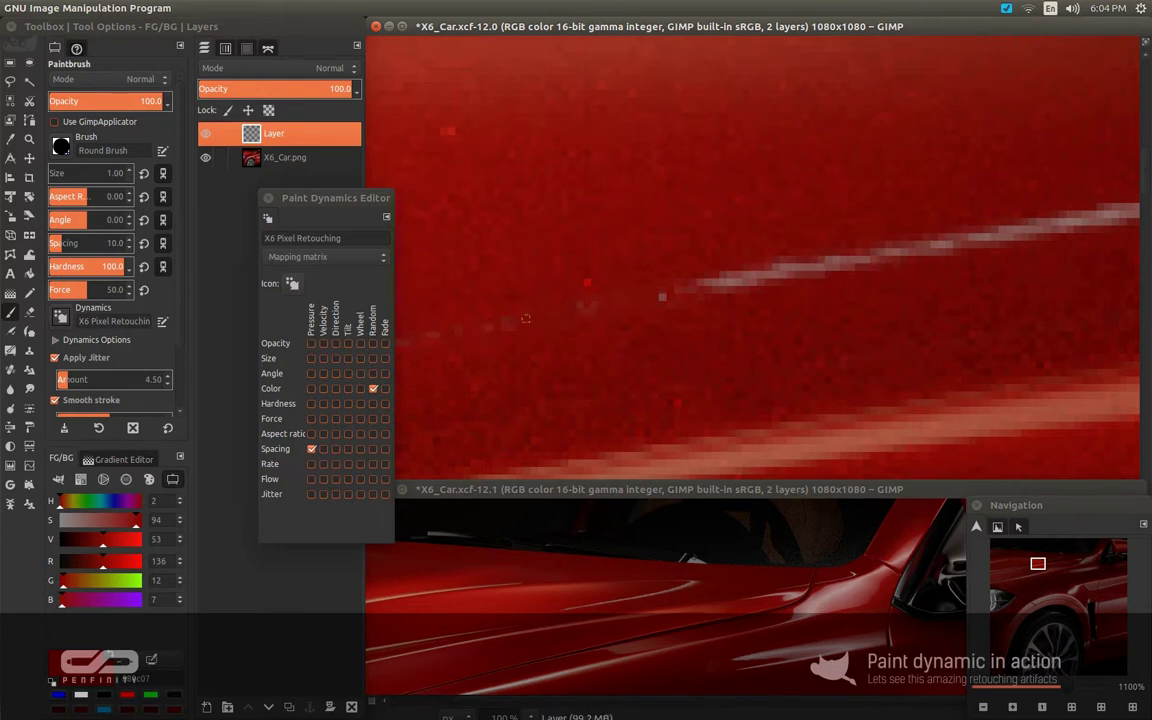
left_click_drag(686, 288, 653, 299)
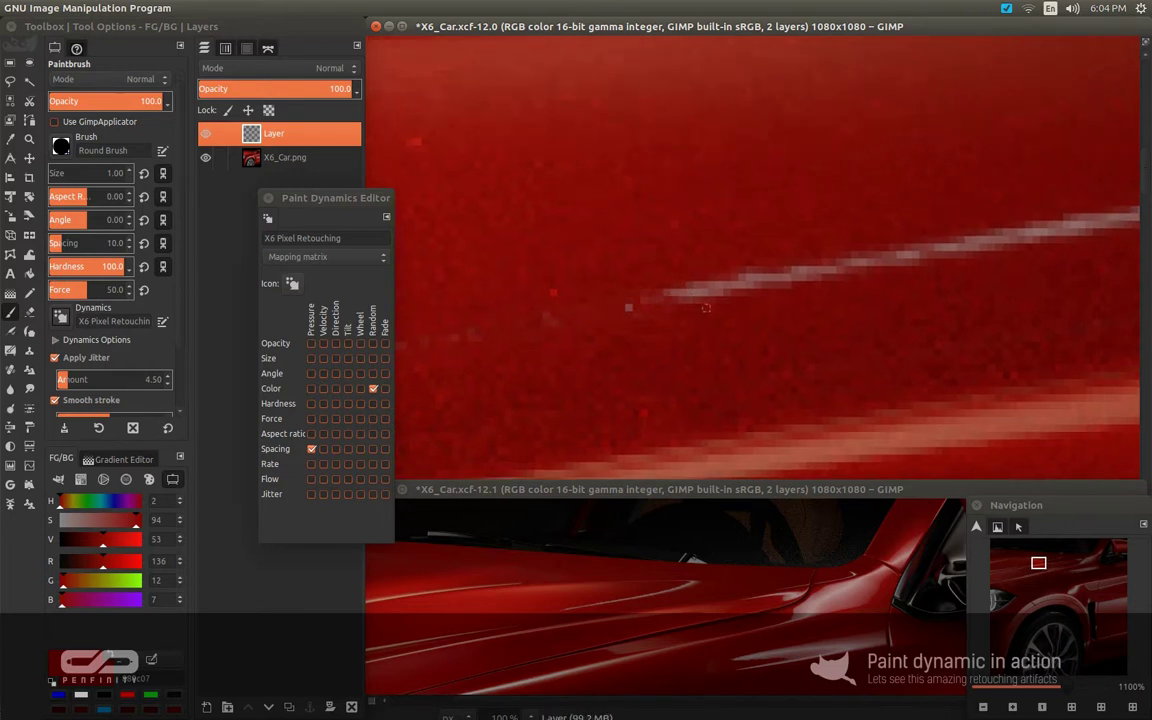
Sample #700908 and then #880c07 from the paint beside the highlight, and paint over its tapering end to break it up further
left_click(712, 291, "ctrl")
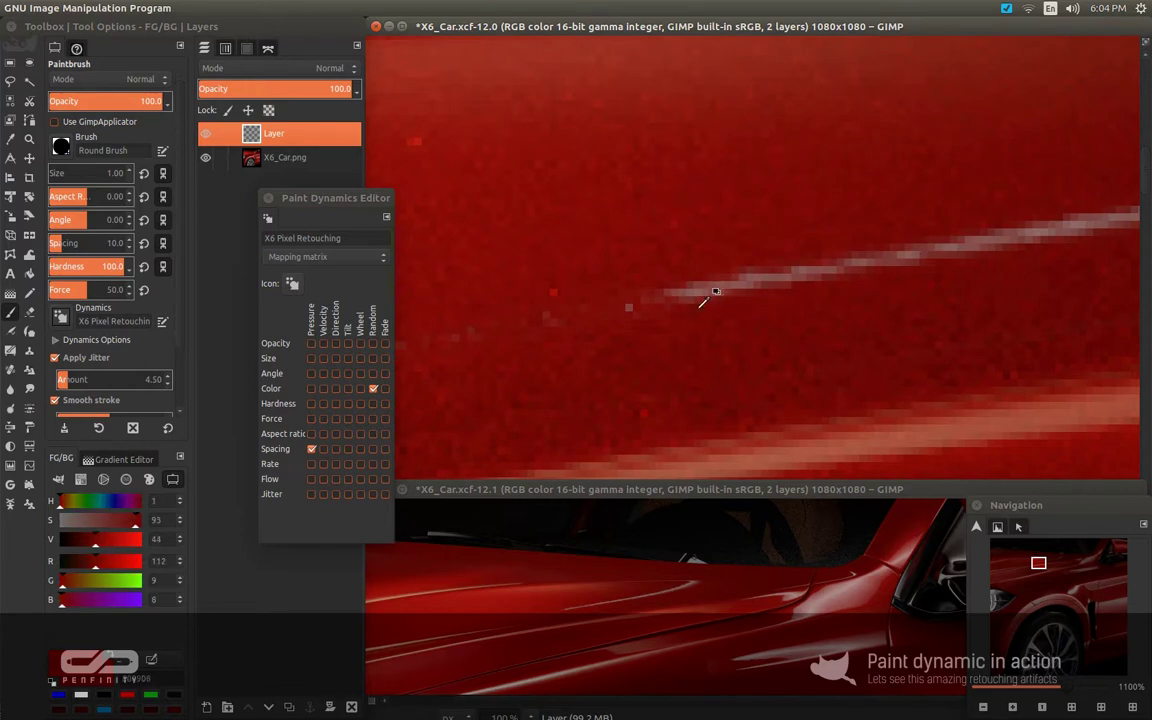
left_click(722, 242, "ctrl")
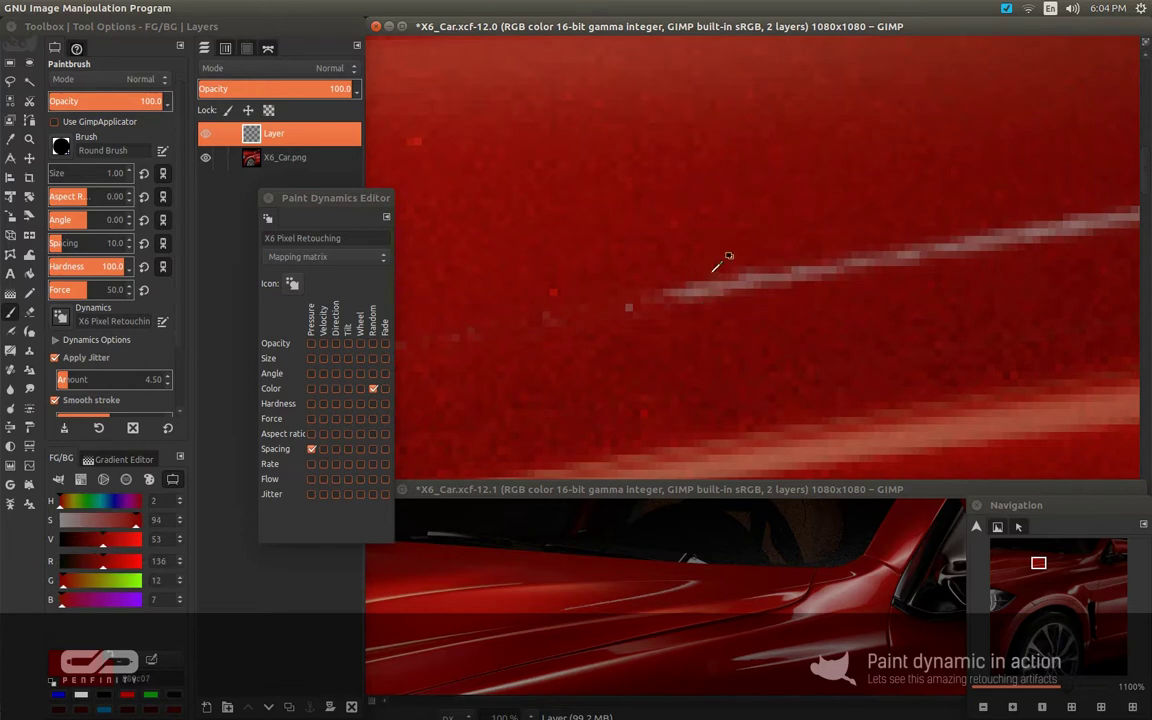
mouse_move(726, 289)
left_mouse_down()
mouse_move(698, 293)
mouse_move(748, 280)
mouse_move(654, 295)
left_mouse_up()
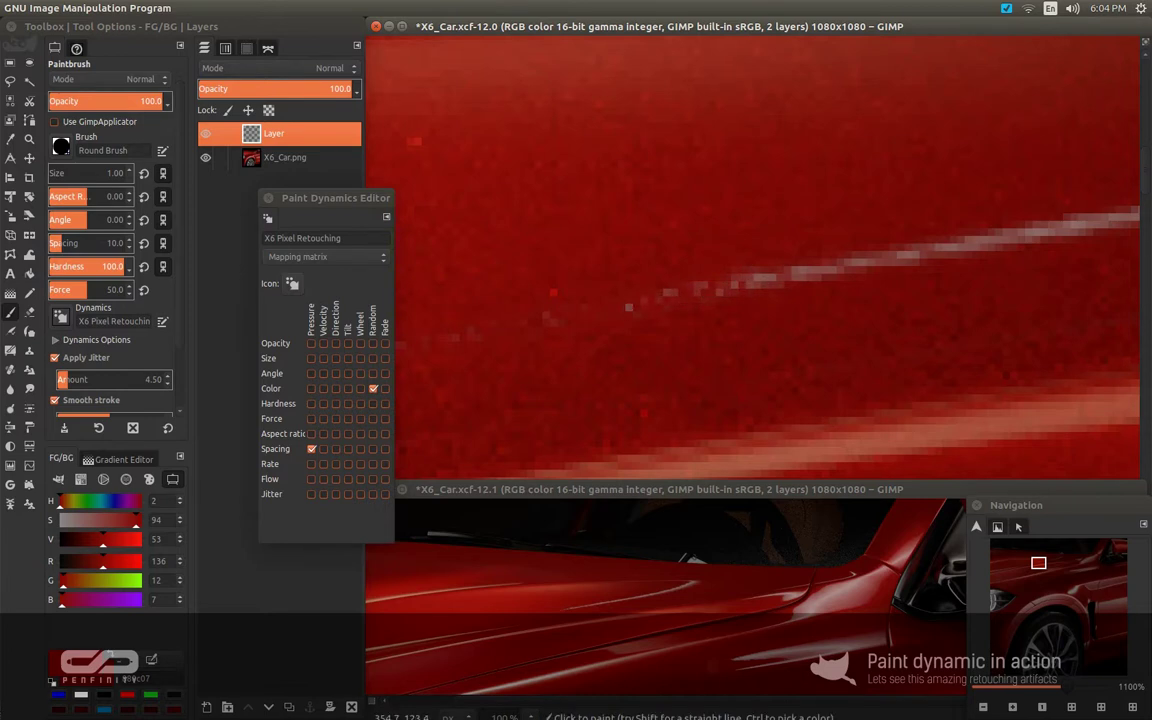
mouse_move(760, 280)
left_mouse_down()
mouse_move(777, 283)
mouse_move(665, 294)
left_mouse_up()
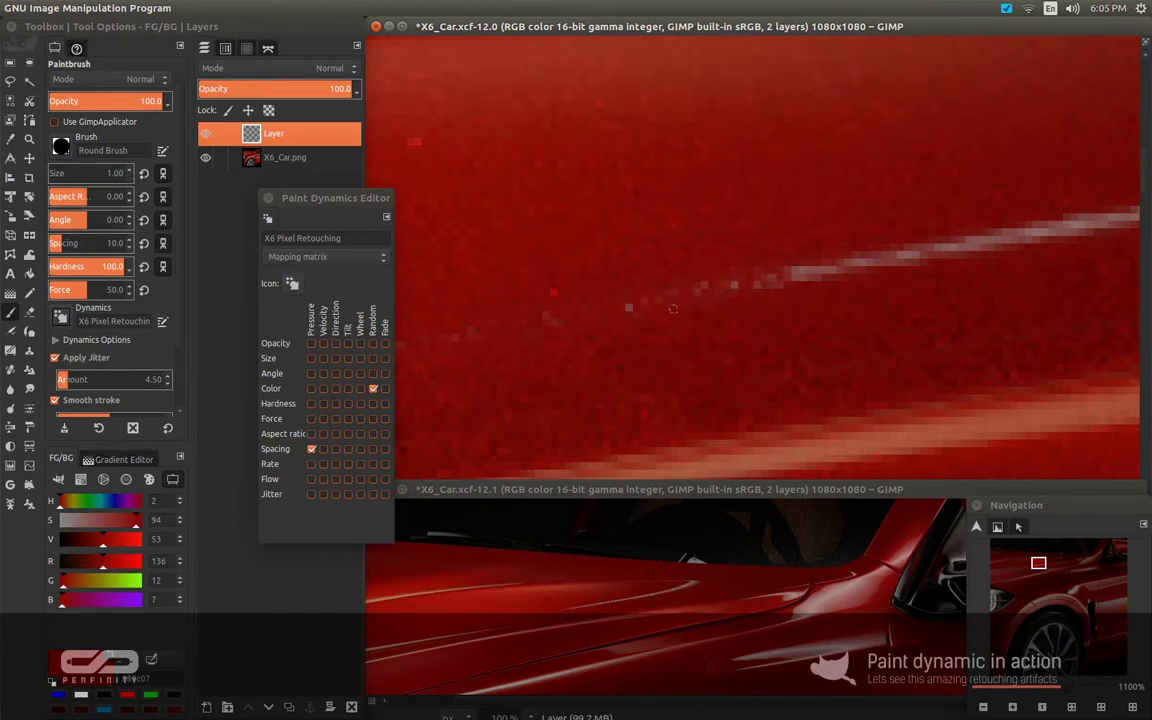
Sample the darker reds #700908 and #6a0705 beside the highlight, and paint them over the next stretch of its solid end
left_click(718, 300, "ctrl")
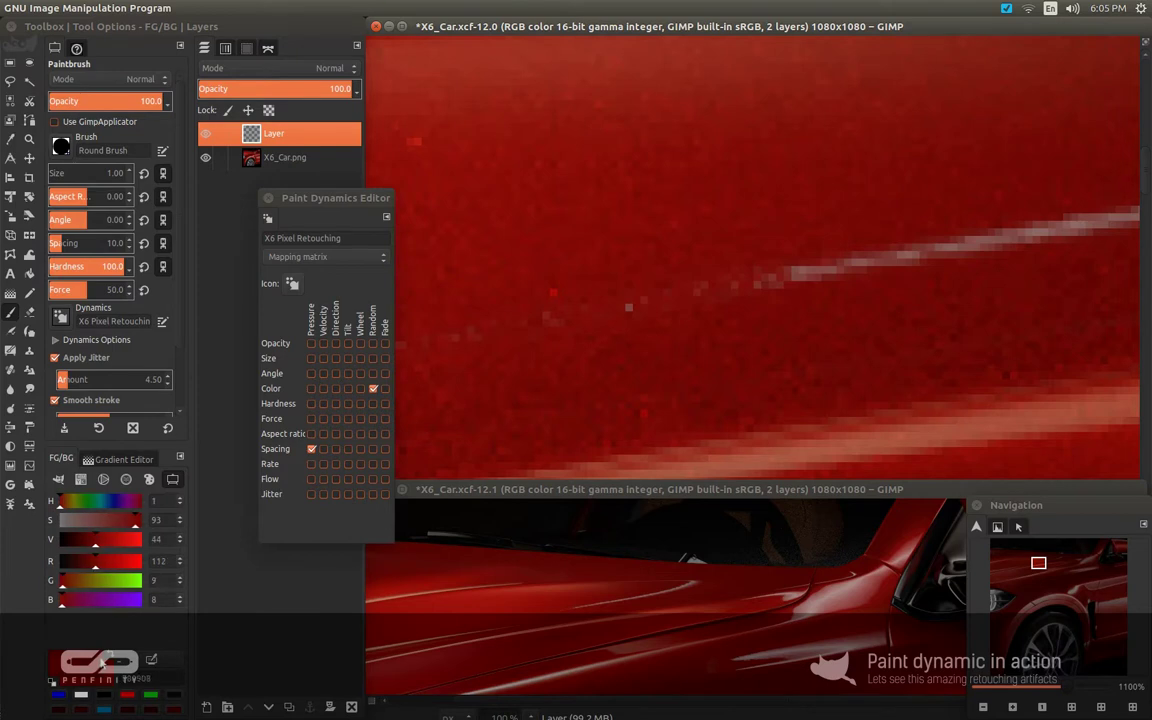
mouse_move(779, 272)
left_mouse_down()
mouse_move(851, 262)
mouse_move(743, 283)
mouse_move(861, 269)
mouse_move(833, 268)
mouse_move(792, 296)
left_mouse_up()
left_click(741, 266, "ctrl")
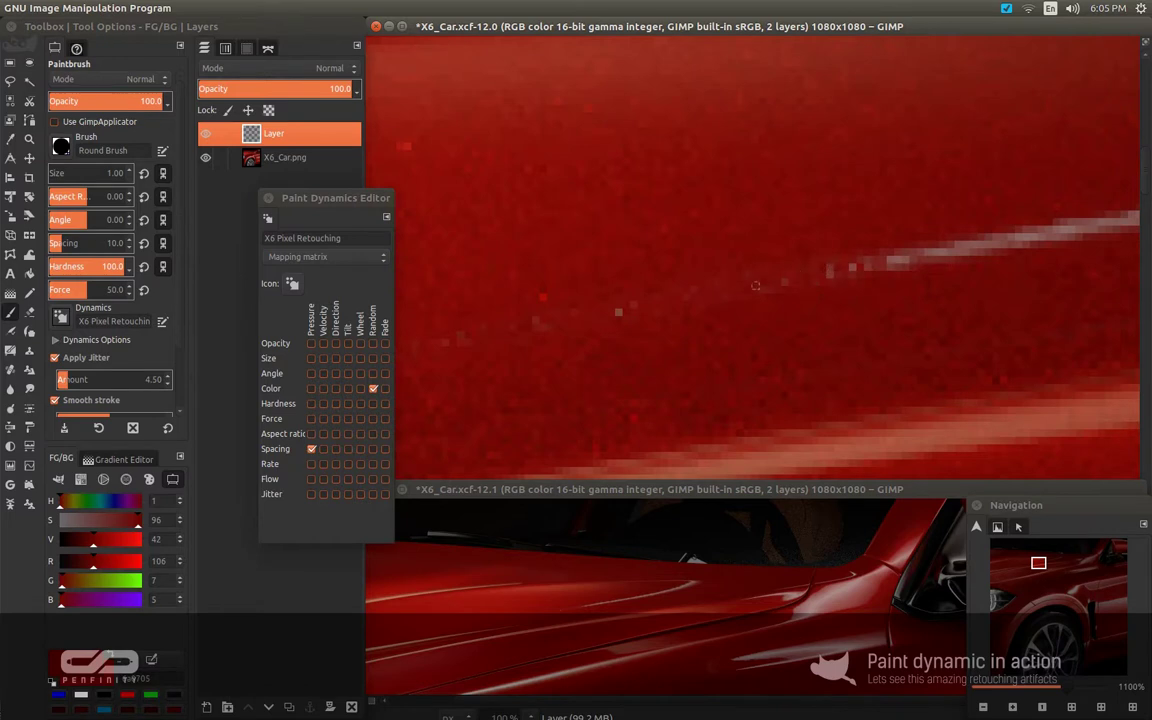
mouse_move(901, 259)
left_mouse_down()
mouse_move(830, 234)
mouse_move(785, 240)
mouse_move(808, 235)
mouse_move(691, 217)
left_mouse_up()
Sample #880c07 and then #7b0b07 just above the highlight, and scatter the reds over the end of the remaining solid line
scroll(803, 264, "right", 2)
scroll(803, 264, "up", 1)
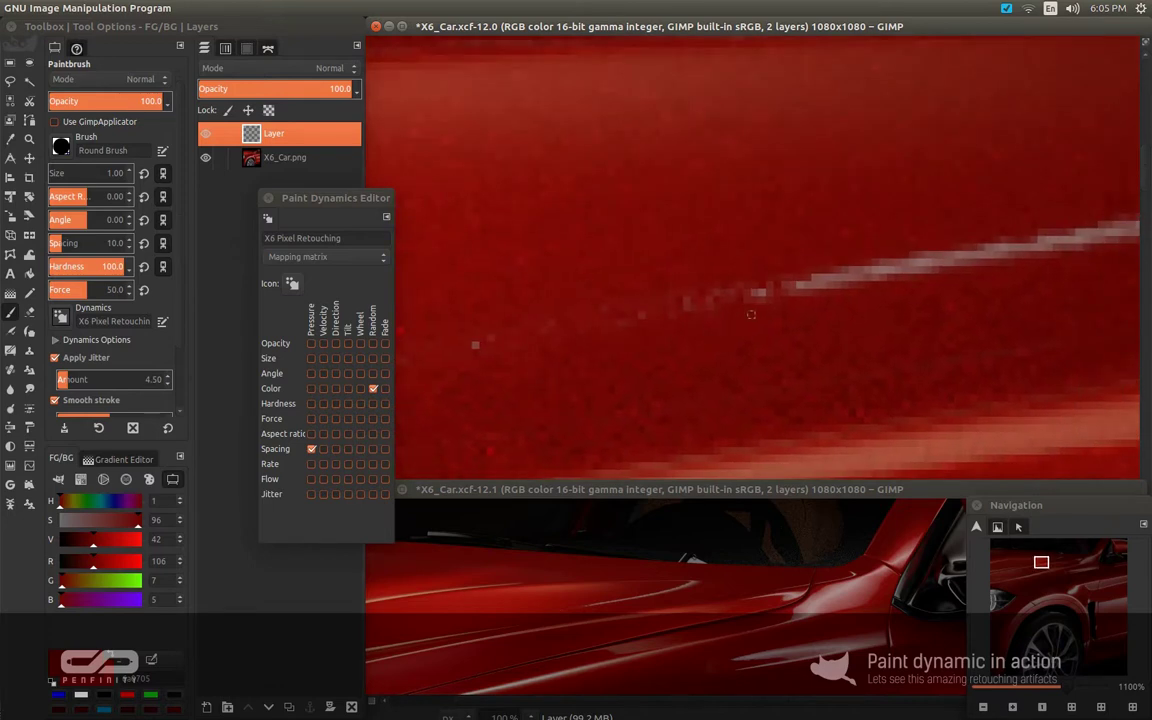
left_click(779, 276, "ctrl")
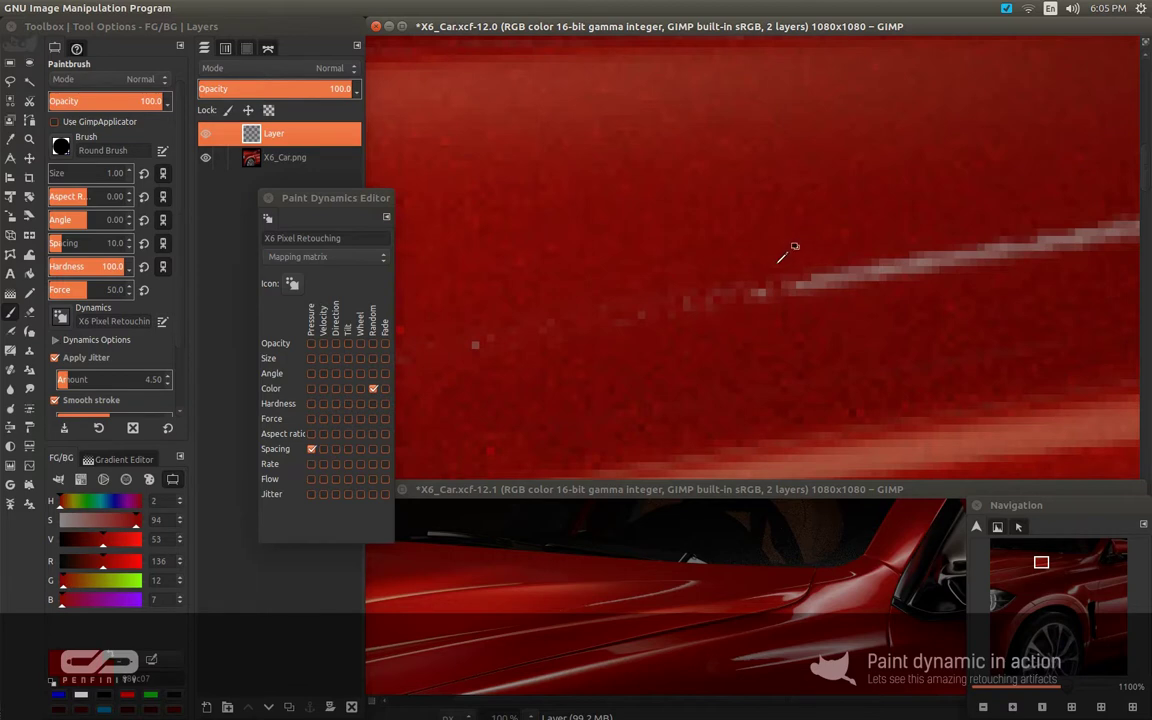
left_click(780, 259, "ctrl")
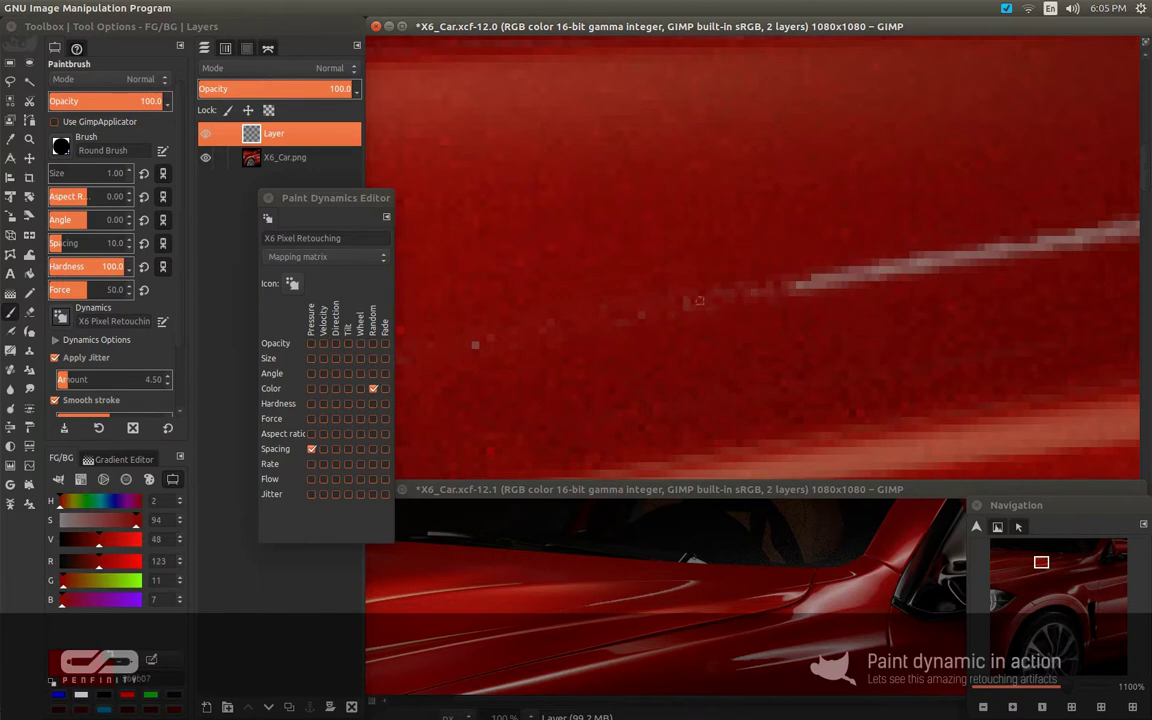
left_click_drag(706, 297, 824, 285)
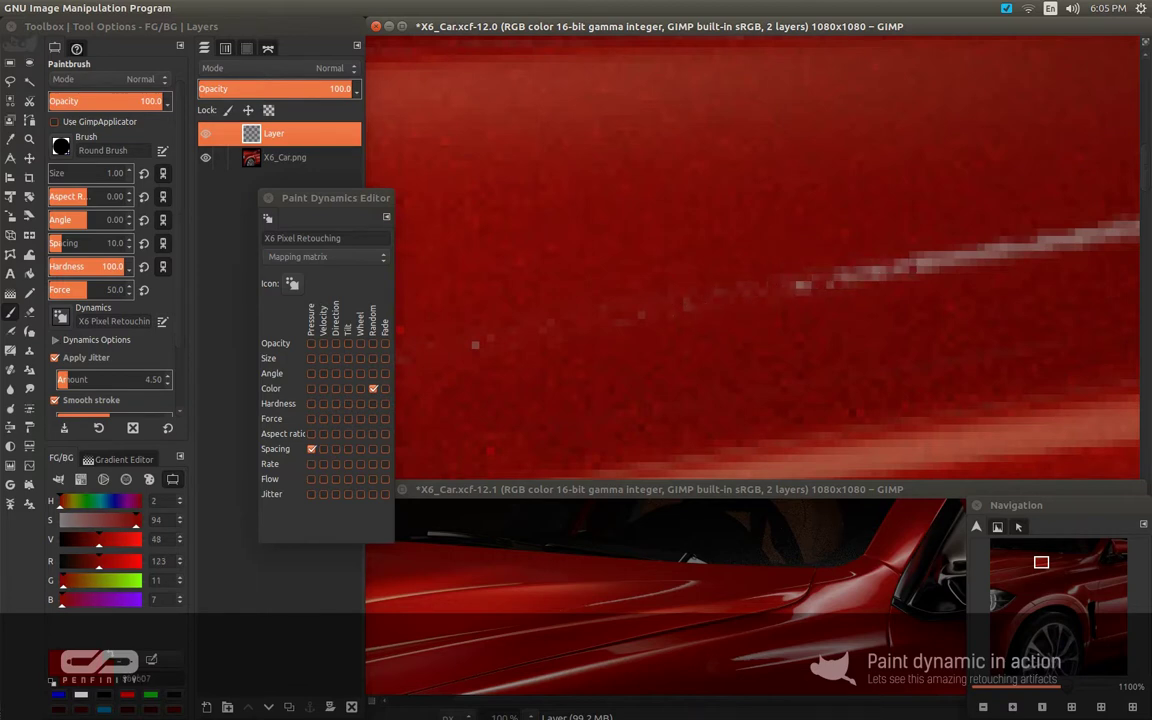
left_click_drag(934, 260, 789, 282)
Sample #6b0705 and then #690705 beside the broken pixels, and paint over the following section of the highlight line
scroll(788, 283, "right", 3)
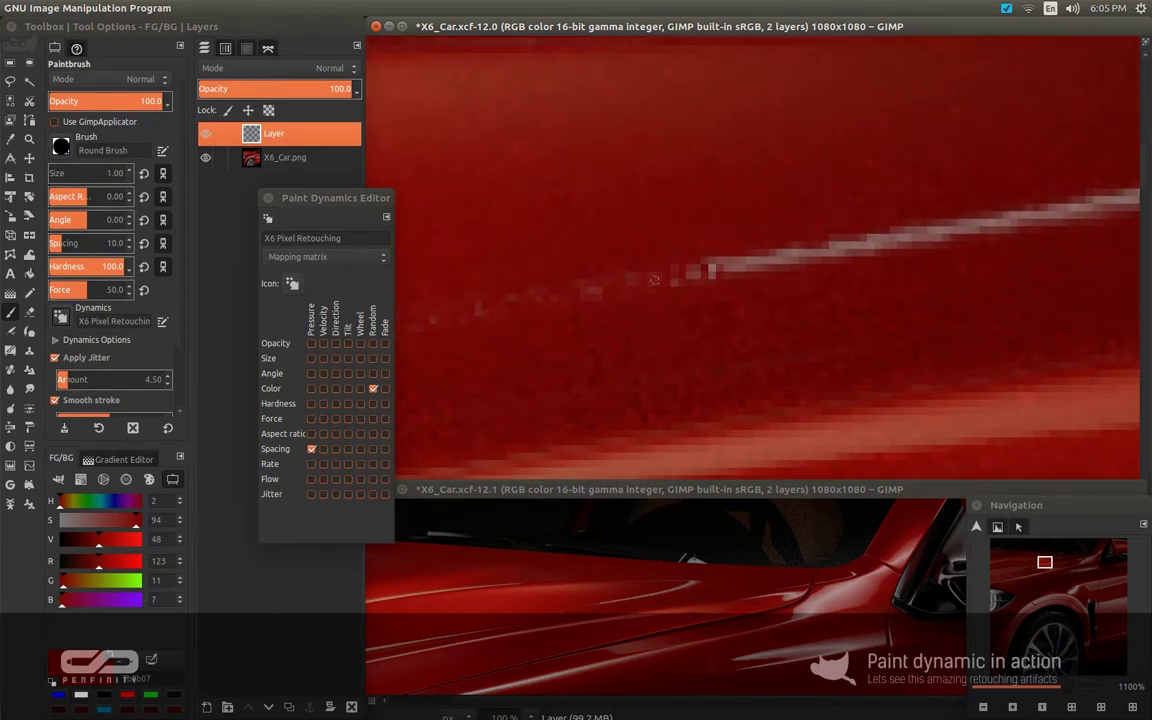
left_click(630, 293, "ctrl")
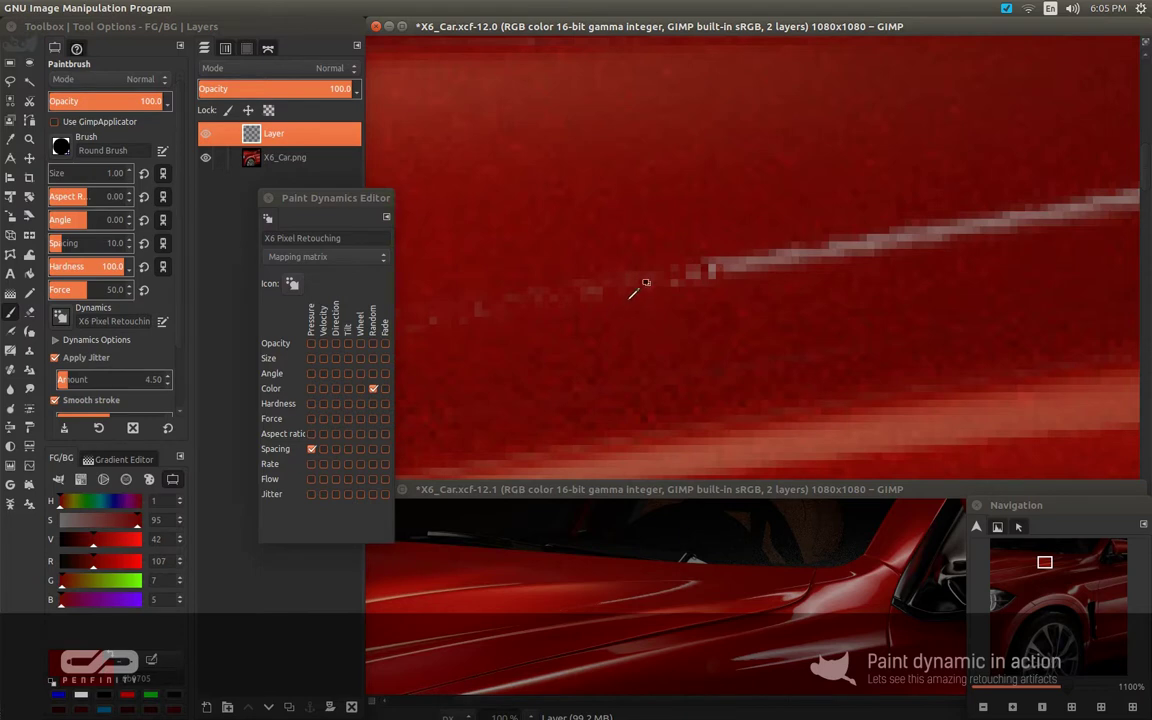
left_click(638, 285, "ctrl")
mouse_move(690, 281)
left_mouse_down()
mouse_move(800, 258)
mouse_move(685, 279)
mouse_move(714, 271)
left_mouse_up()
left_click_drag(812, 260, 752, 273)
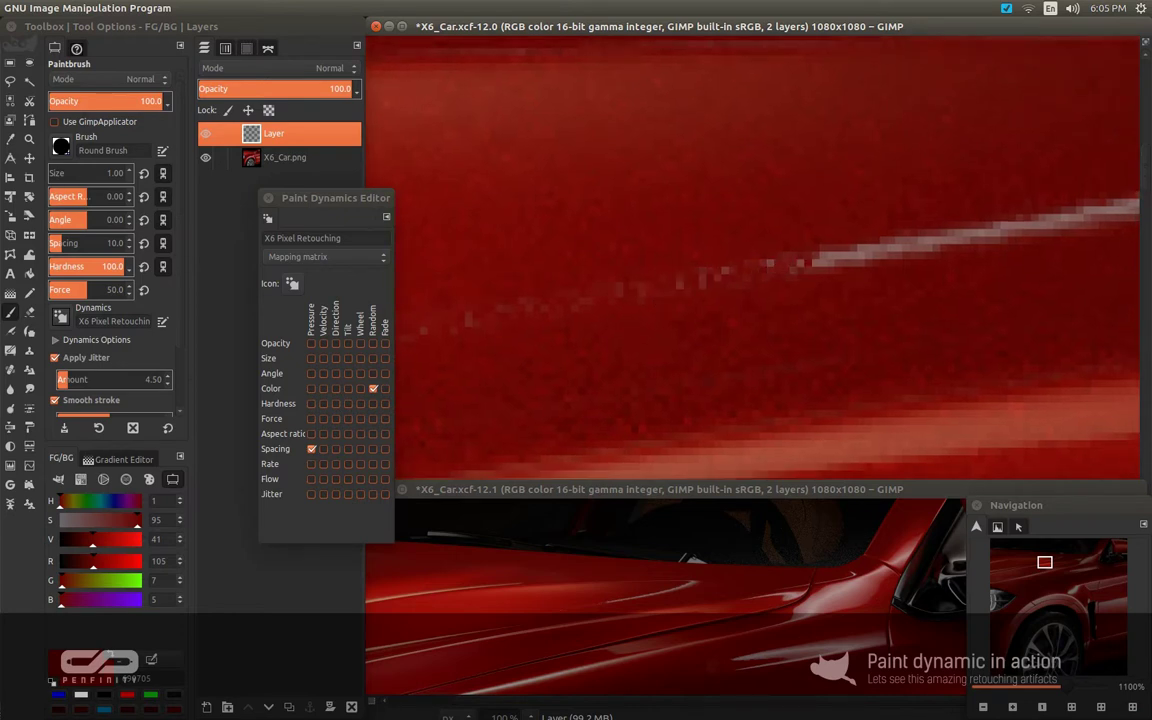
mouse_move(840, 259)
left_mouse_down()
mouse_move(779, 267)
mouse_move(920, 244)
mouse_move(656, 283)
mouse_move(643, 293)
mouse_move(696, 277)
mouse_move(647, 303)
left_mouse_up()
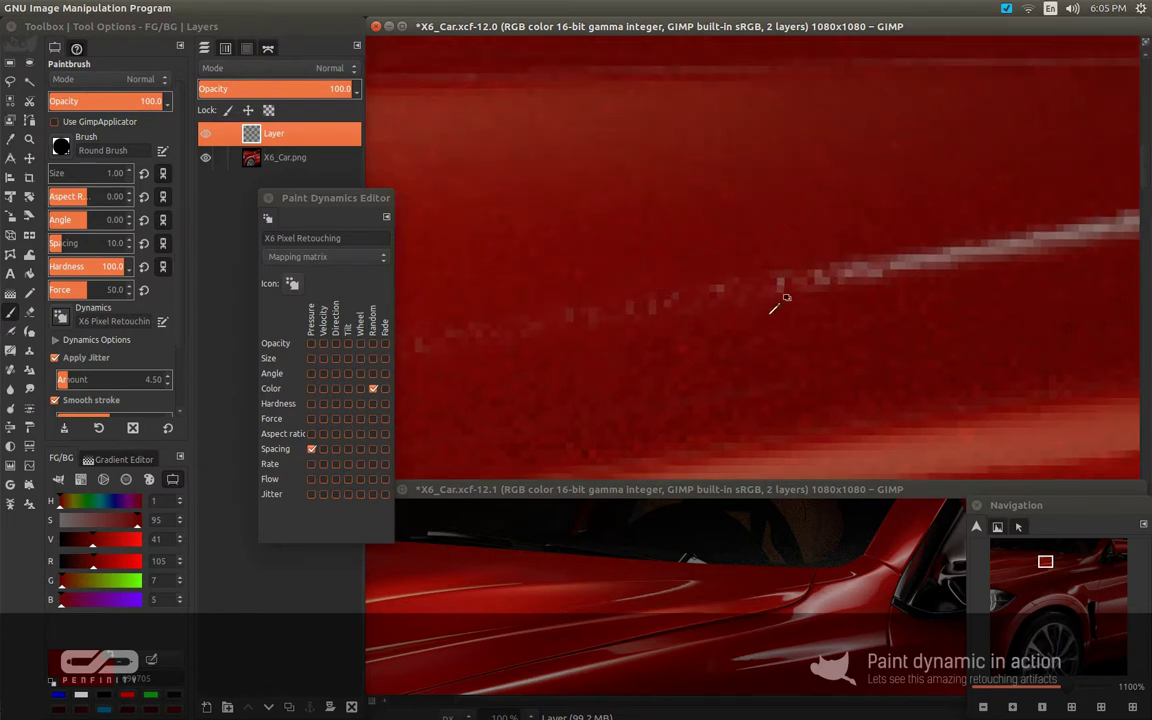
Alternate the sampled reds #5c0504 and #7b0b07 while painting out the scattered light pixels along the highlight's faded trail
left_click(804, 331, "ctrl")
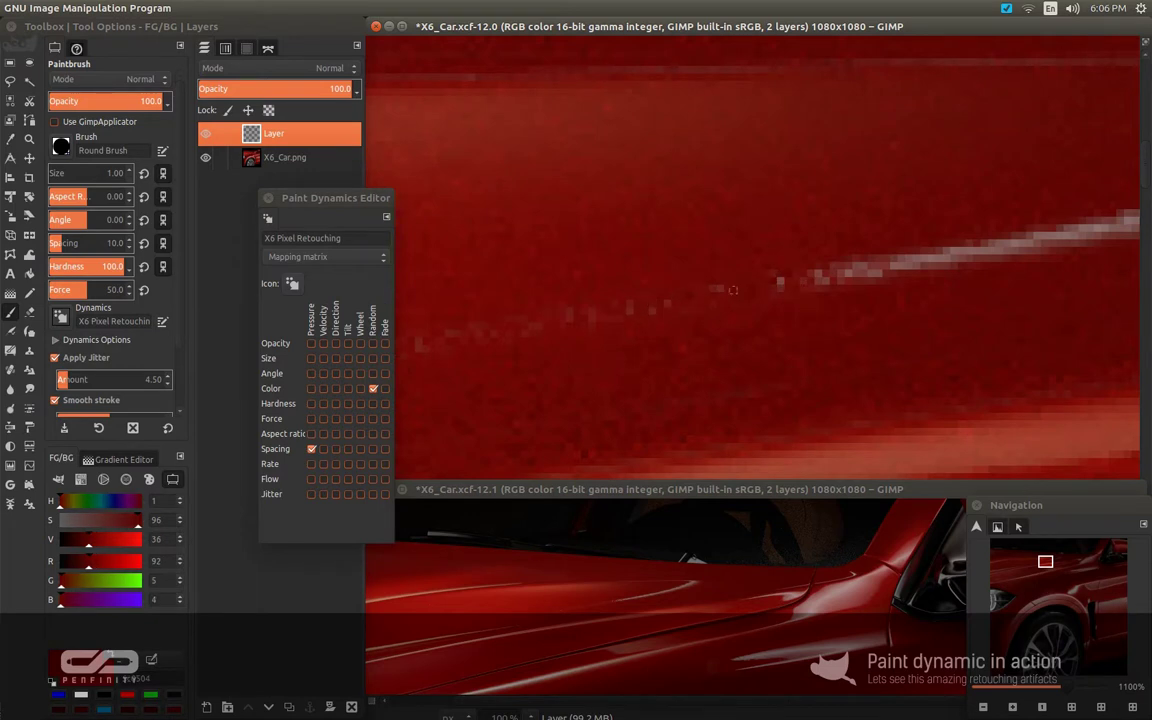
left_click(706, 246, "ctrl")
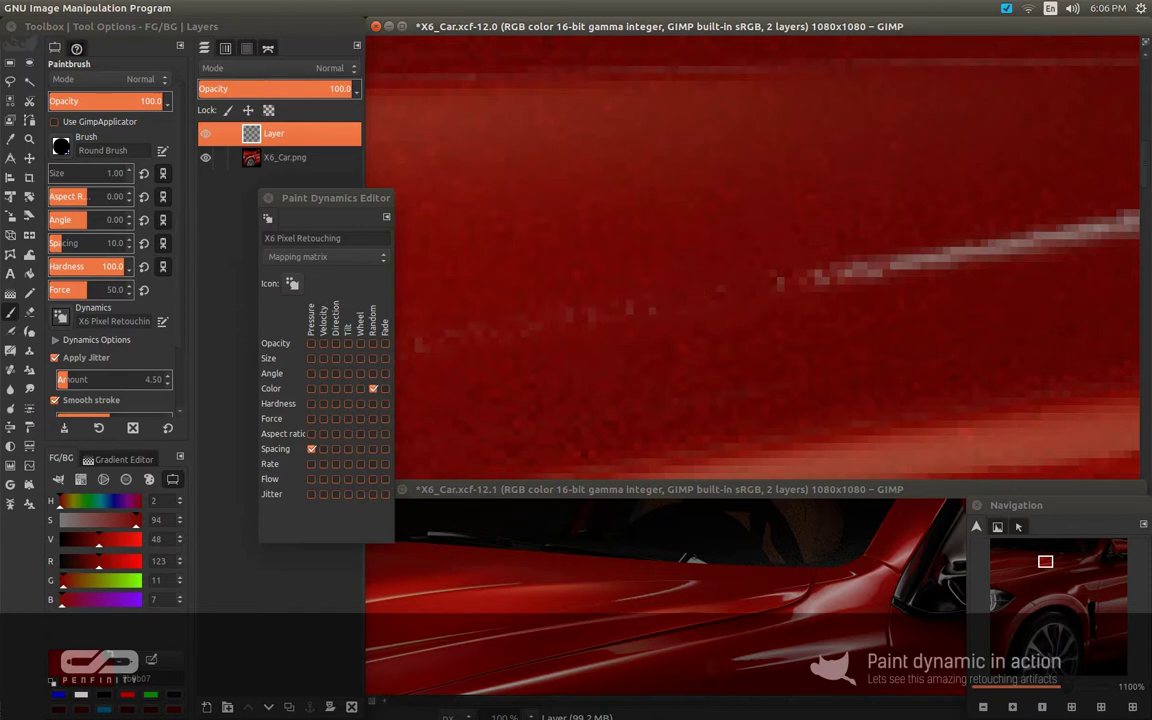
left_click(795, 283, "ctrl")
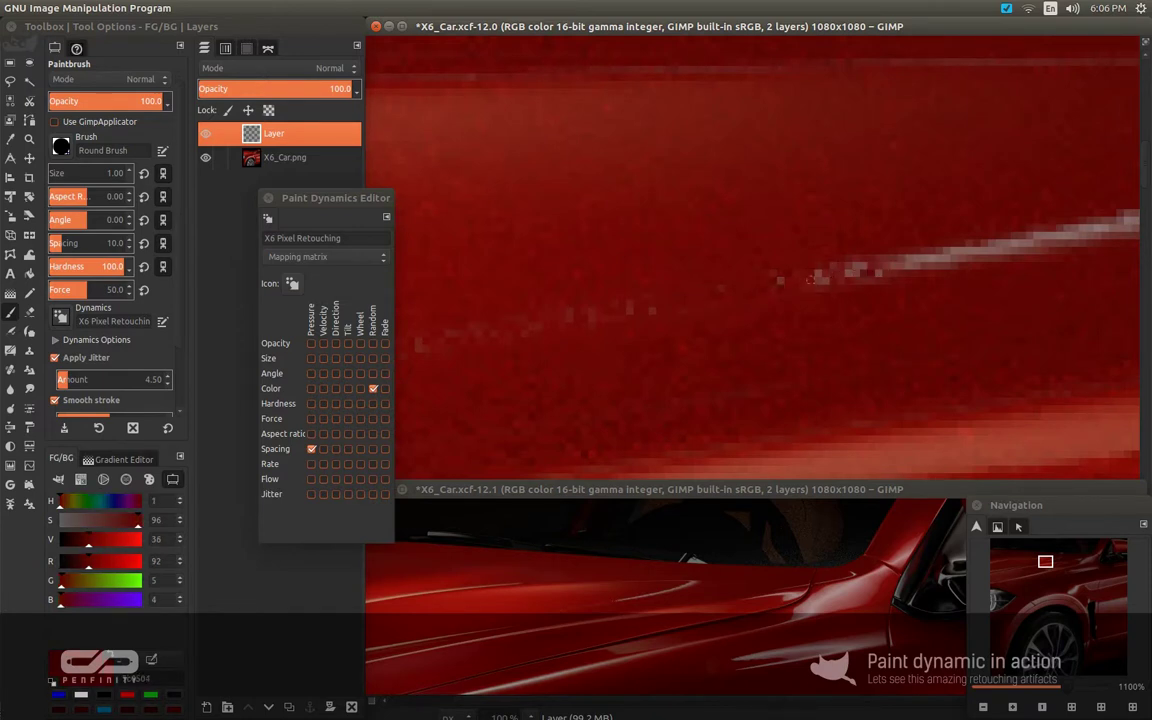
left_click_drag(730, 243, 591, 261)
mouse_move(650, 291)
left_mouse_down()
mouse_move(706, 275)
mouse_move(708, 287)
mouse_move(765, 281)
mouse_move(662, 300)
left_mouse_up()
left_click(702, 285, "ctrl")
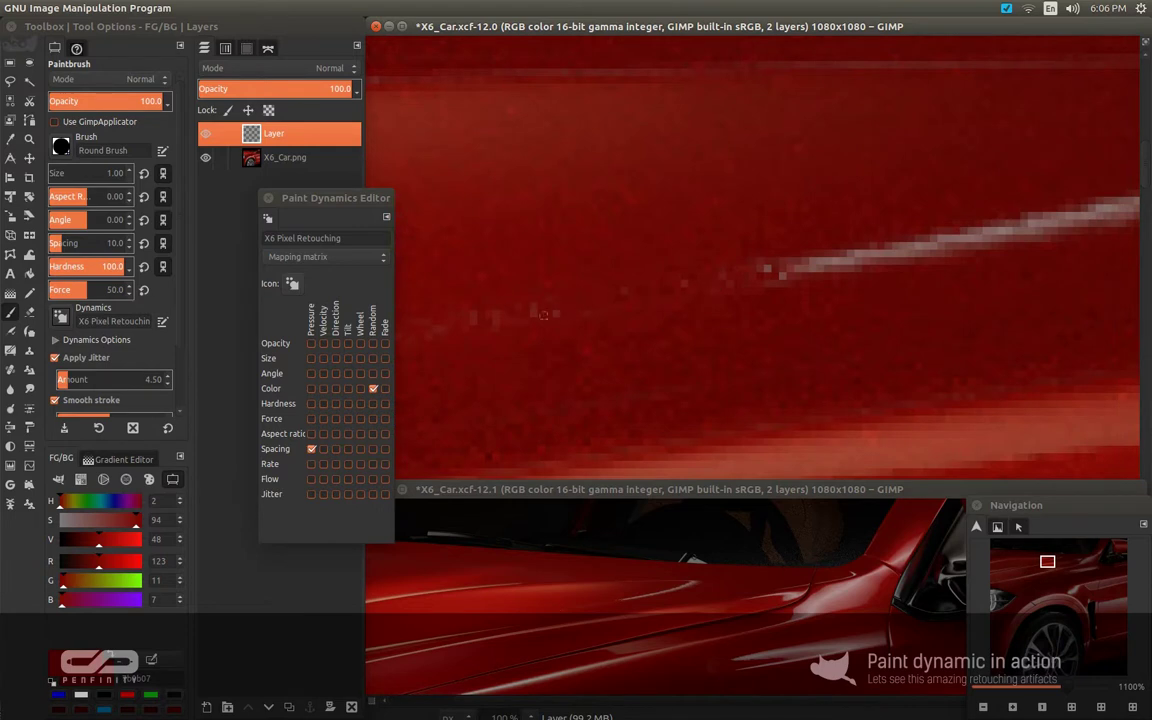
Examine the faded trail in the main view, and zoom the second view to 150% to check the hood highlight
scroll(699, 288, "left", 3)
scroll(699, 288, "down", 1)
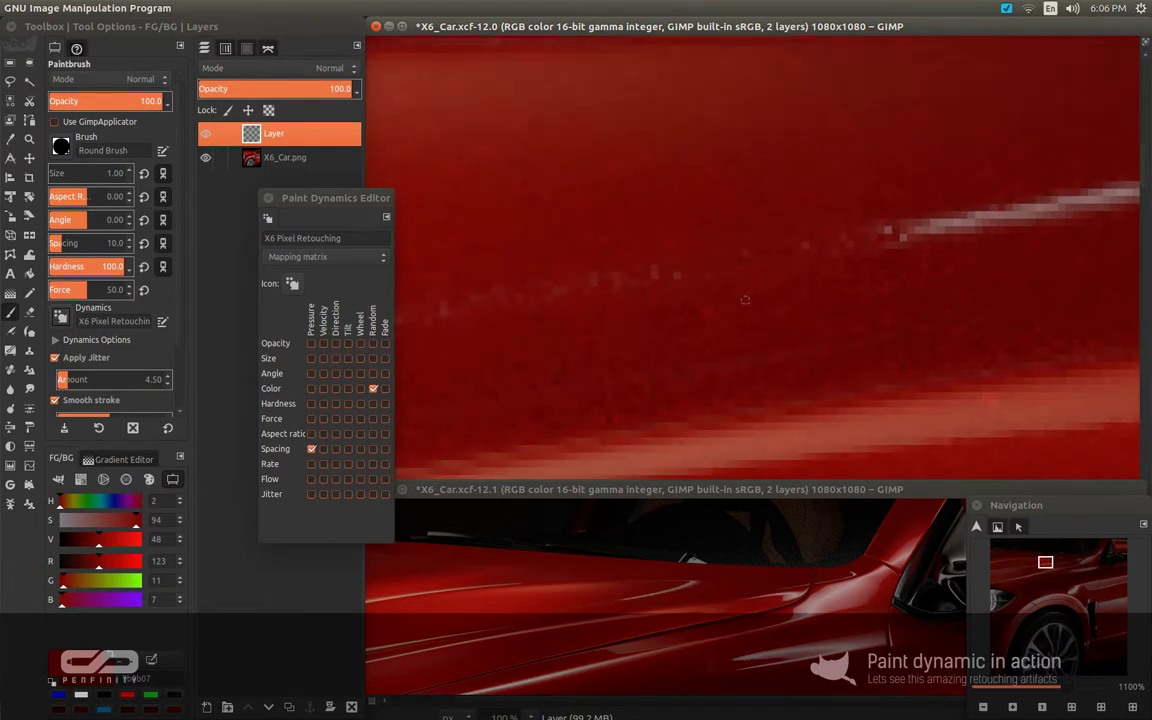
scroll(740, 310, "left", 5)
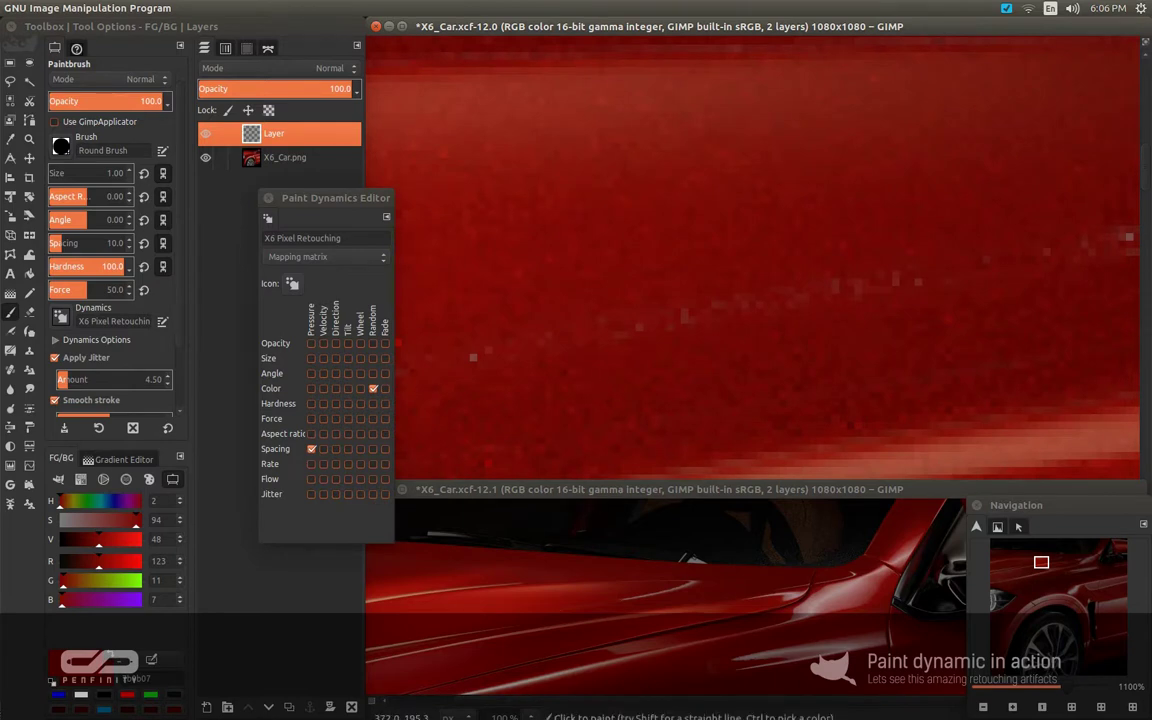
left_click(540, 615)
key("shift+]")
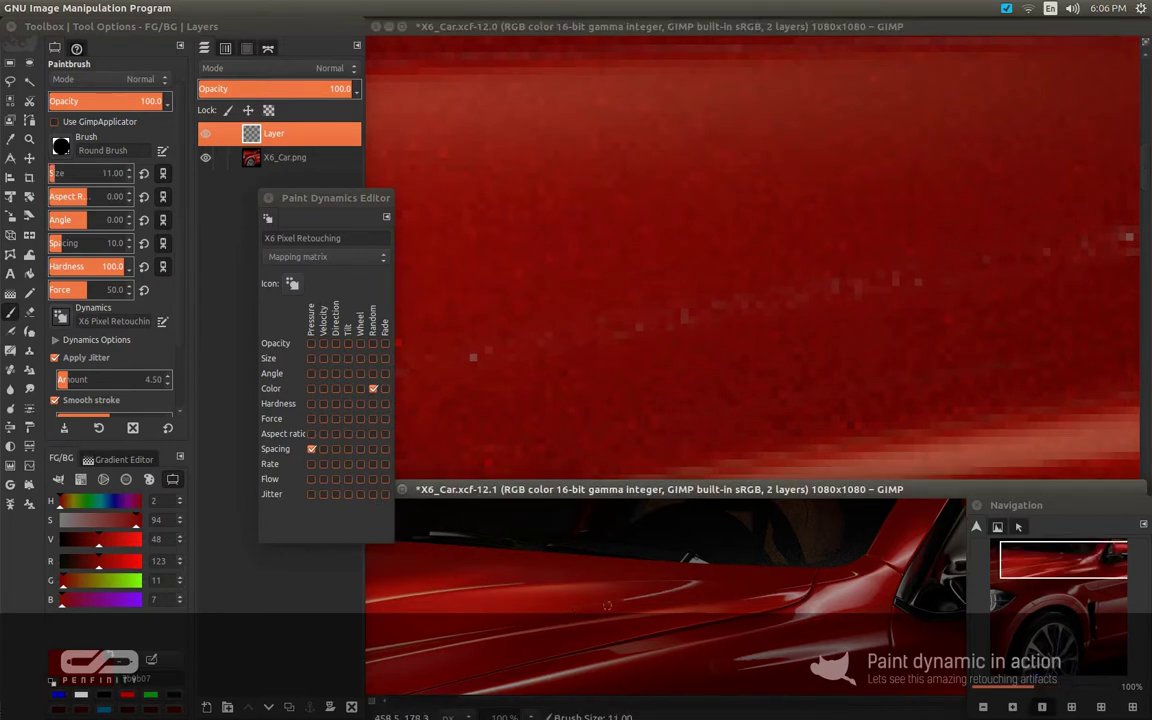
scroll(600, 606, "up", 1, "ctrl")
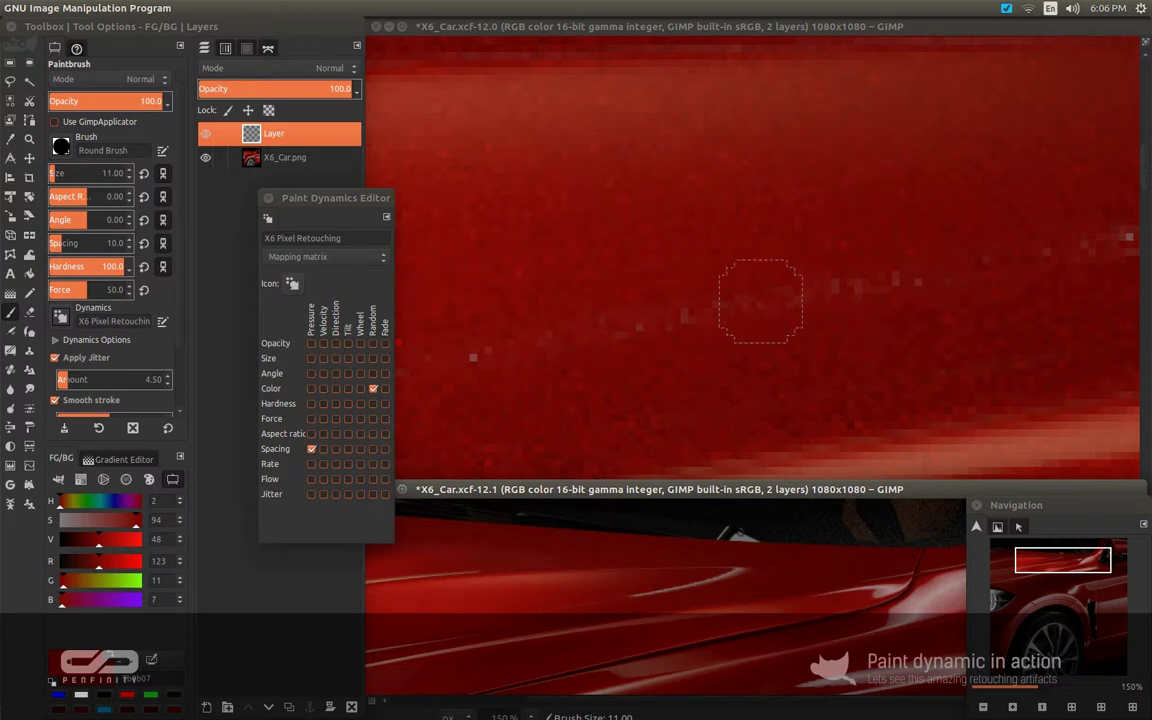
Restore the brush size to 1.00, sample the dark red #5c0504 below the faded trail, and paint over its remaining light pixels
key("shift+bracketleft")
middle_click(692, 312)
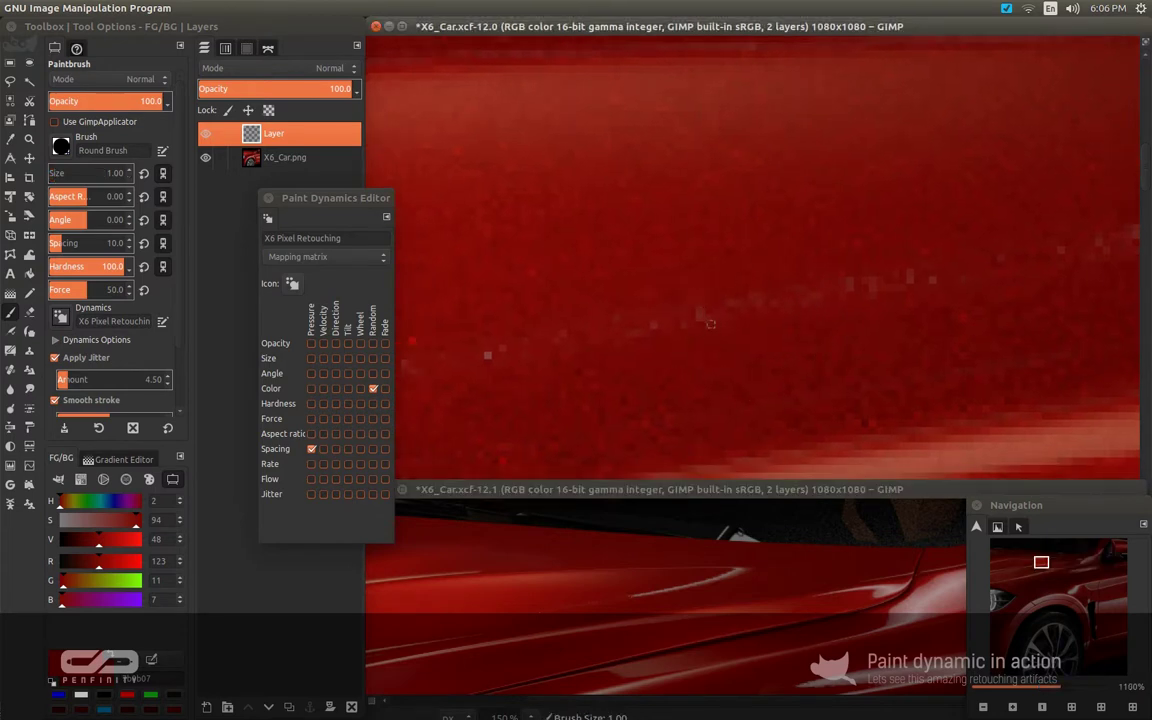
left_click(702, 329, "ctrl")
left_click_drag(702, 326, 649, 321)
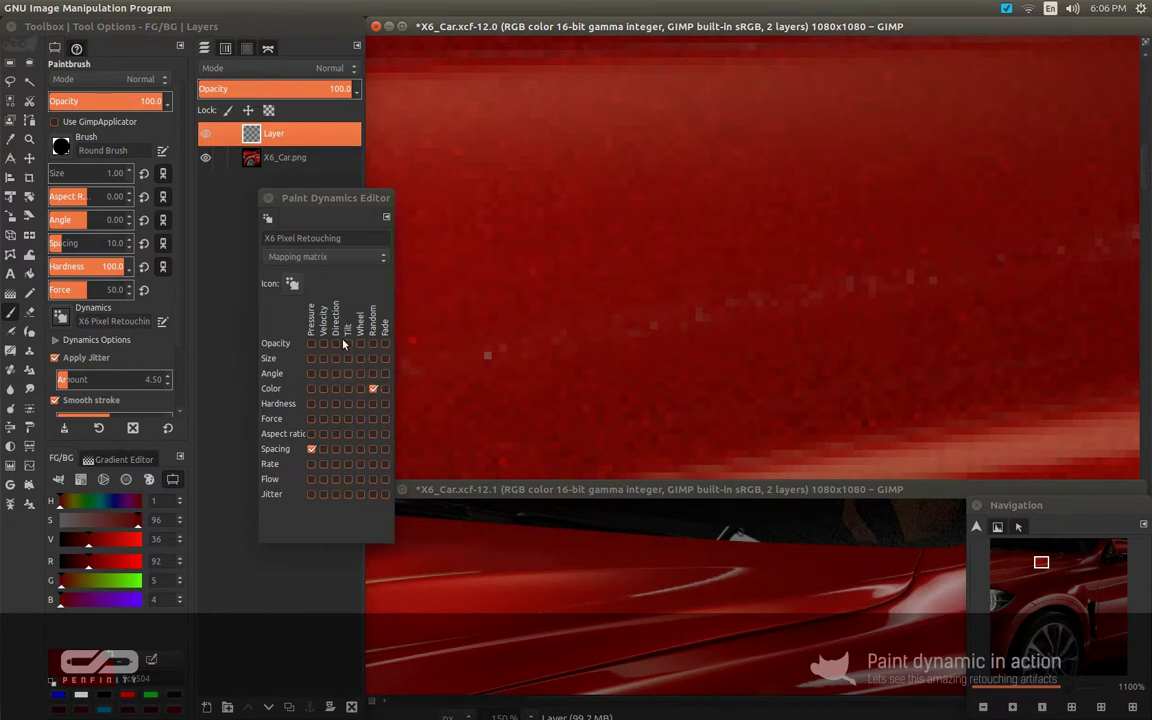
Map Opacity to Tilt in the X6 Pixel Retouching dynamics and paint over the faint pixels of the highlight trail
left_click(312, 389)
left_click(314, 389)
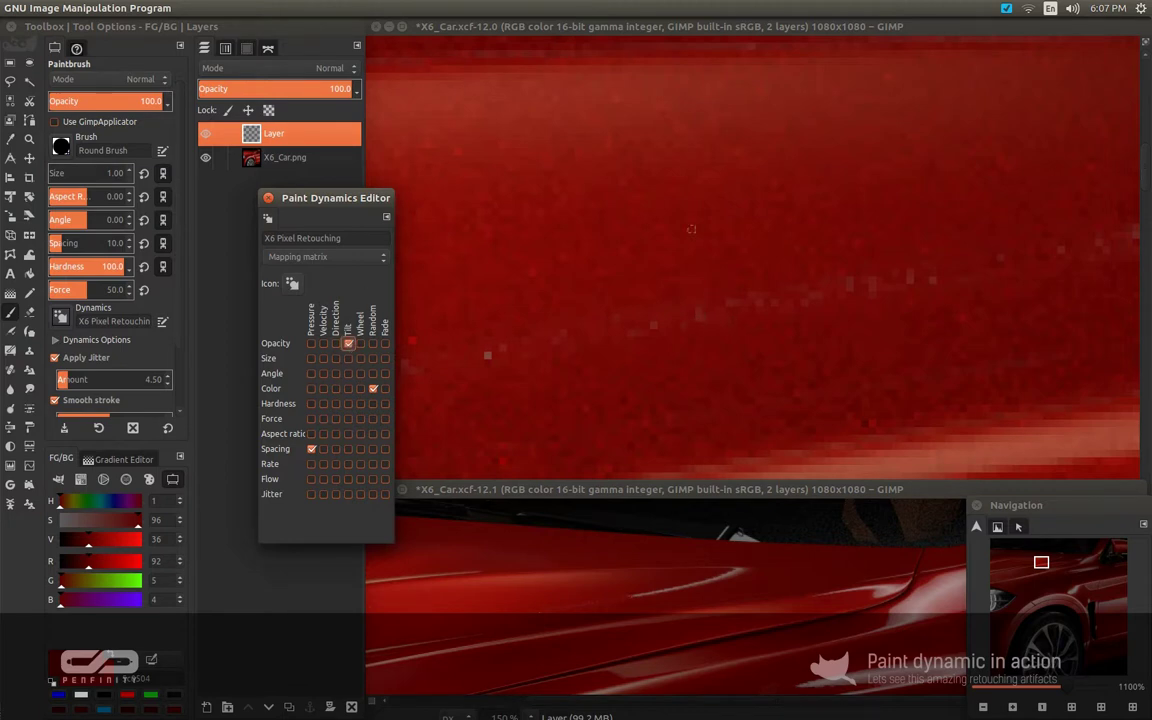
left_click(686, 320)
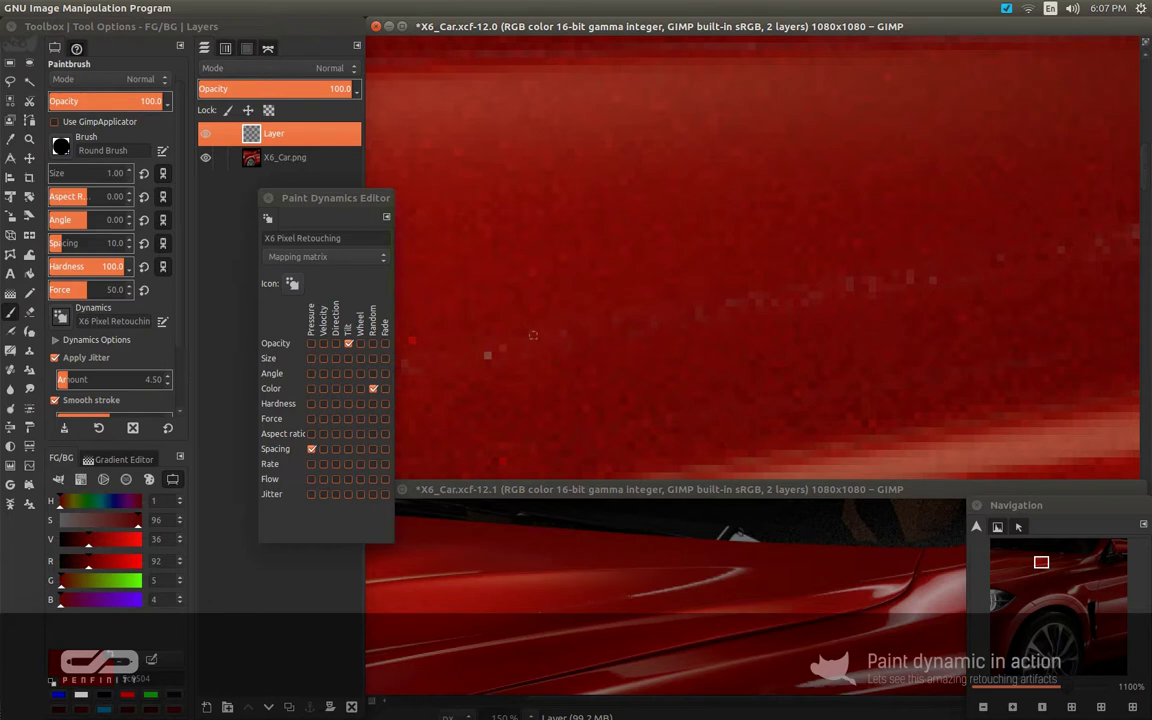
Resample the reds #7b0b07 and #5c0504 around the faint trail and blend its leftover pixels into the surrounding paint
left_click(722, 311, "ctrl")
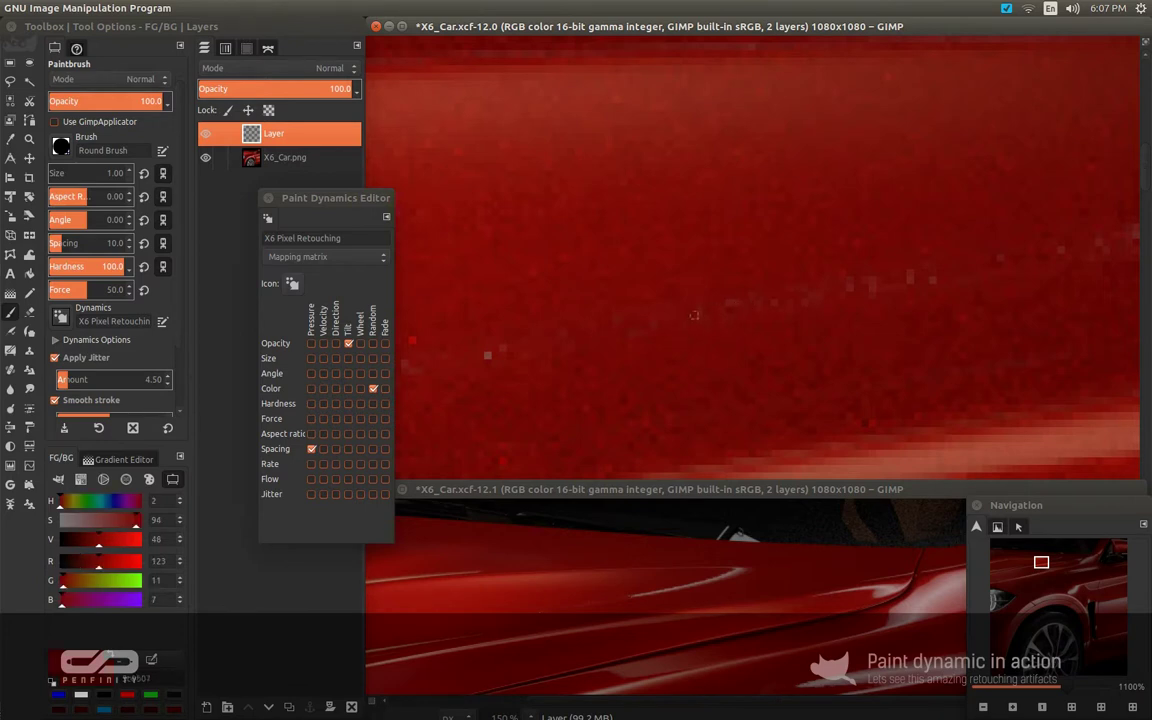
left_click(744, 322, "ctrl")
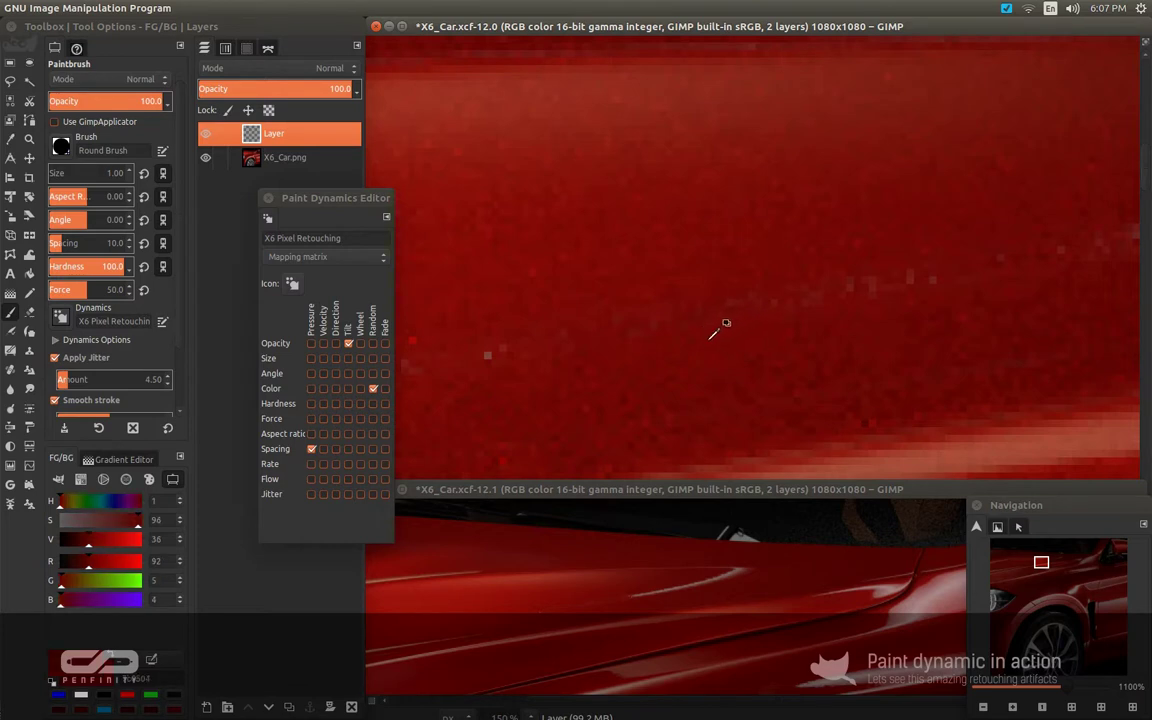
left_click(730, 316, "ctrl")
left_click(644, 294, "ctrl")
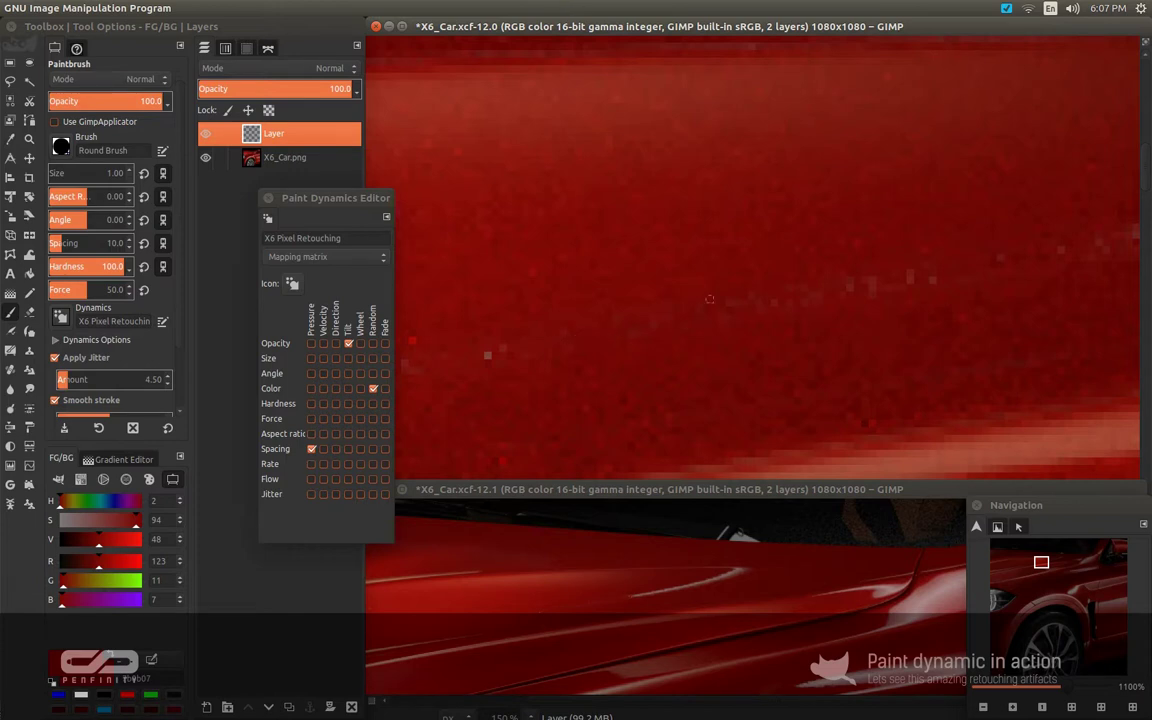
Sample the dark red #6e0805 just below the stray light pixel at the trail's far end and paint that pixel out
left_click_drag(627, 328, 647, 299)
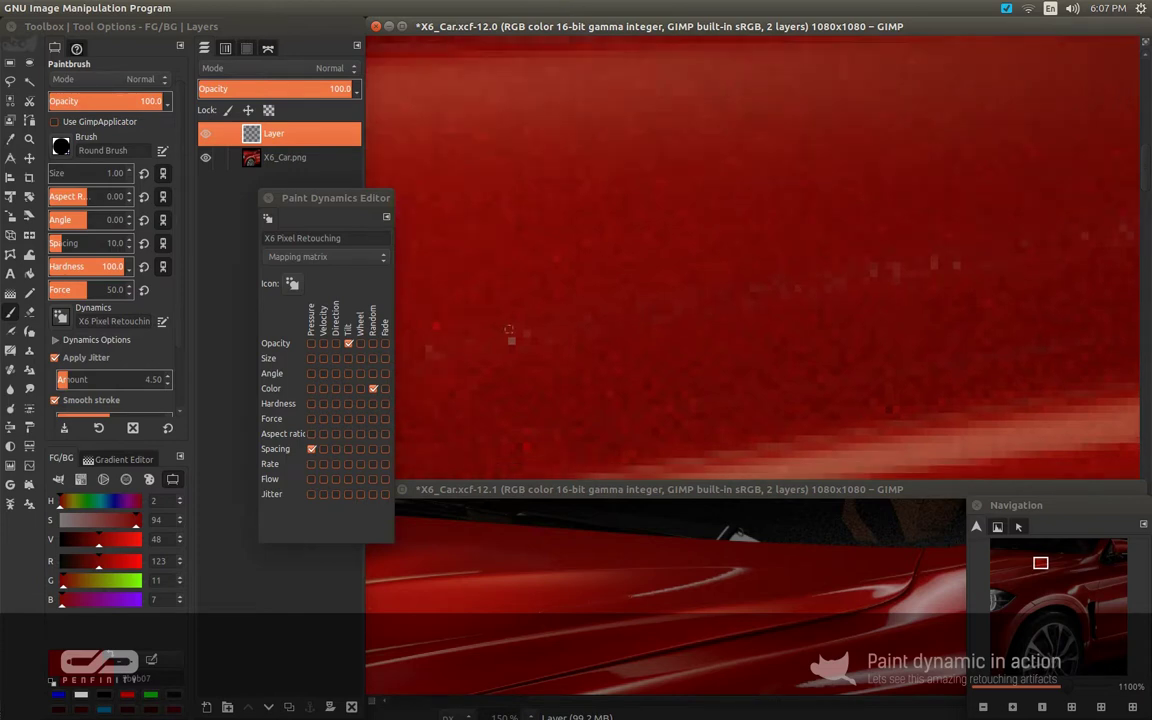
left_click_drag(427, 319, 553, 304)
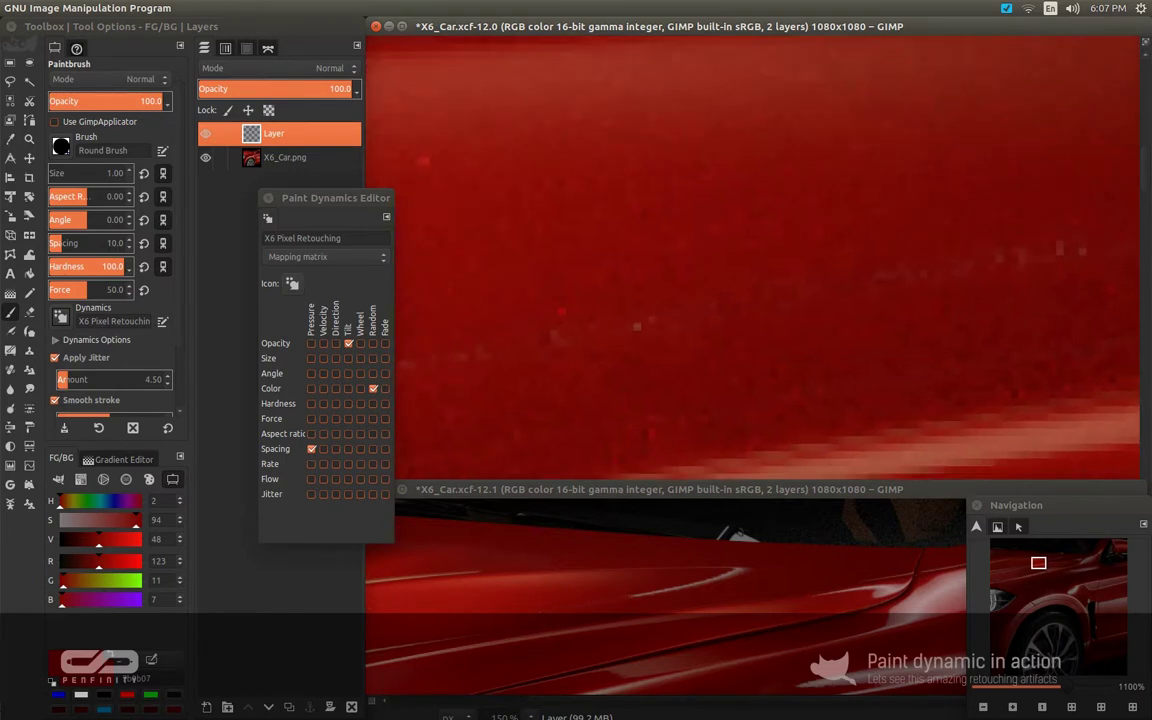
left_click(628, 355, "ctrl")
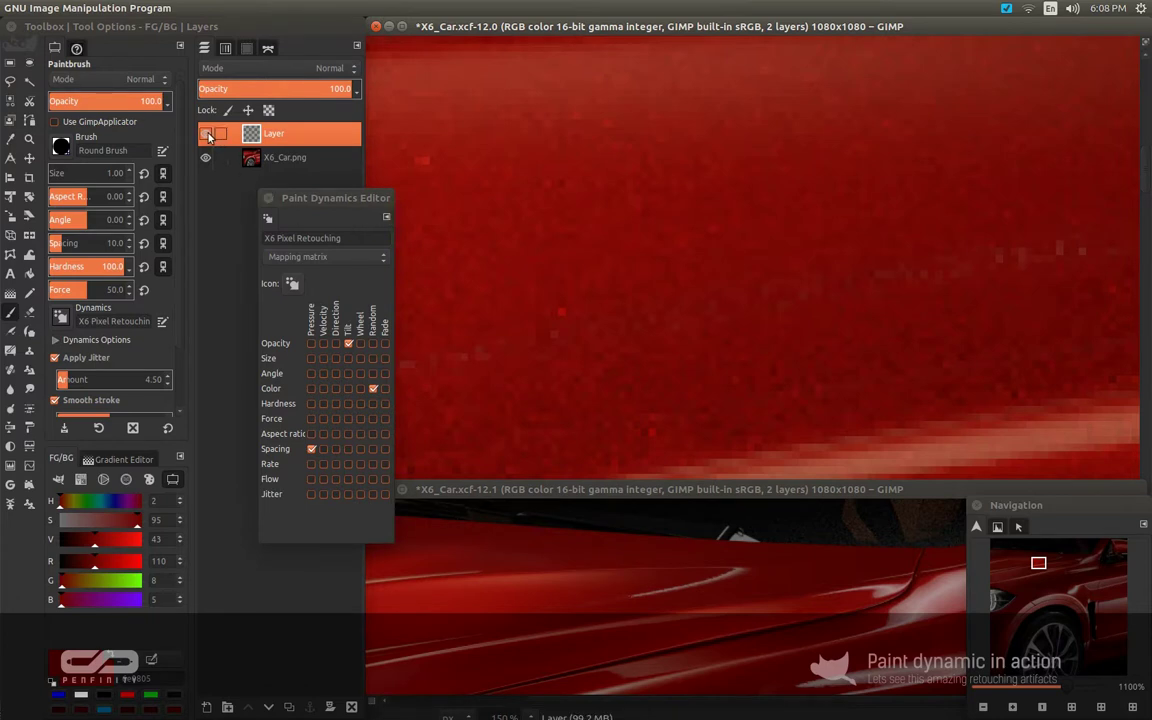
Toggle the visibility of the retouching layer to compare the hood before and after painting
left_click(206, 134)
left_click(206, 134)
left_click(206, 135)
left_click(207, 140)
left_click(207, 140)
left_click(207, 140)
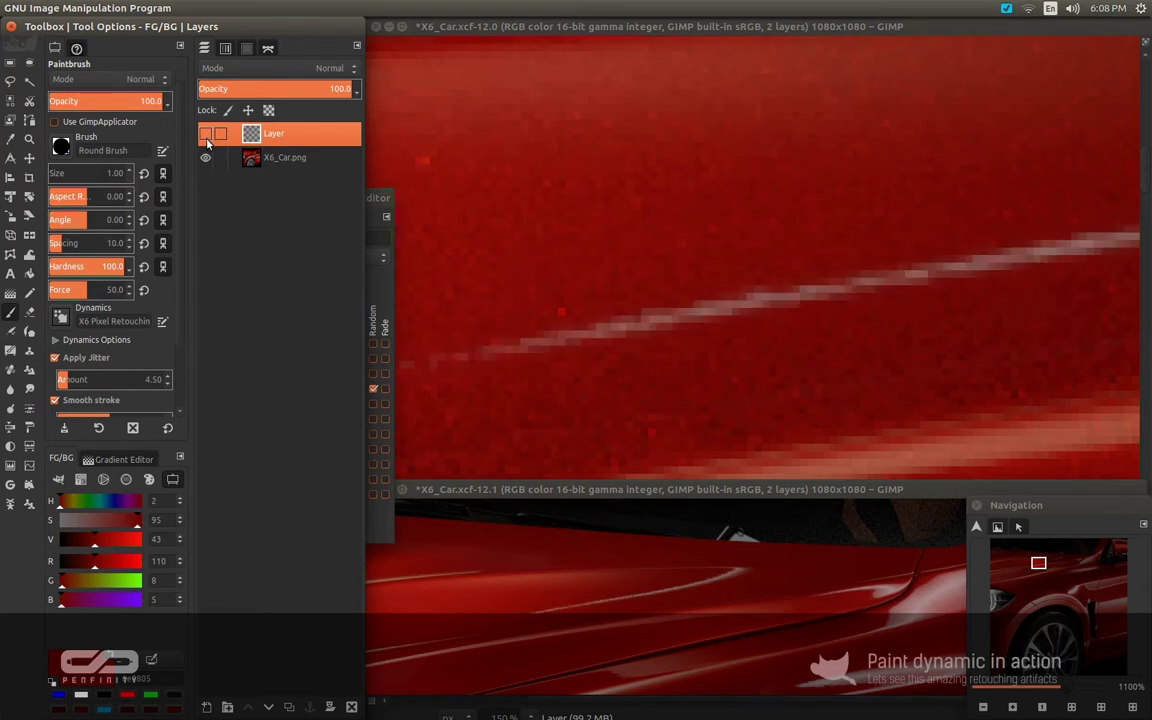
left_click(207, 140)
left_click(207, 140)
left_click(207, 140)
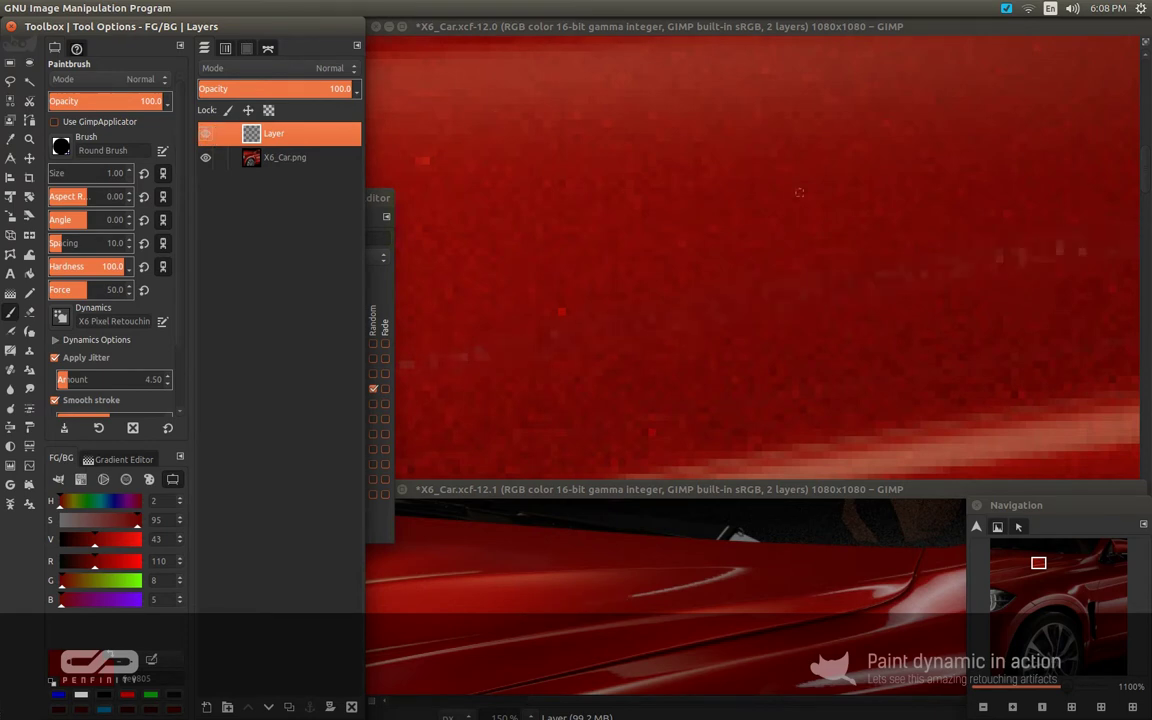
Sample the reds #5d0504 and #690c0b around the thin end of the remaining highlight streak and paint over its light pixels
left_click_drag(815, 275, 491, 330)
left_click_drag(760, 343, 540, 410)
left_click_drag(713, 349, 661, 362)
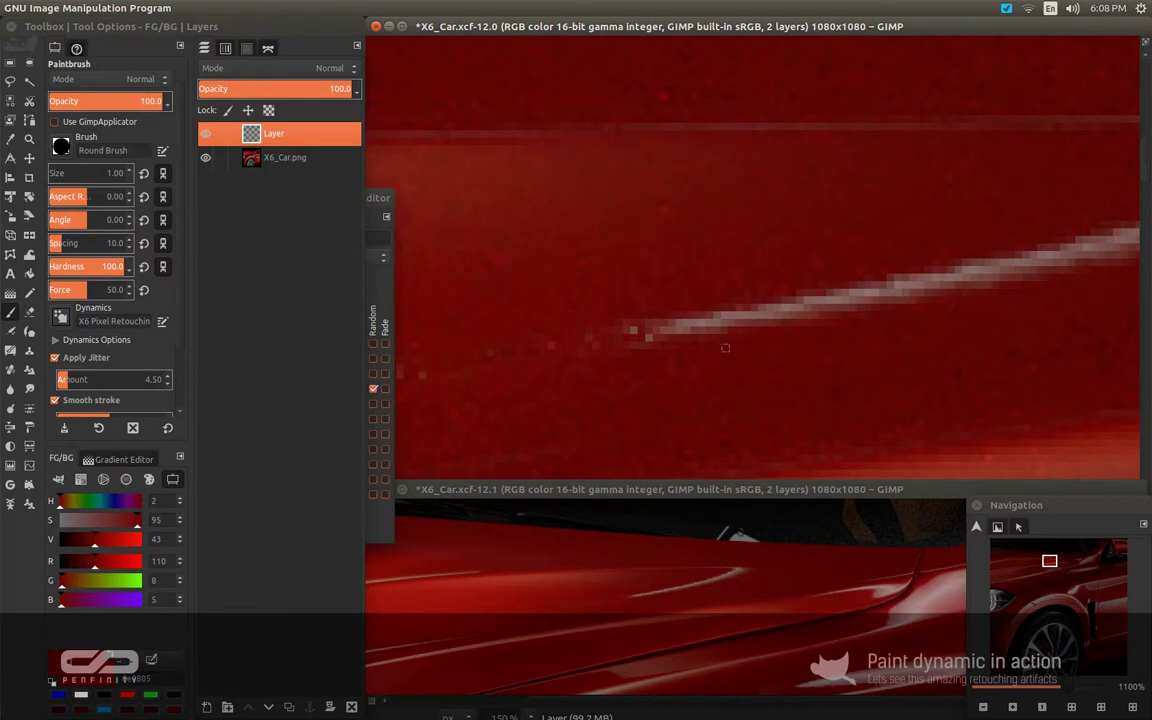
left_click(746, 332, "ctrl")
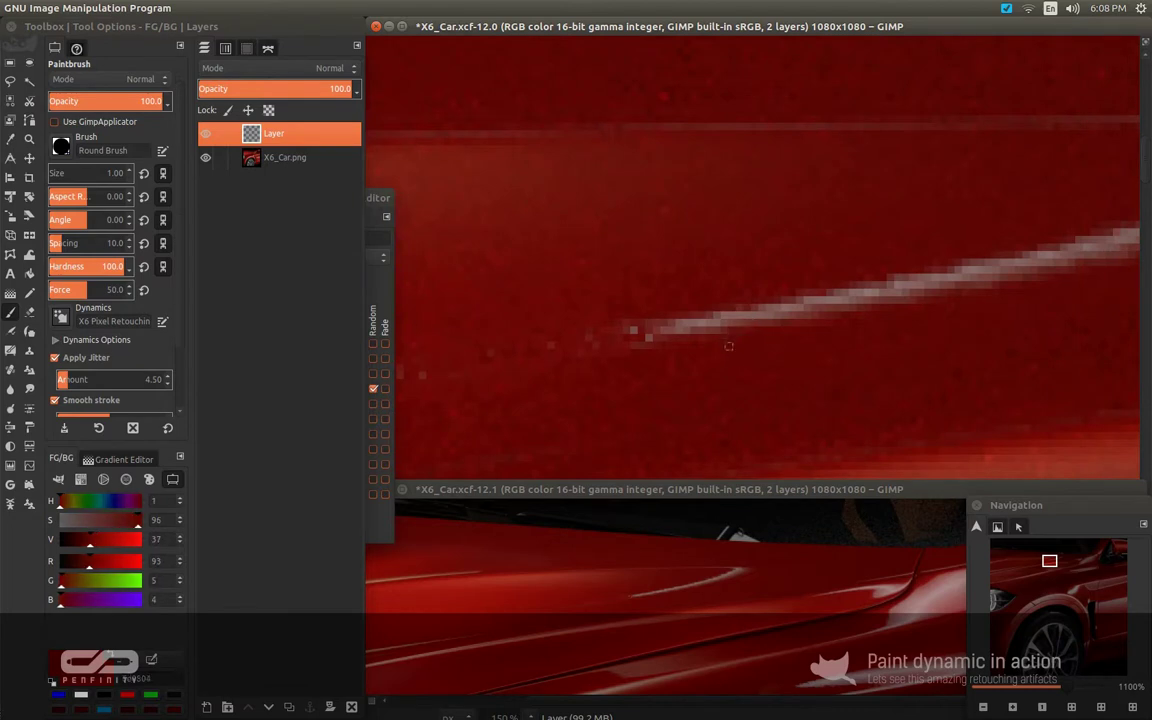
left_click(750, 320, "ctrl")
left_click(754, 292, "ctrl")
mouse_move(772, 317)
left_mouse_down()
mouse_move(656, 332)
mouse_move(850, 297)
mouse_move(645, 336)
mouse_move(766, 311)
mouse_move(654, 333)
left_mouse_up()
mouse_move(752, 263)
left_mouse_down()
mouse_move(832, 250)
mouse_move(730, 270)
mouse_move(793, 262)
left_mouse_up()
left_click_drag(800, 305, 730, 321)
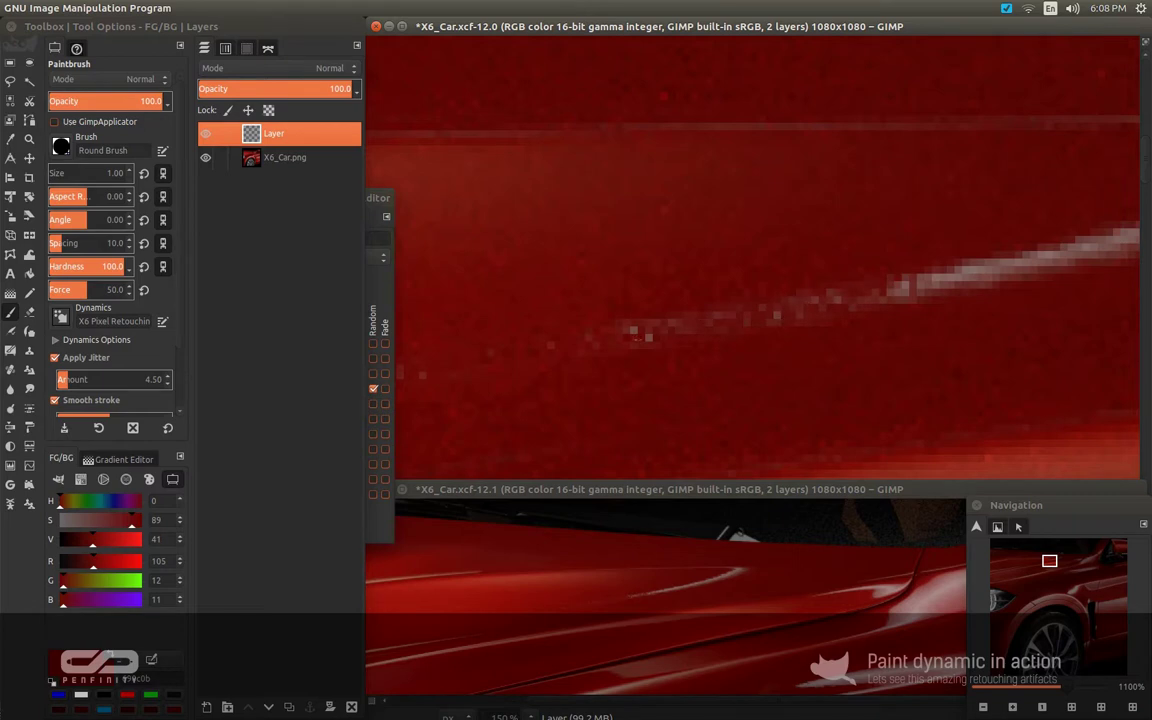
Continue painting #690c0b over the next stretch of the highlight streak, just beyond the already broken-up pixels
left_click_drag(758, 297, 566, 322)
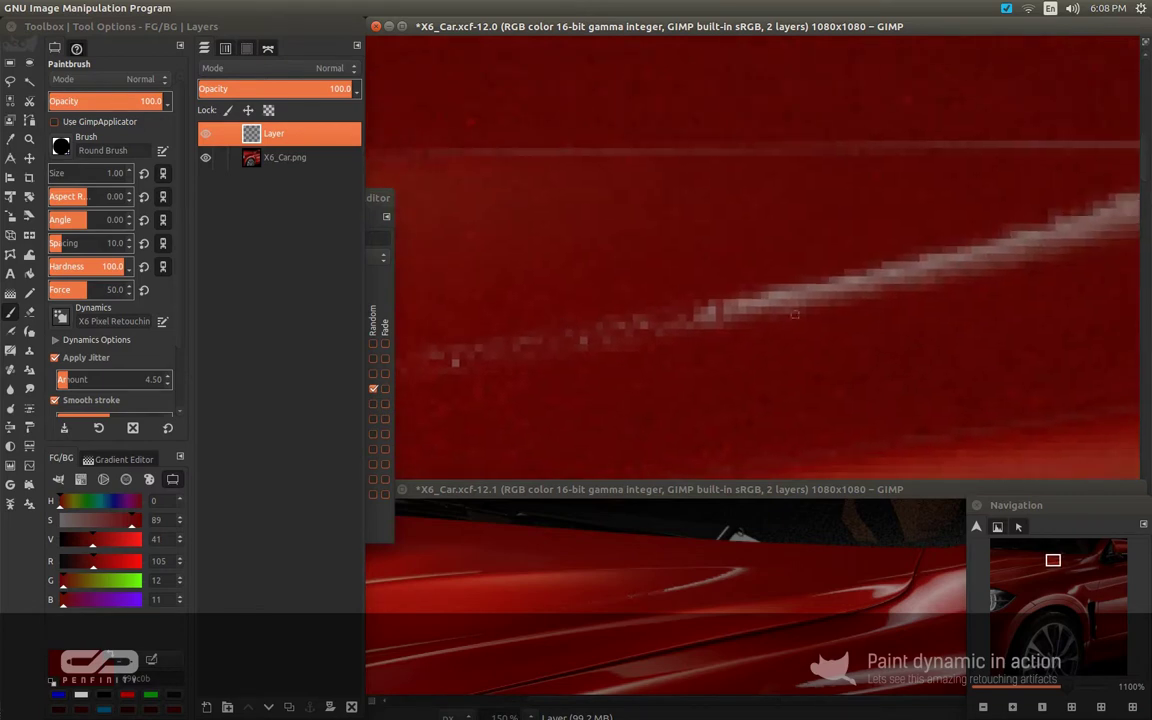
left_click_drag(795, 314, 749, 311)
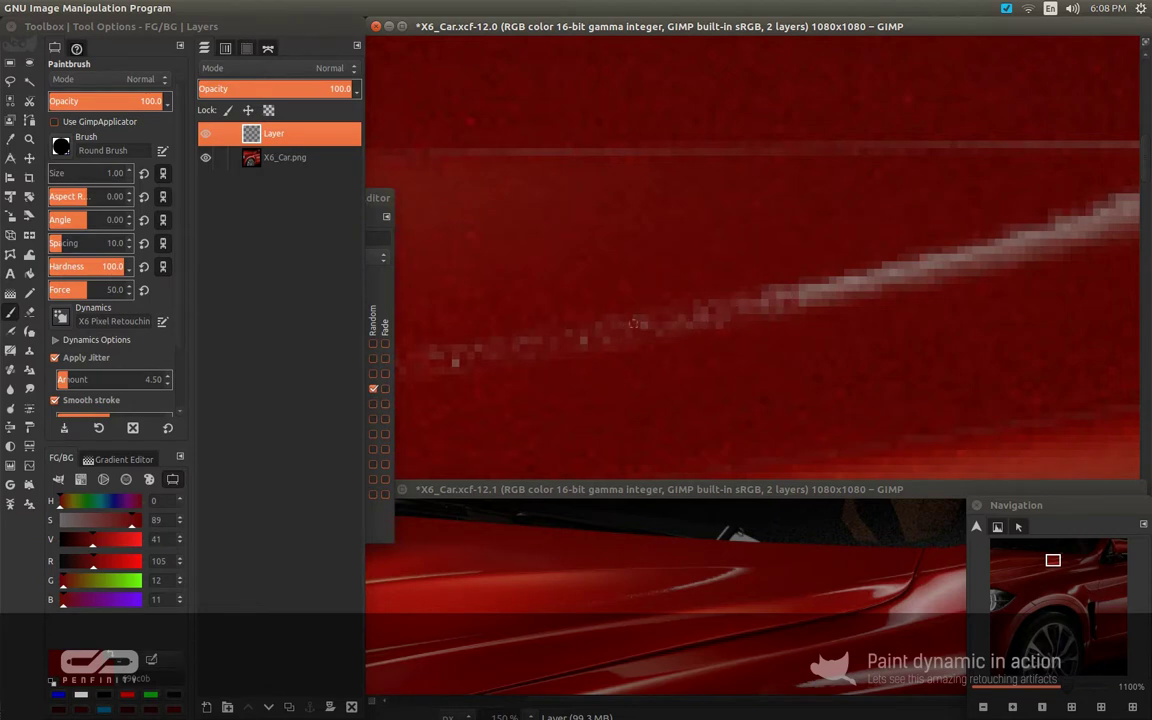
scroll(640, 321, "left", 1)
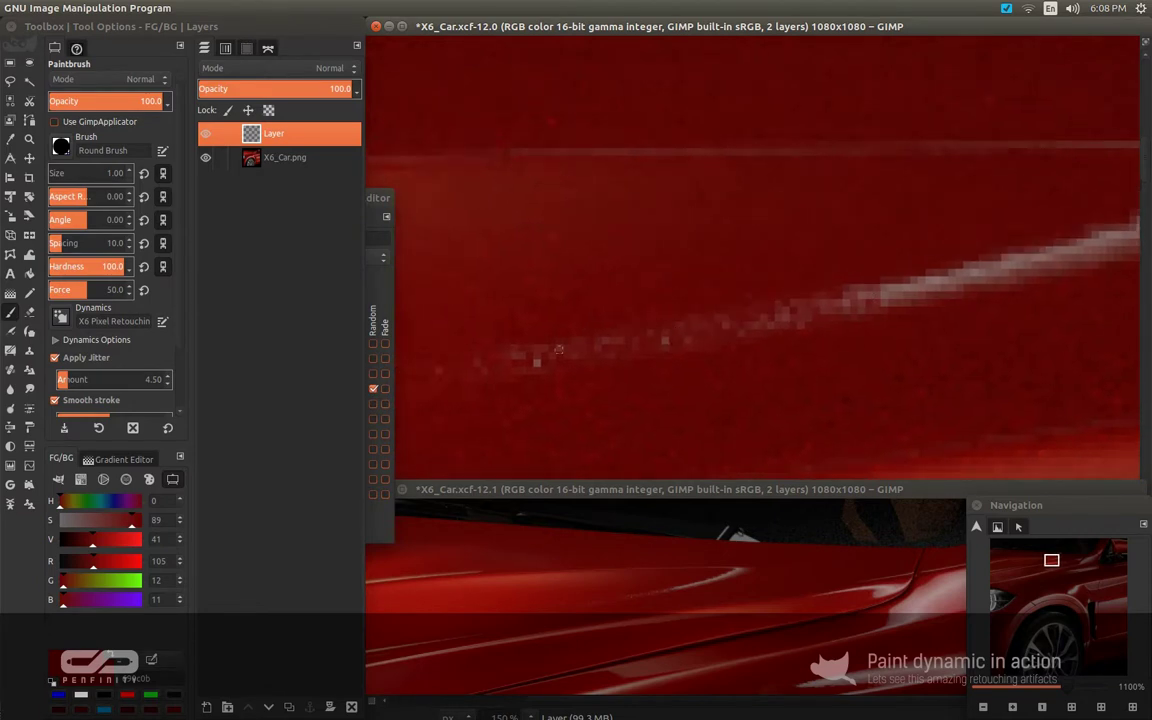
left_click_drag(856, 332, 725, 344)
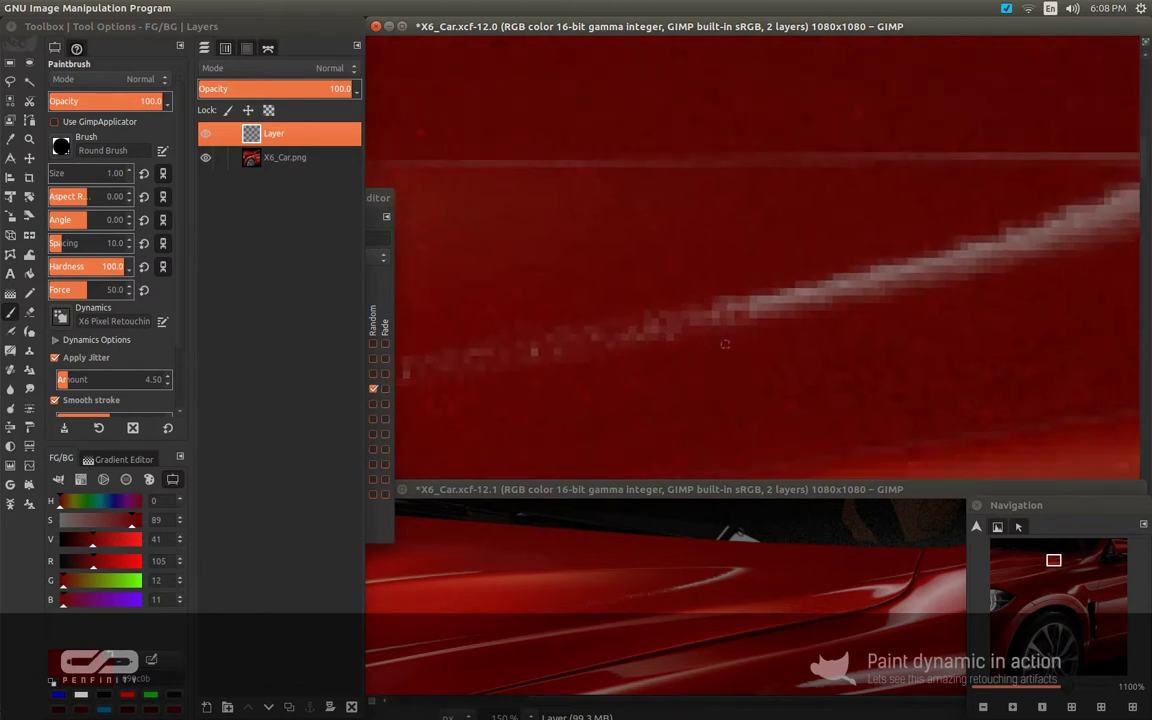
Sample the reds #590504 and #640706 beside the streak and paint over the pixels where its solid part begins
left_click(788, 325, "ctrl")
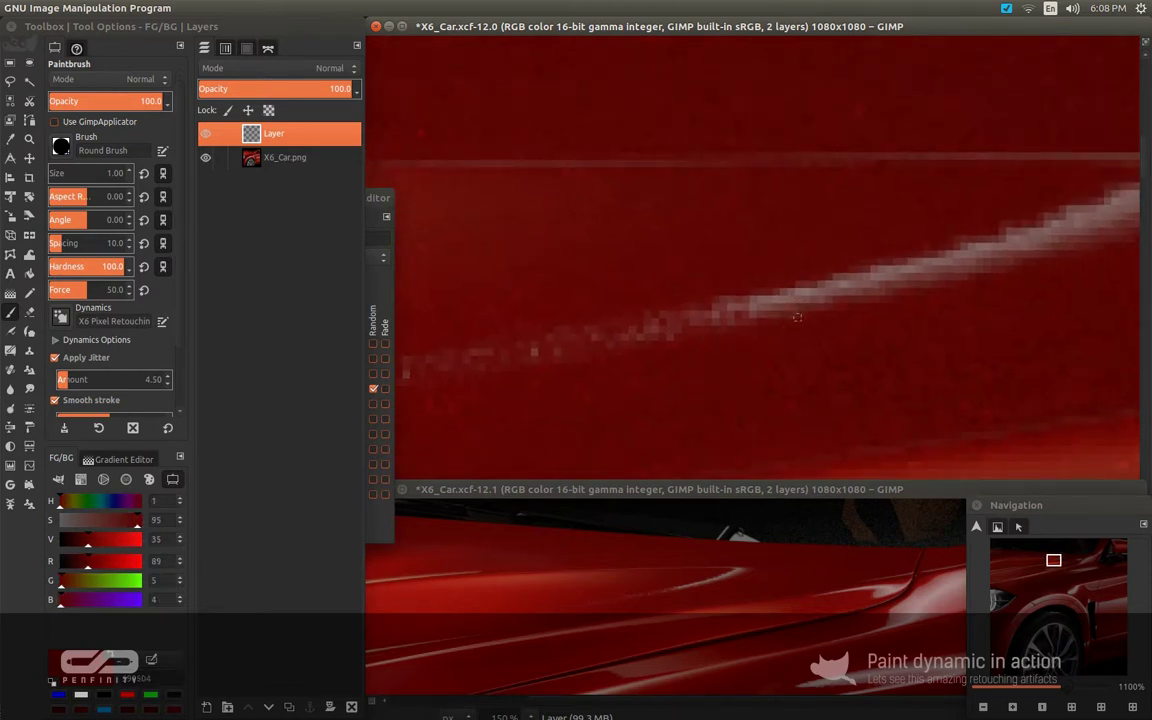
left_click(803, 310, "ctrl")
left_click(790, 262, "ctrl")
mouse_move(747, 313)
left_mouse_down()
mouse_move(706, 317)
mouse_move(745, 309)
left_mouse_up()
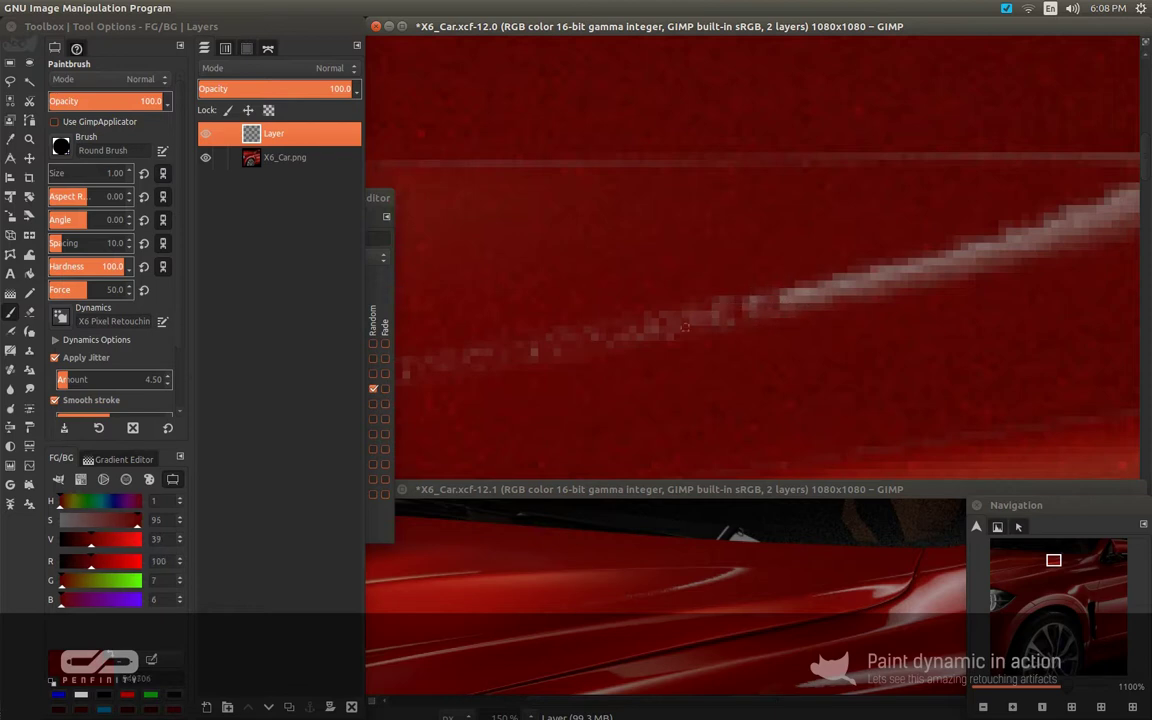
Paint #640706 along the brighter middle part of the streak toward its wide tip
left_click_drag(798, 202, 702, 232)
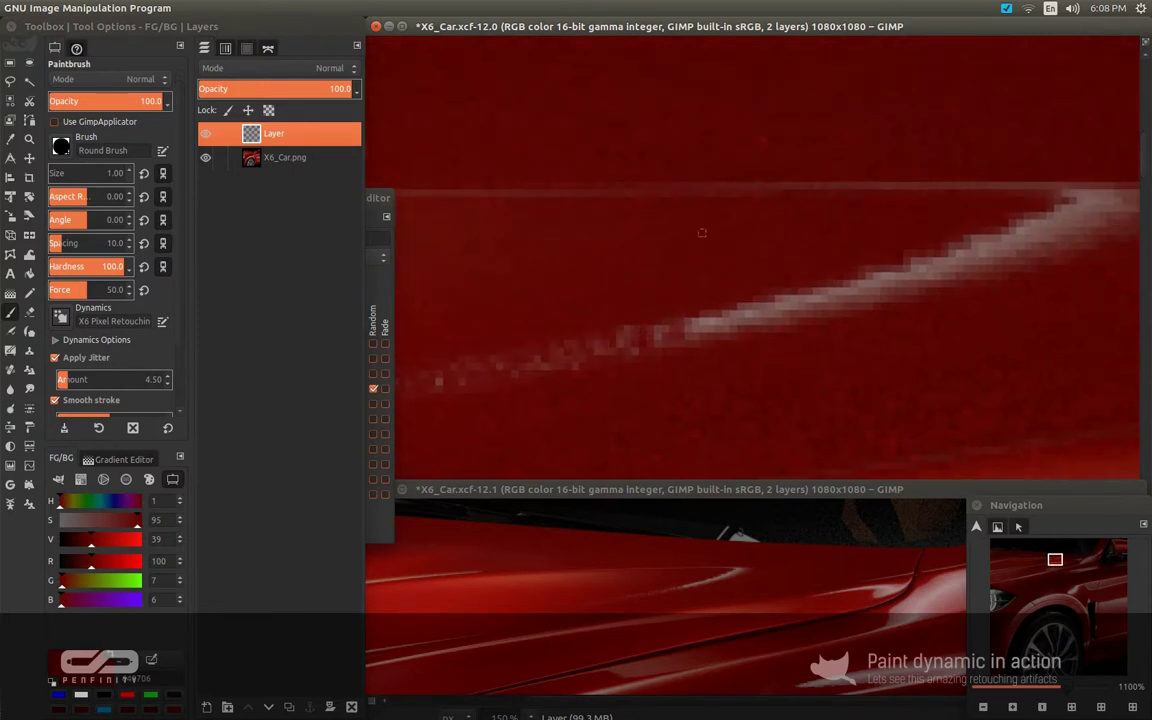
mouse_move(640, 340)
left_mouse_down()
mouse_move(660, 338)
mouse_move(630, 340)
mouse_move(778, 317)
mouse_move(615, 343)
mouse_move(700, 322)
left_mouse_up()
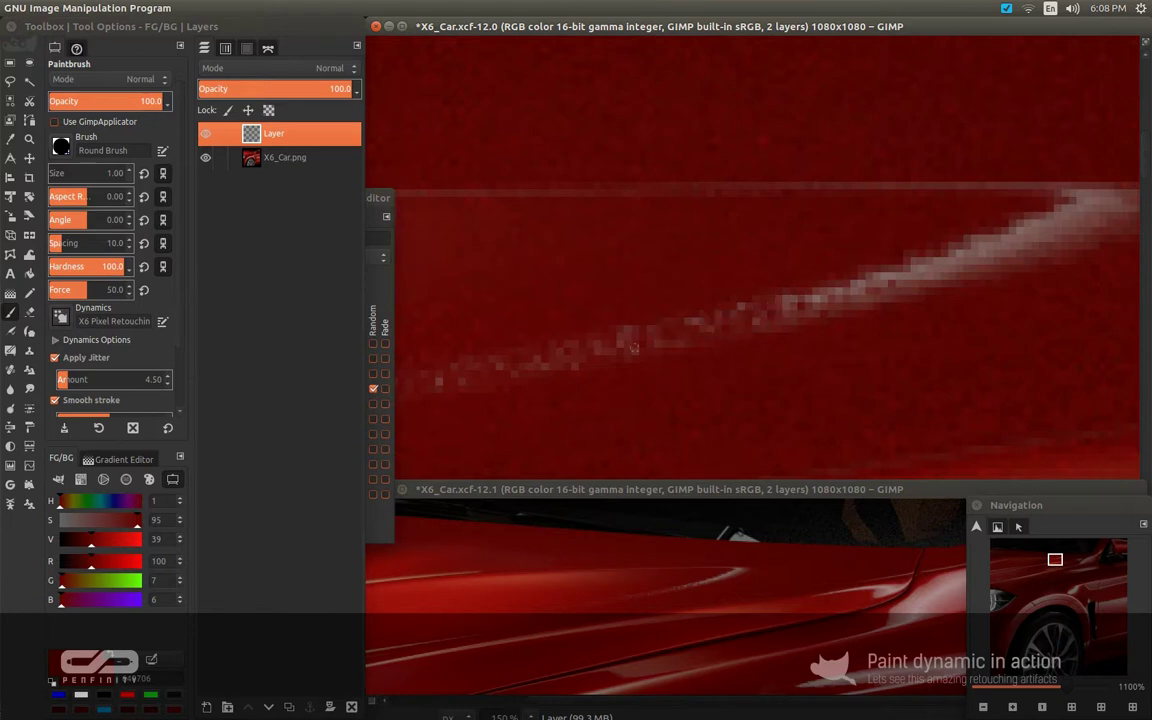
mouse_move(640, 344)
left_mouse_down()
mouse_move(825, 294)
mouse_move(818, 306)
mouse_move(966, 253)
mouse_move(854, 291)
mouse_move(910, 270)
mouse_move(740, 308)
left_mouse_up()
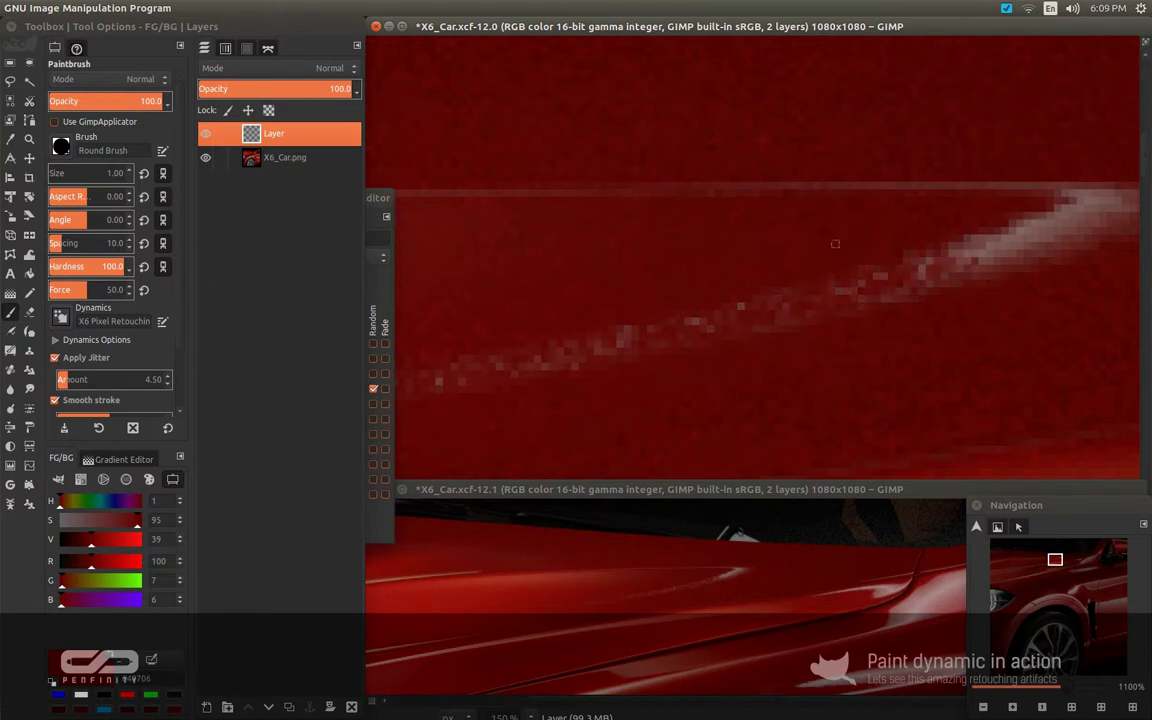
left_click_drag(835, 244, 824, 238)
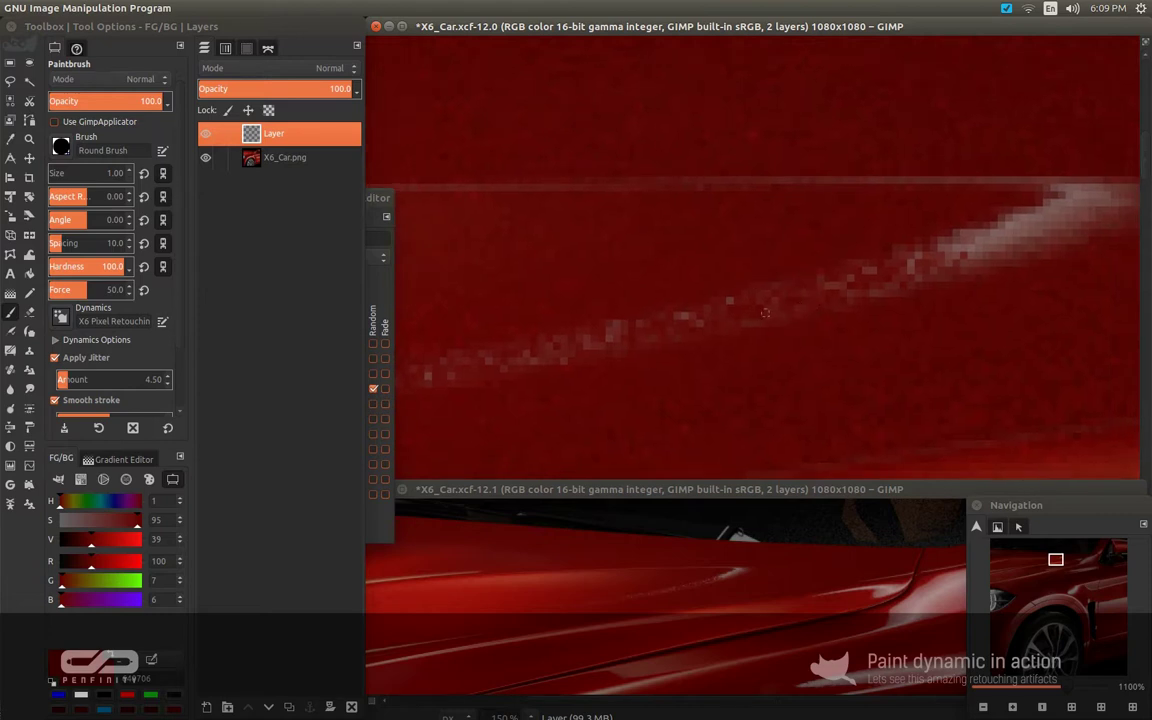
Sample the darker red #550504 near the streak and paint over its speckled trail and the solid part leading to the tip
left_click(792, 319, "ctrl")
left_click(783, 272, "ctrl")
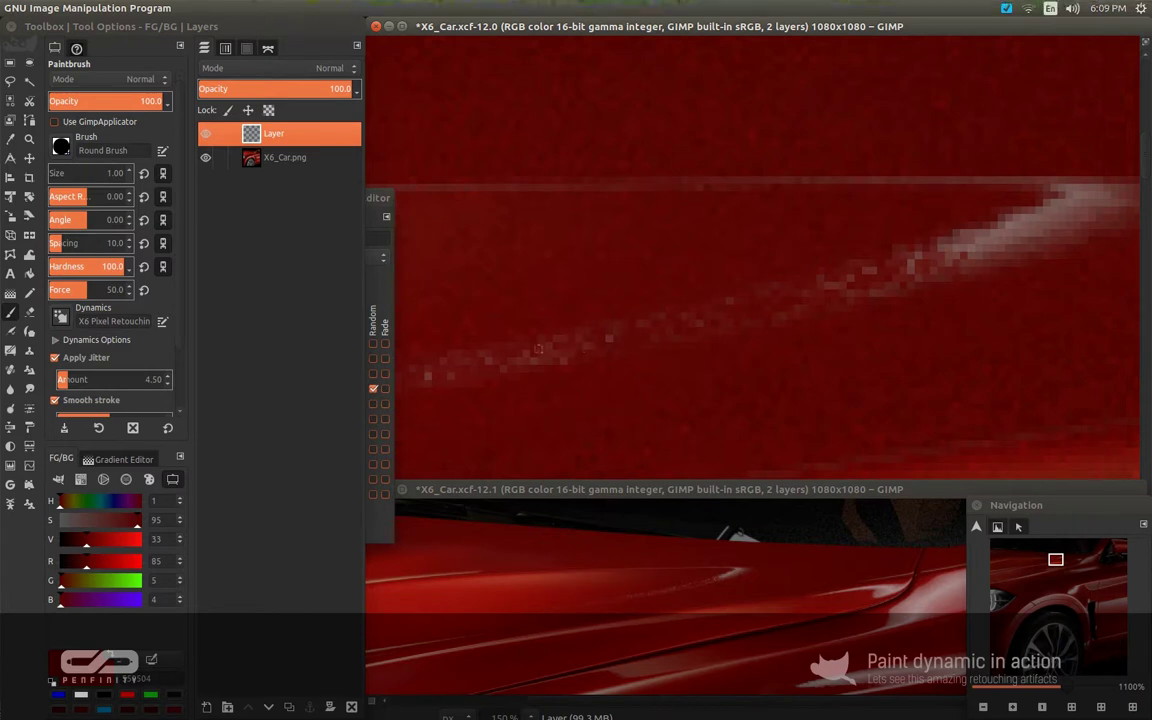
mouse_move(975, 275)
left_mouse_down()
mouse_move(1017, 228)
mouse_move(937, 254)
mouse_move(1050, 211)
mouse_move(905, 288)
mouse_move(1011, 242)
mouse_move(909, 270)
mouse_move(994, 235)
mouse_move(921, 261)
left_mouse_up()
left_click_drag(840, 296, 1034, 240)
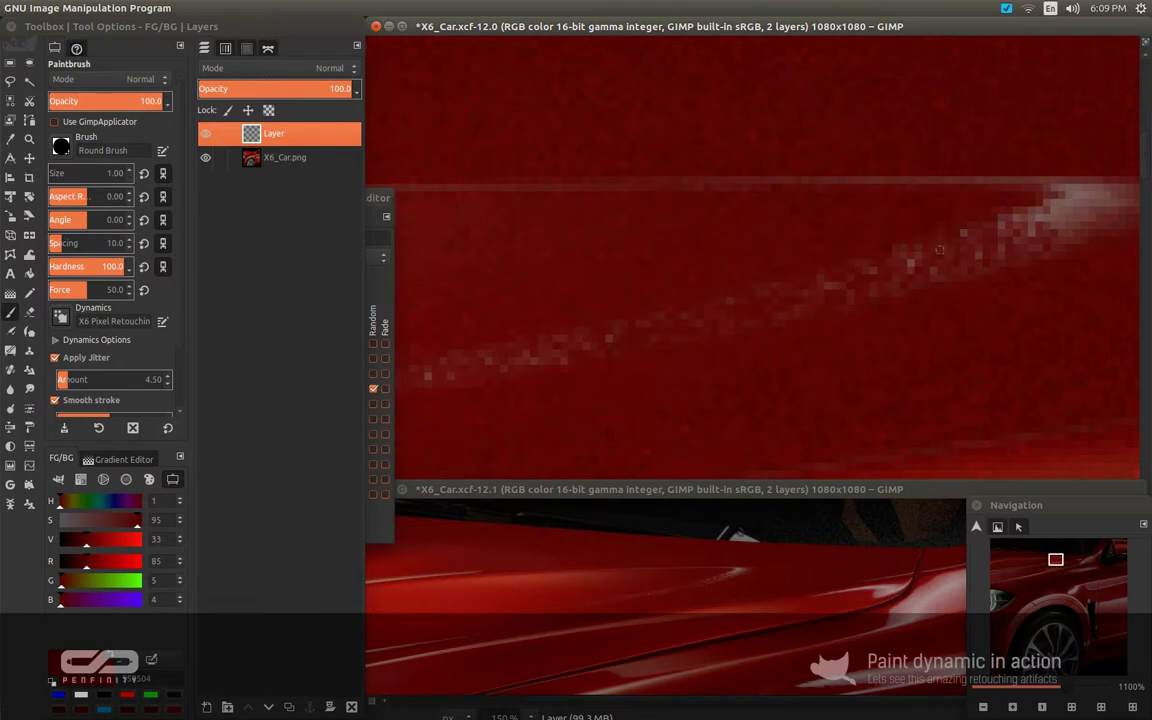
Sample the red #640706 and paint over the bright wide tip of the highlight streak
mouse_move(862, 229)
left_mouse_down()
mouse_move(830, 252)
mouse_move(851, 241)
mouse_move(737, 266)
left_mouse_up()
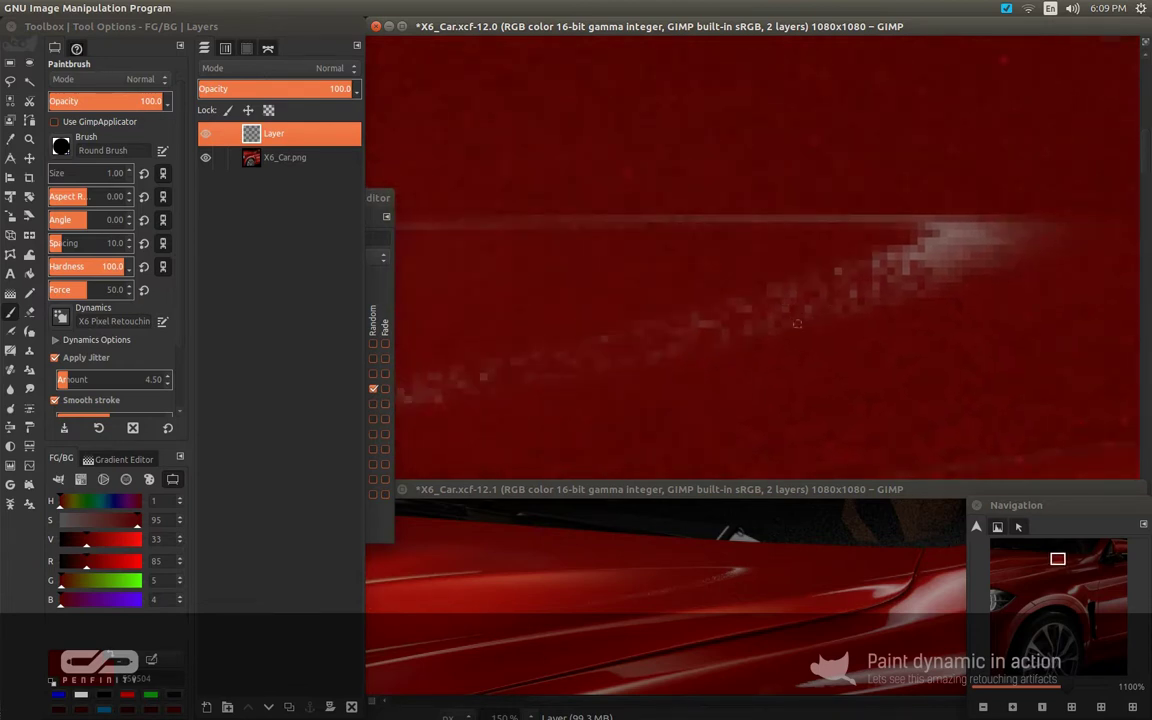
mouse_move(954, 266)
left_mouse_down()
mouse_move(900, 268)
mouse_move(932, 254)
mouse_move(900, 291)
mouse_move(823, 305)
left_mouse_up()
scroll(800, 300, "down", 2)
scroll(800, 300, "left", 2)
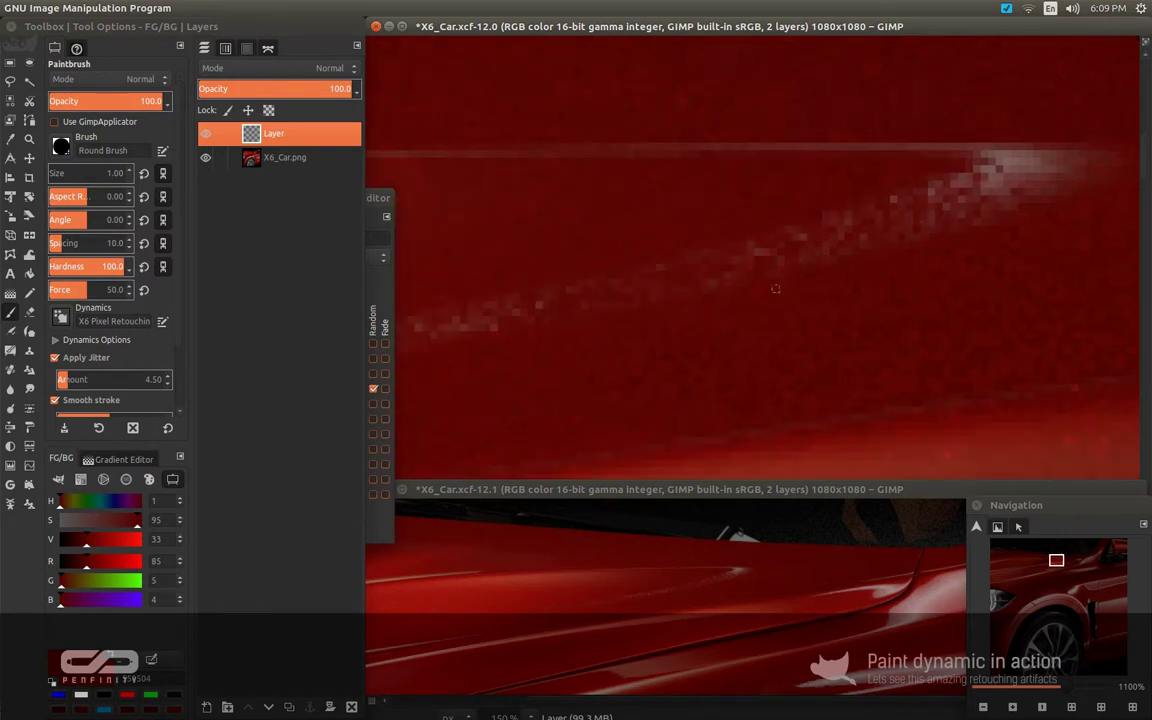
scroll(845, 240, "up", 2)
scroll(906, 175, "right", 3)
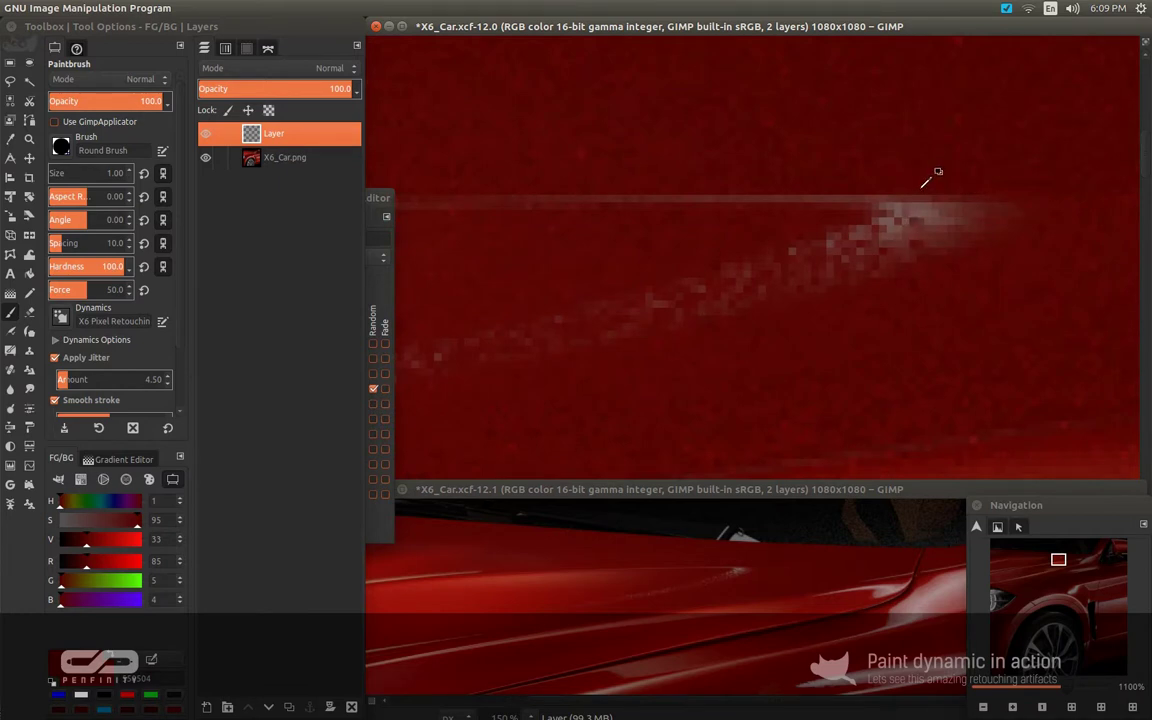
left_click(937, 231, "ctrl")
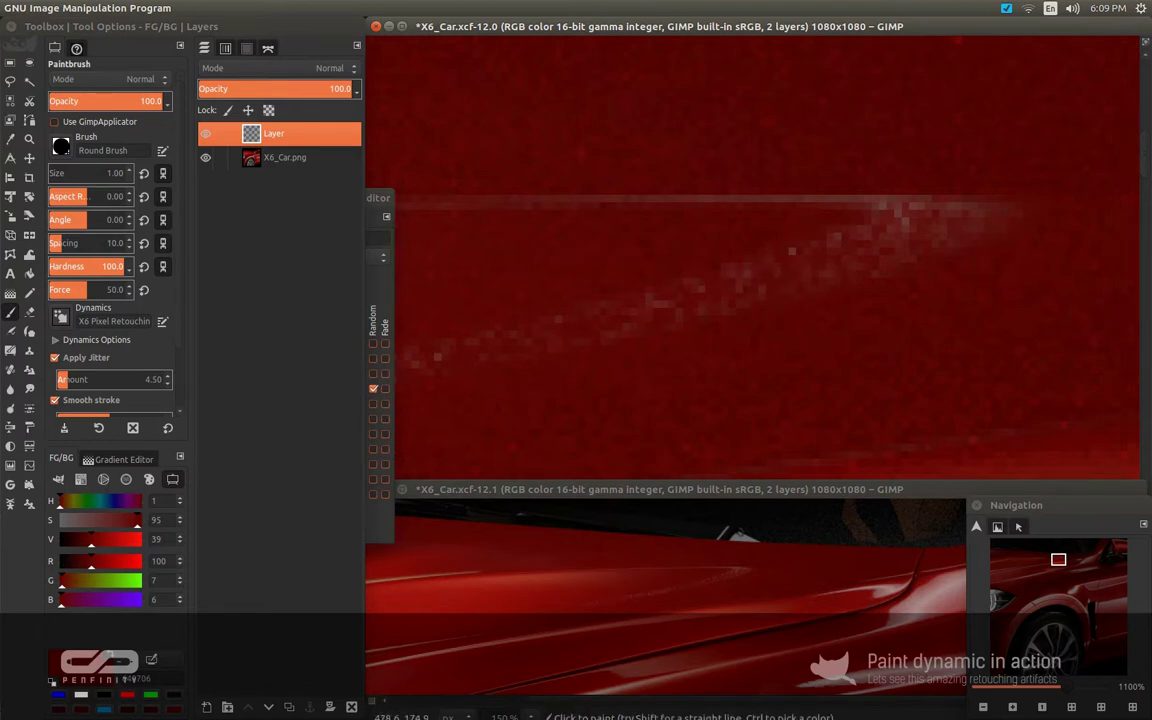
Toggle the retouching layer's visibility to compare the original streak with the painted result along the hood
left_click_drag(667, 388, 861, 330)
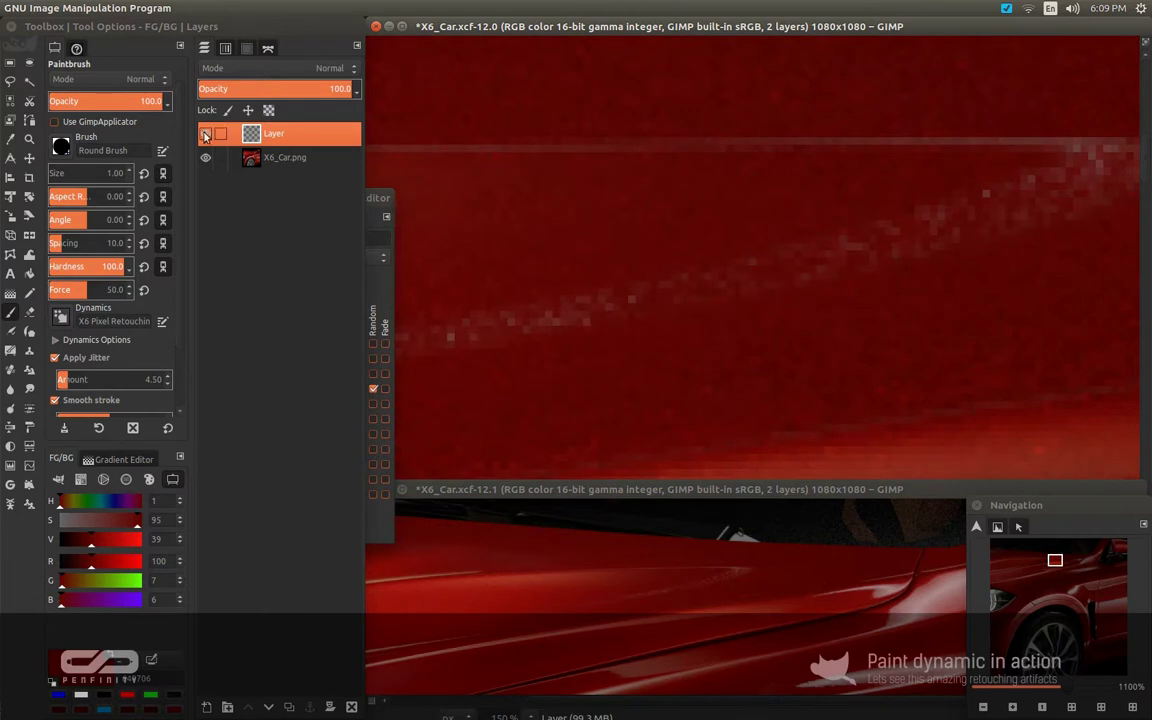
left_click(206, 136)
left_click(207, 137)
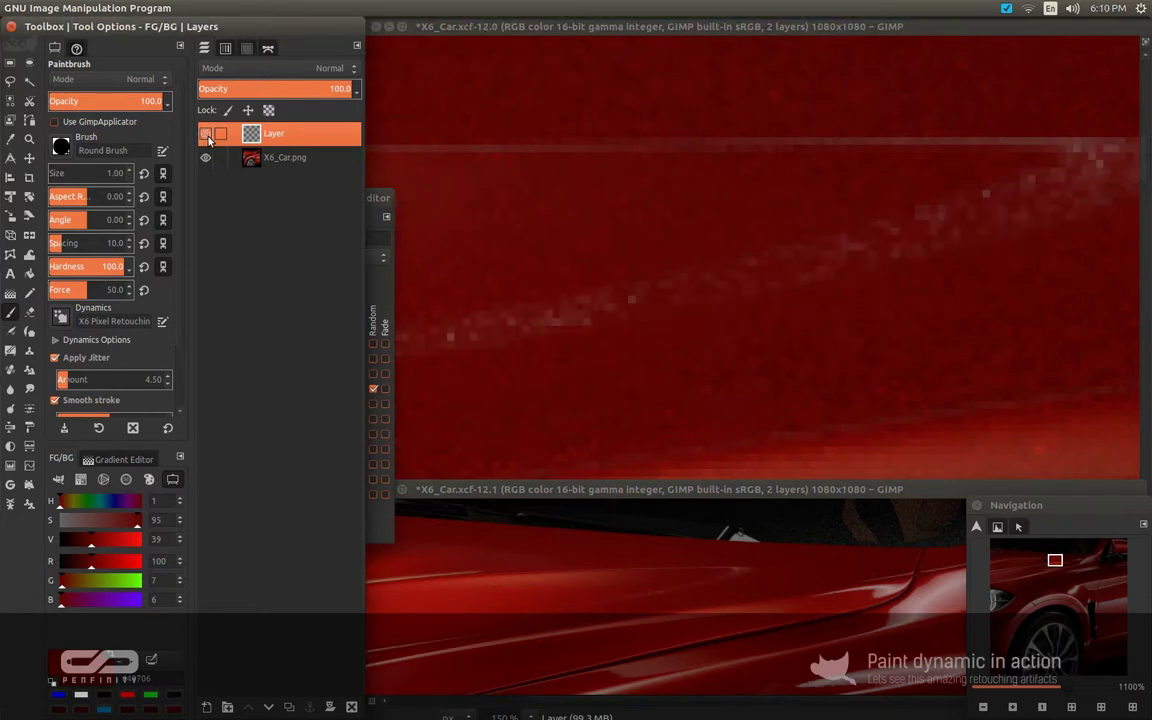
left_click(207, 137)
left_click(207, 137)
left_click(208, 138)
left_click(209, 139)
left_click(210, 140)
left_click(210, 140)
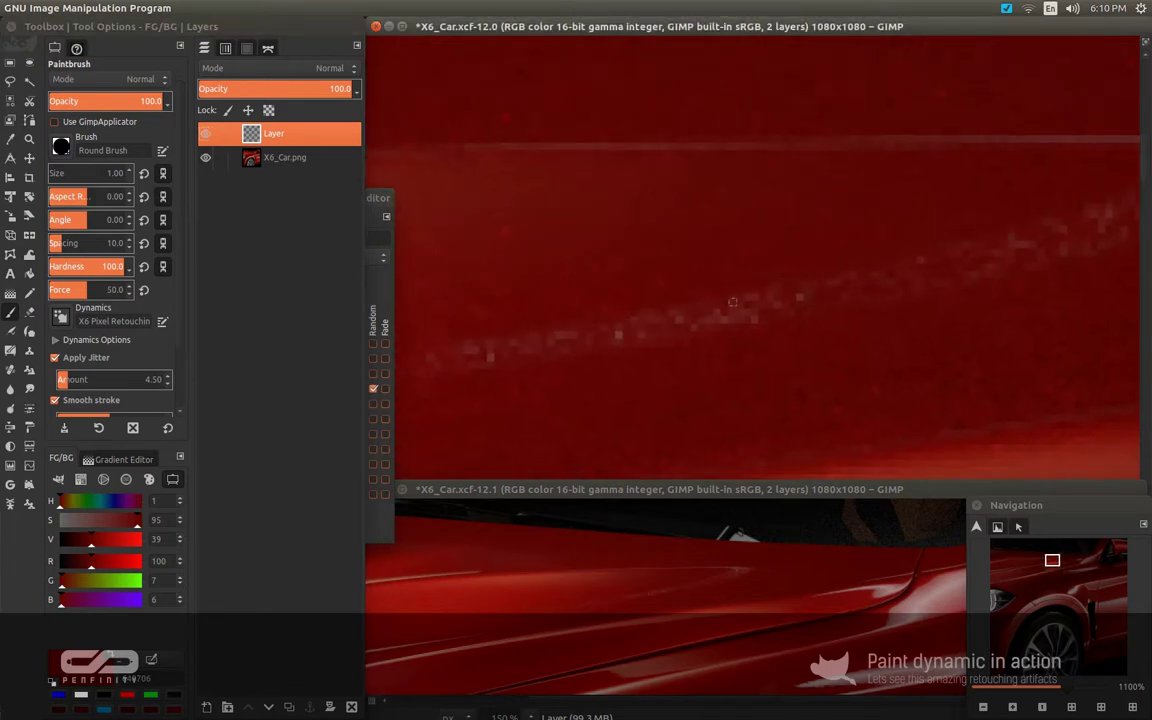
left_click_drag(720, 317, 736, 303)
left_click_drag(613, 279, 612, 276)
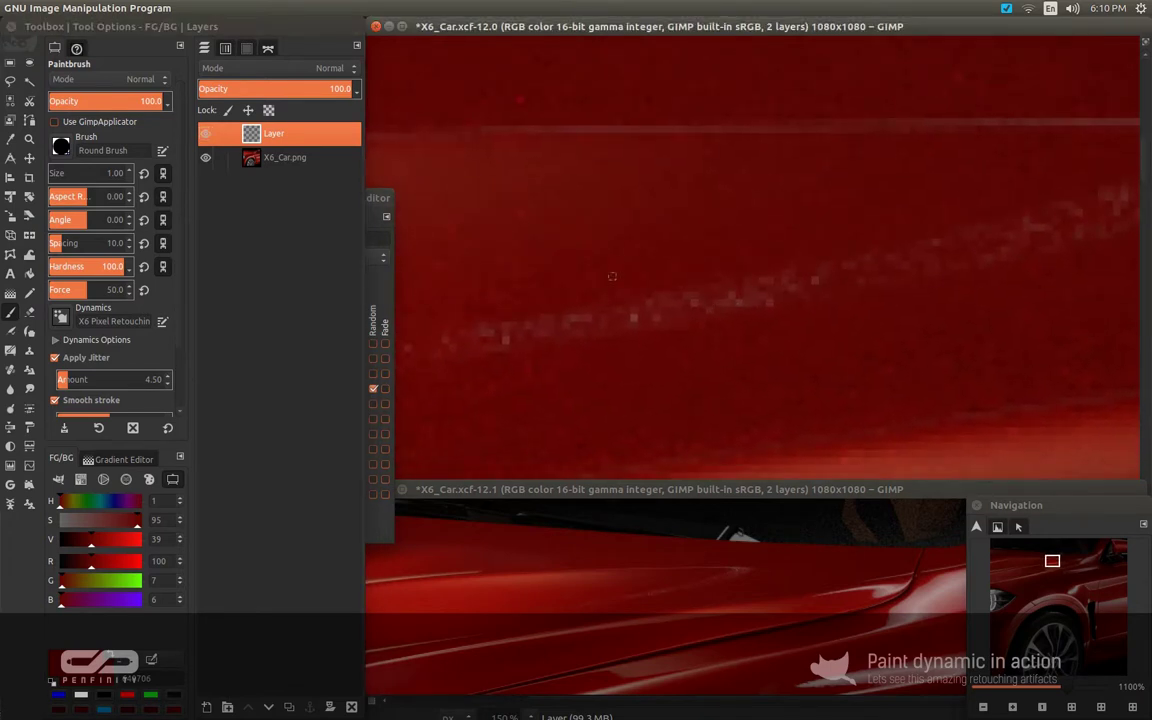
Add a new layer directly above X6_Car.png and fill it with white using Bucket Fill
left_click(279, 160)
key("ctrl+shift+n")
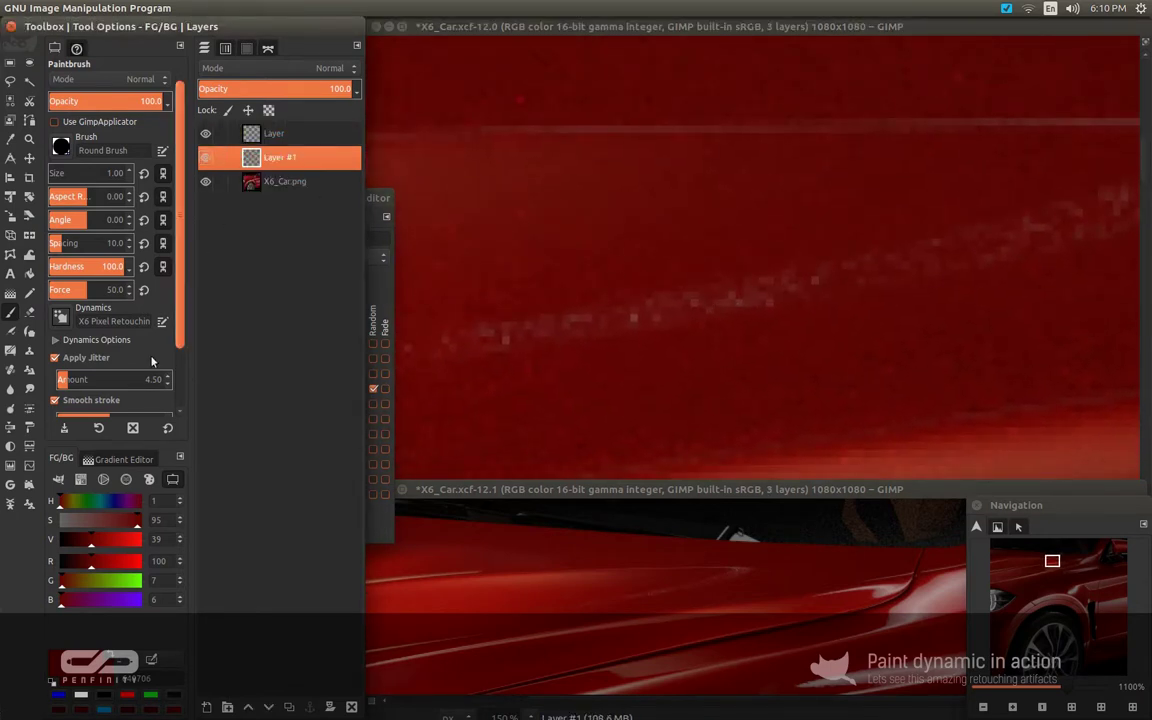
left_click(52, 684)
key("x")
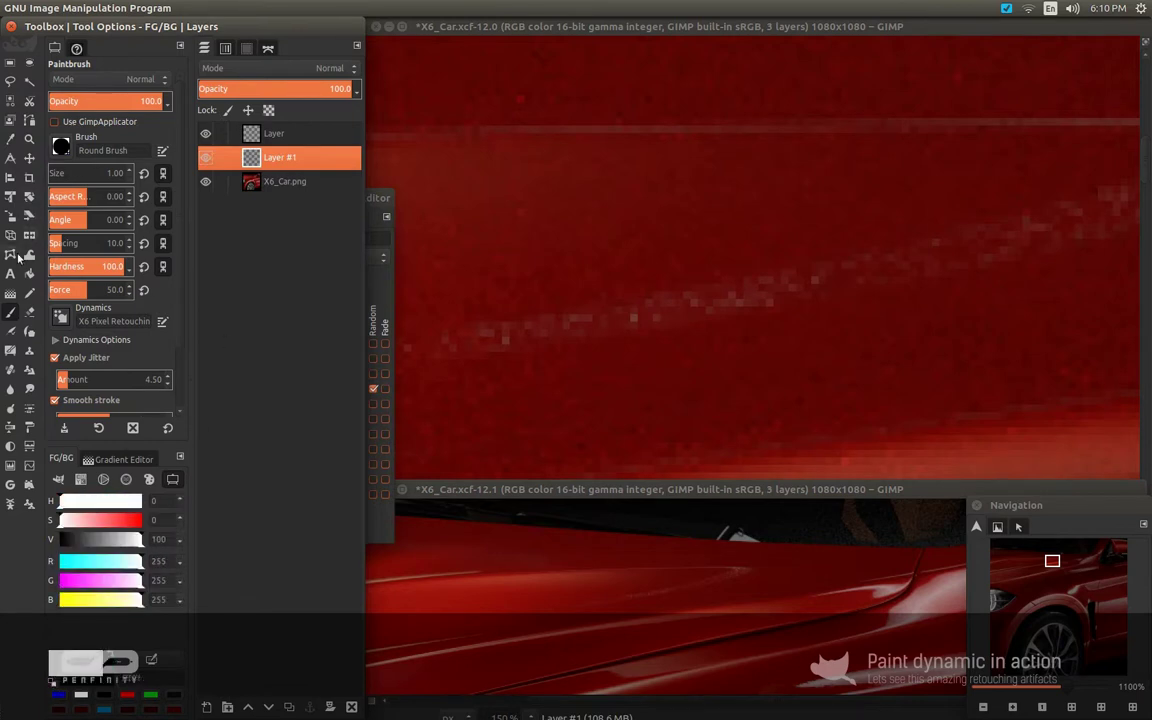
left_click(29, 273)
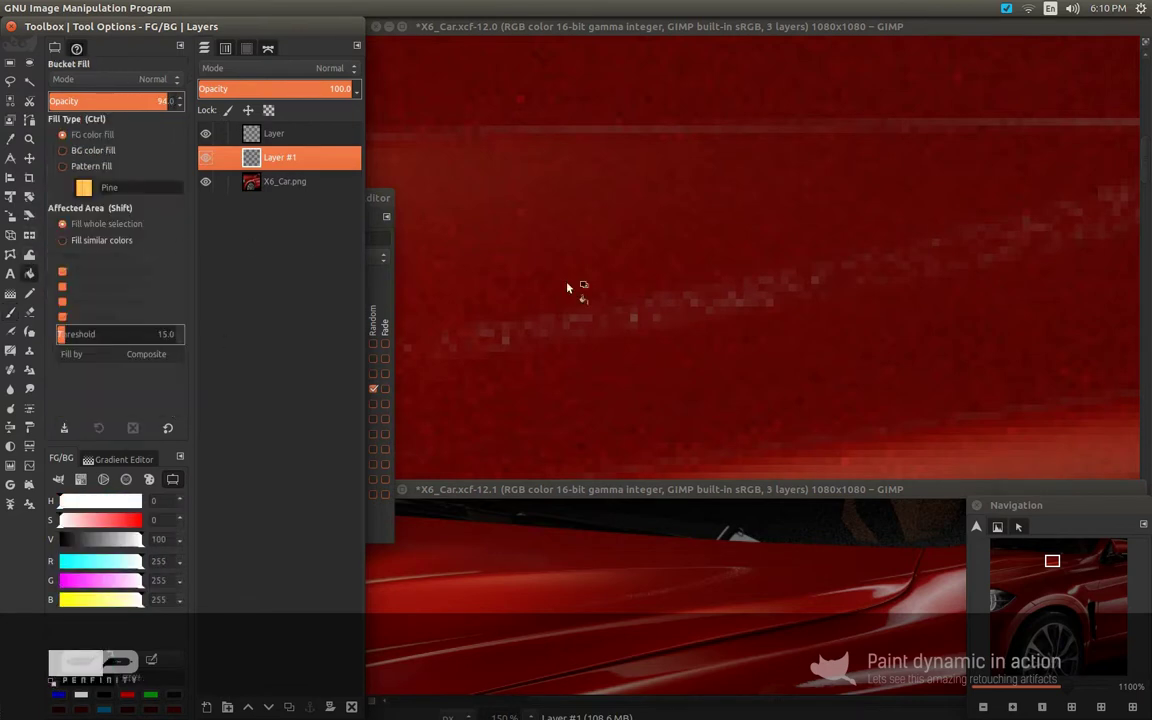
left_click(690, 327)
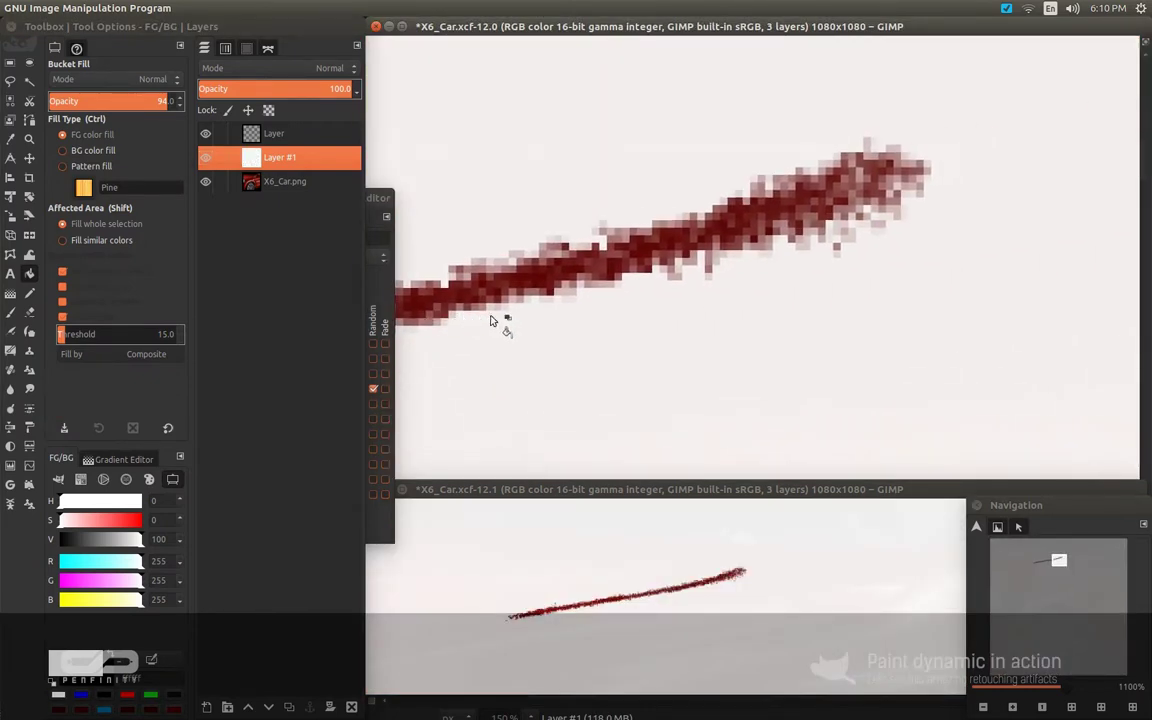
Inspect the retouching strokes along their length against the white fill, and hide the white layer
left_click_drag(514, 314, 753, 306)
mouse_move(602, 337)
left_mouse_down()
mouse_move(813, 283)
mouse_move(580, 331)
left_mouse_up()
left_click_drag(688, 299, 816, 273)
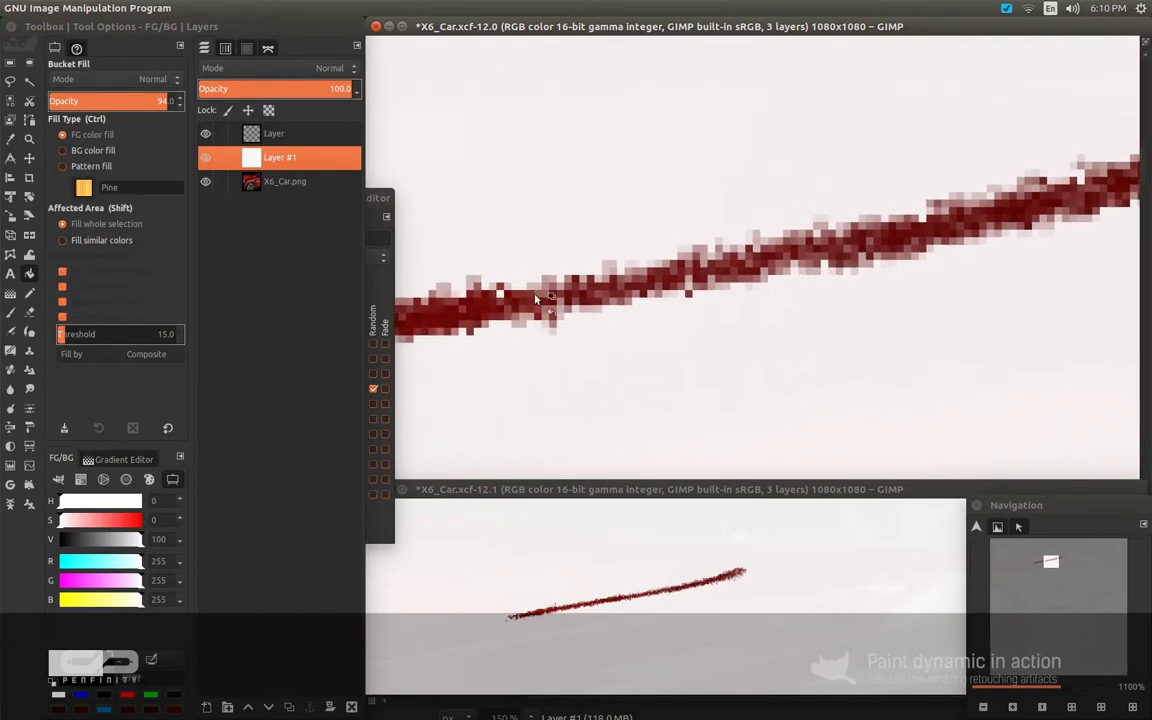
mouse_move(501, 311)
left_mouse_down()
mouse_move(706, 286)
mouse_move(594, 322)
left_mouse_up()
left_click_drag(708, 291, 577, 319)
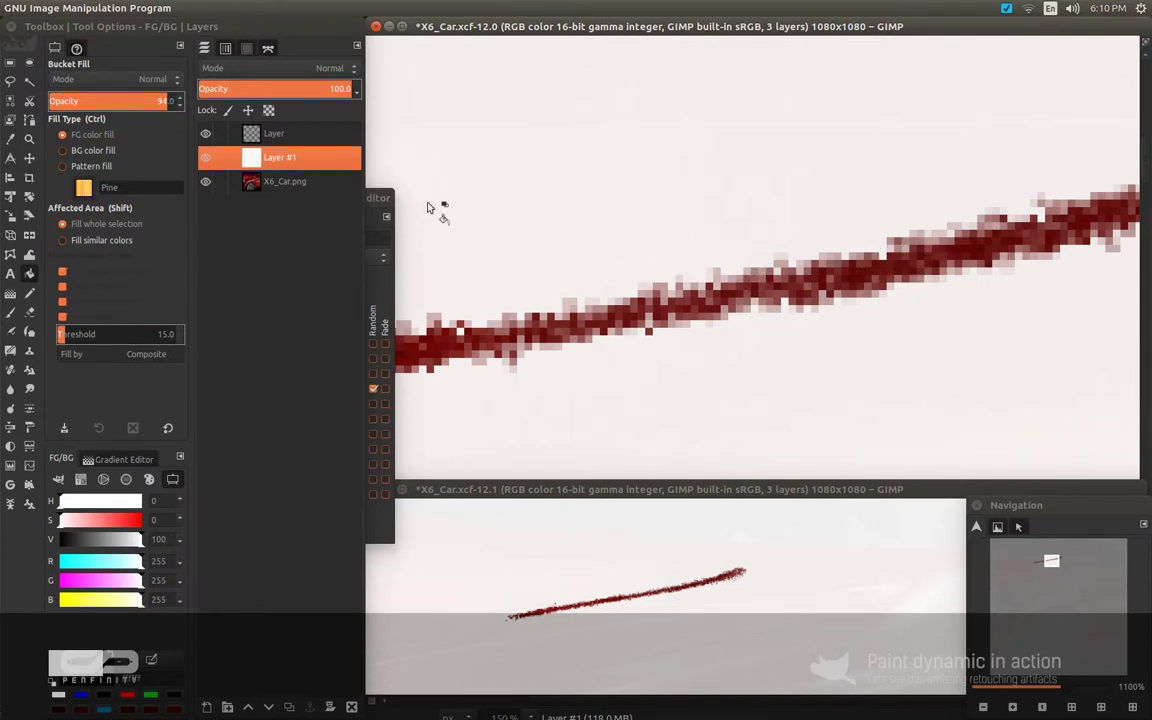
left_click(206, 160)
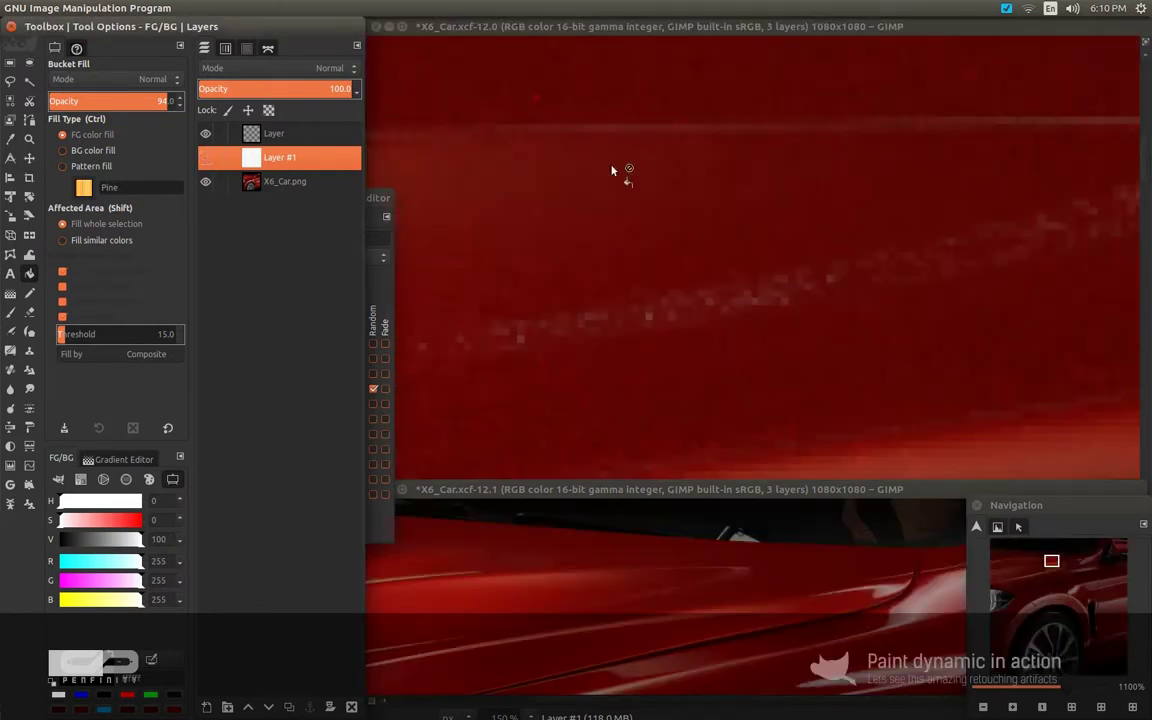
Switch to the Paintbrush and sample the red #620705 from the X6_Car.png layer near the highlight's wide end
left_click(285, 181)
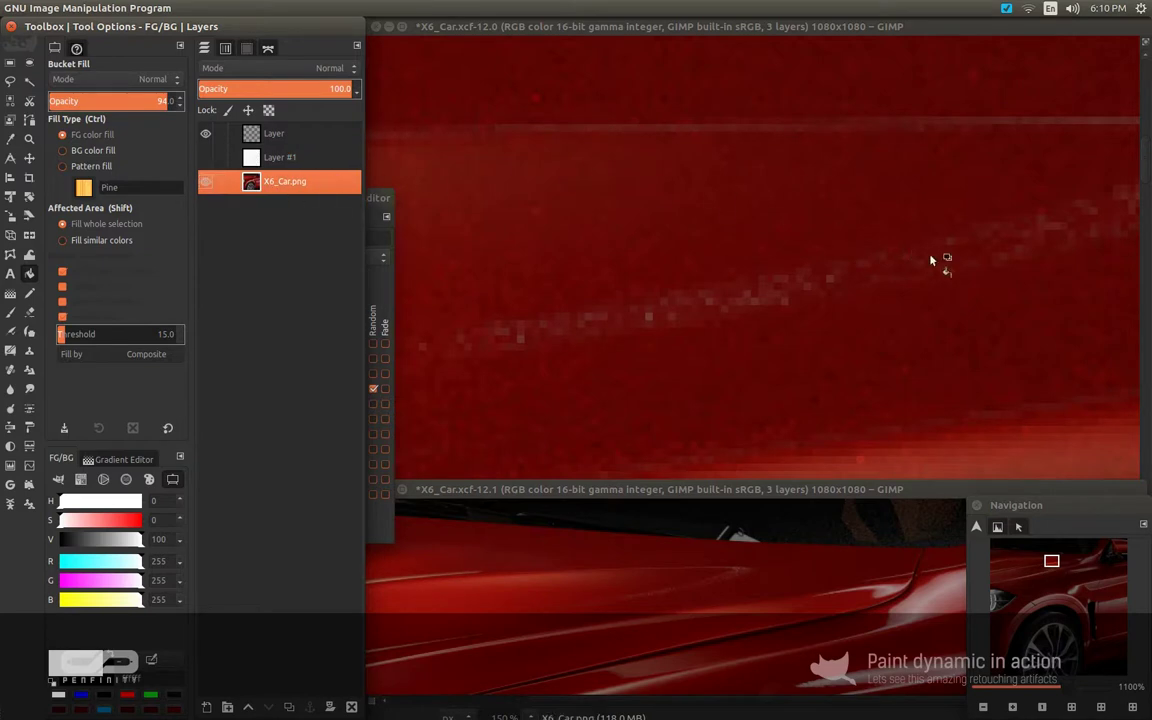
left_click_drag(944, 262, 724, 295)
key("p")
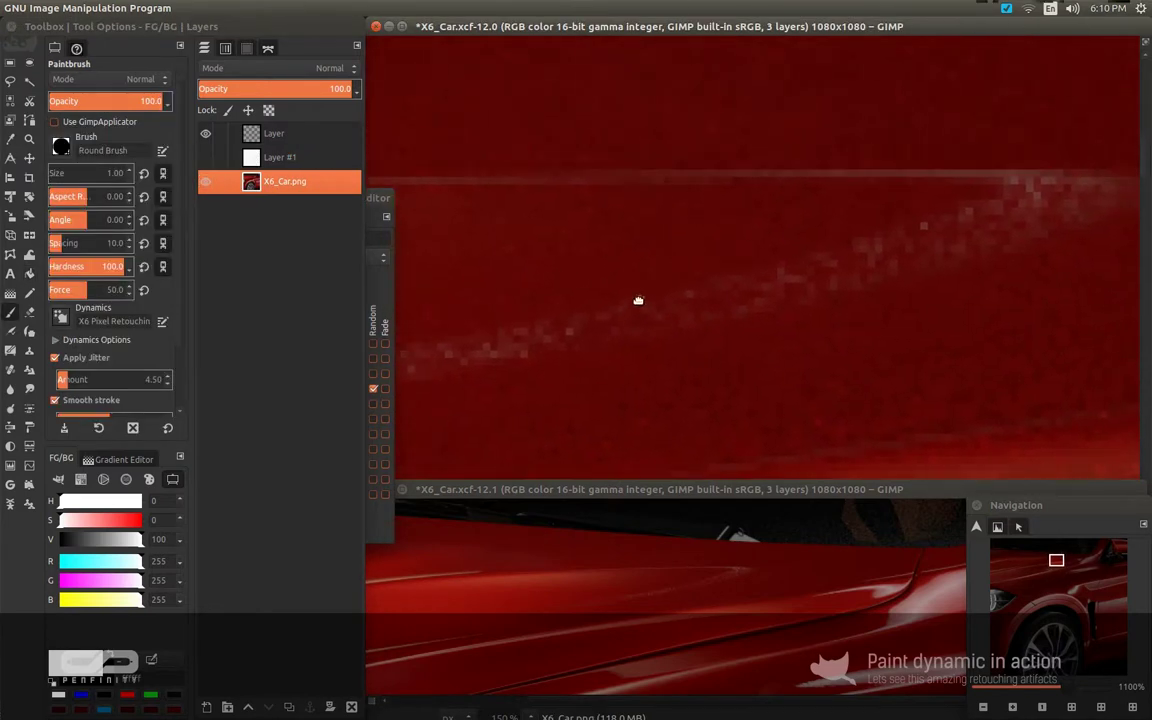
scroll(660, 306, "up", 2)
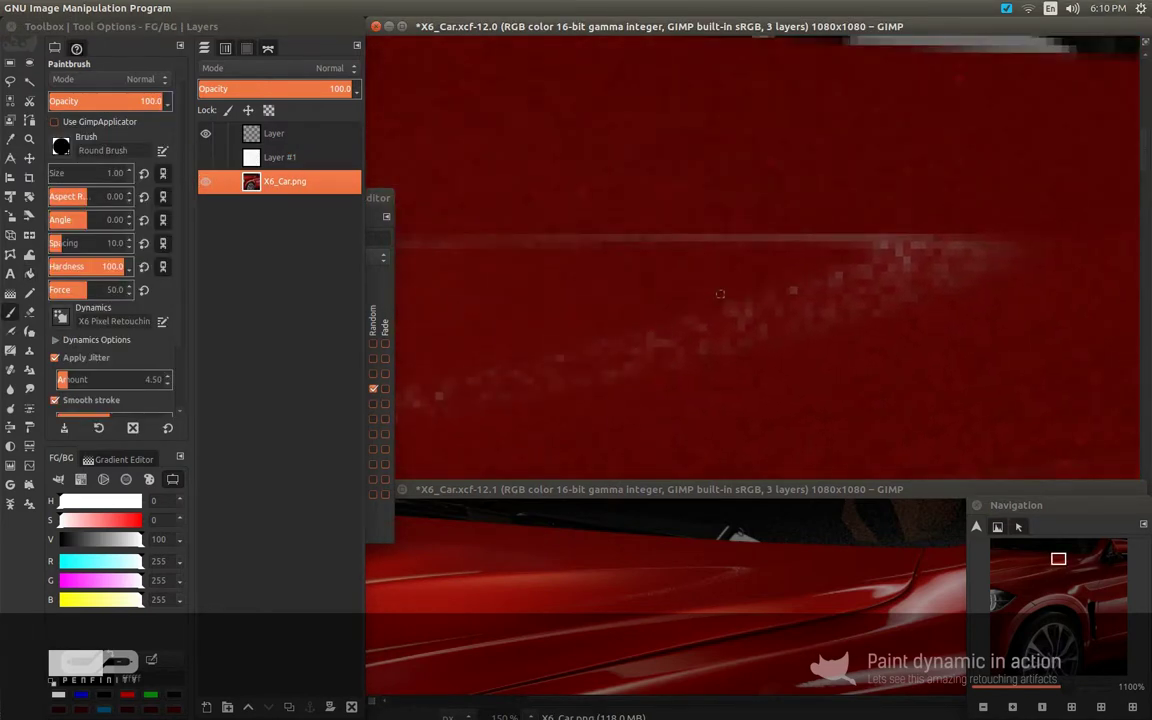
key("d")
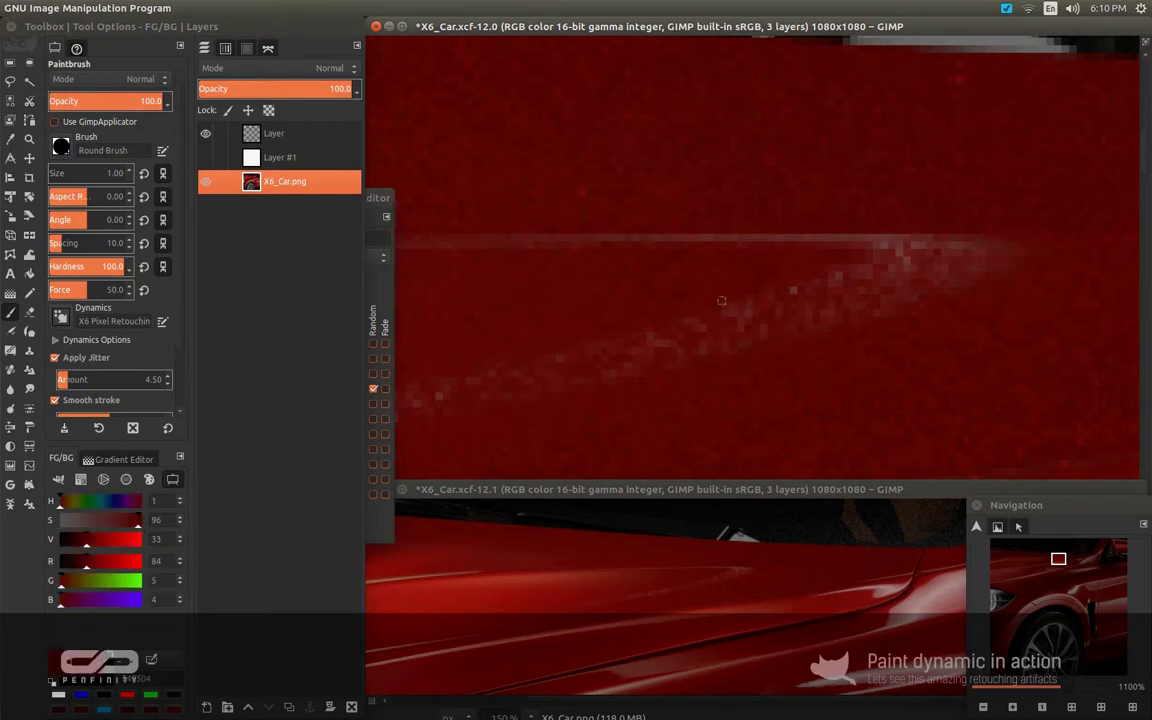
left_click(783, 237, "ctrl")
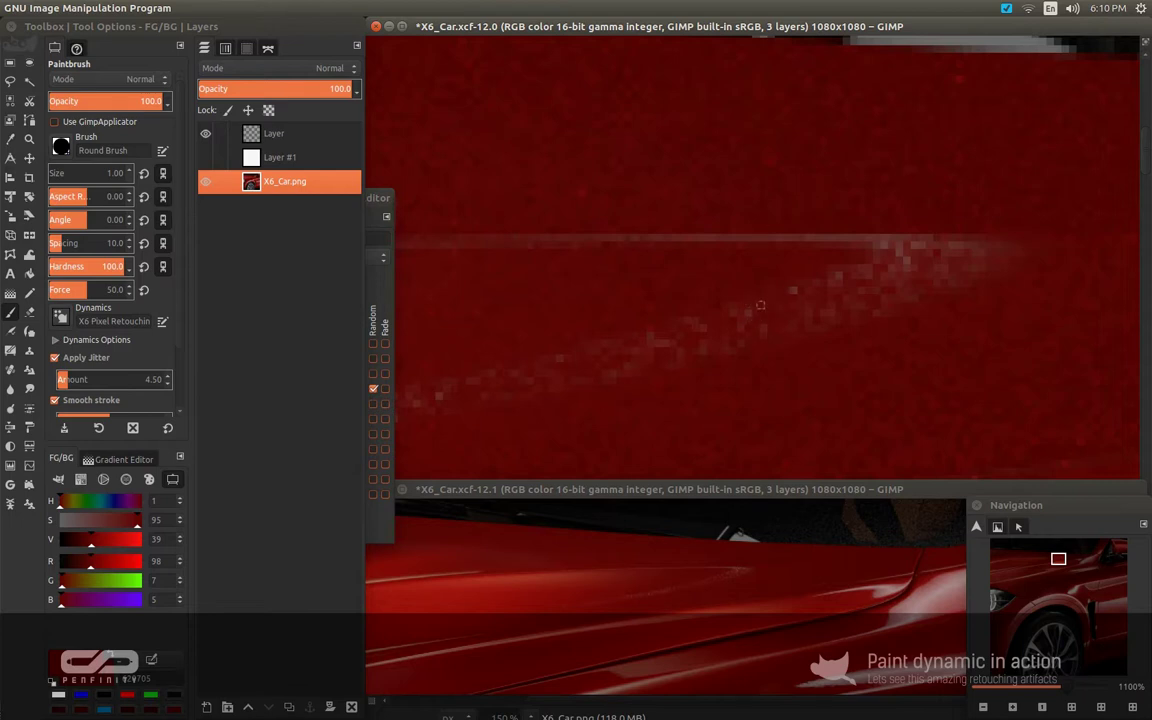
Activate the upper retouching layer and paint over the middle of the highlight streak, resampling nearby reds up to #600705
left_click(252, 163)
left_click(722, 318)
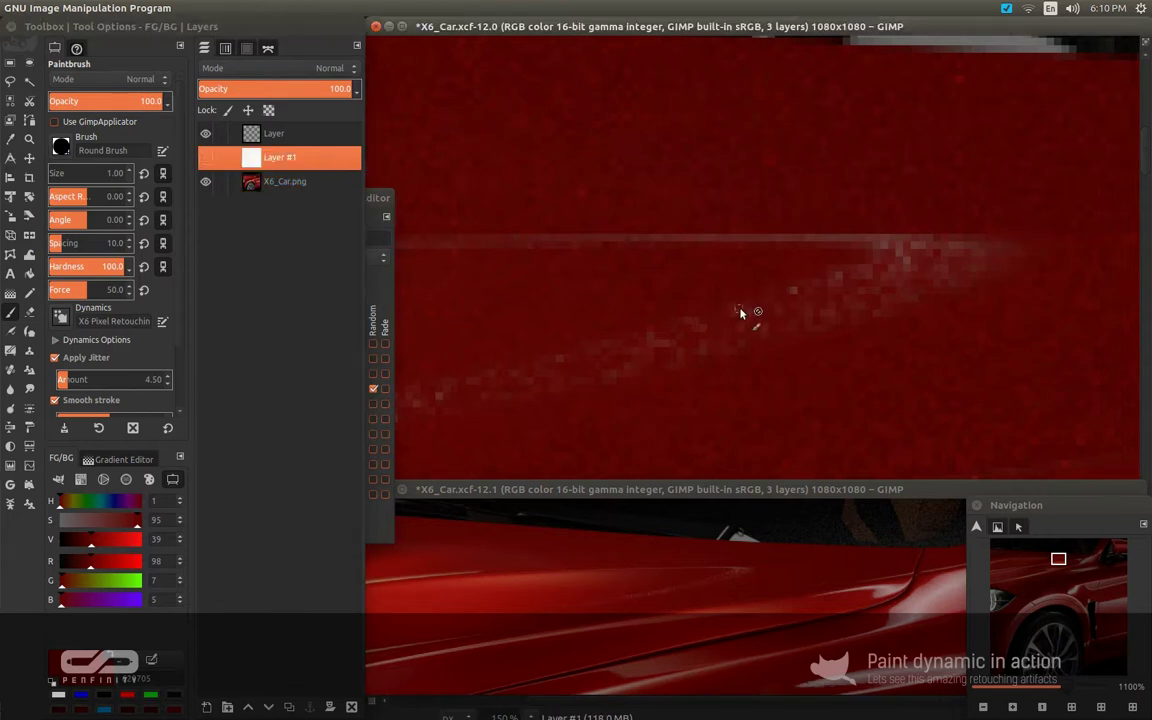
left_click(245, 133)
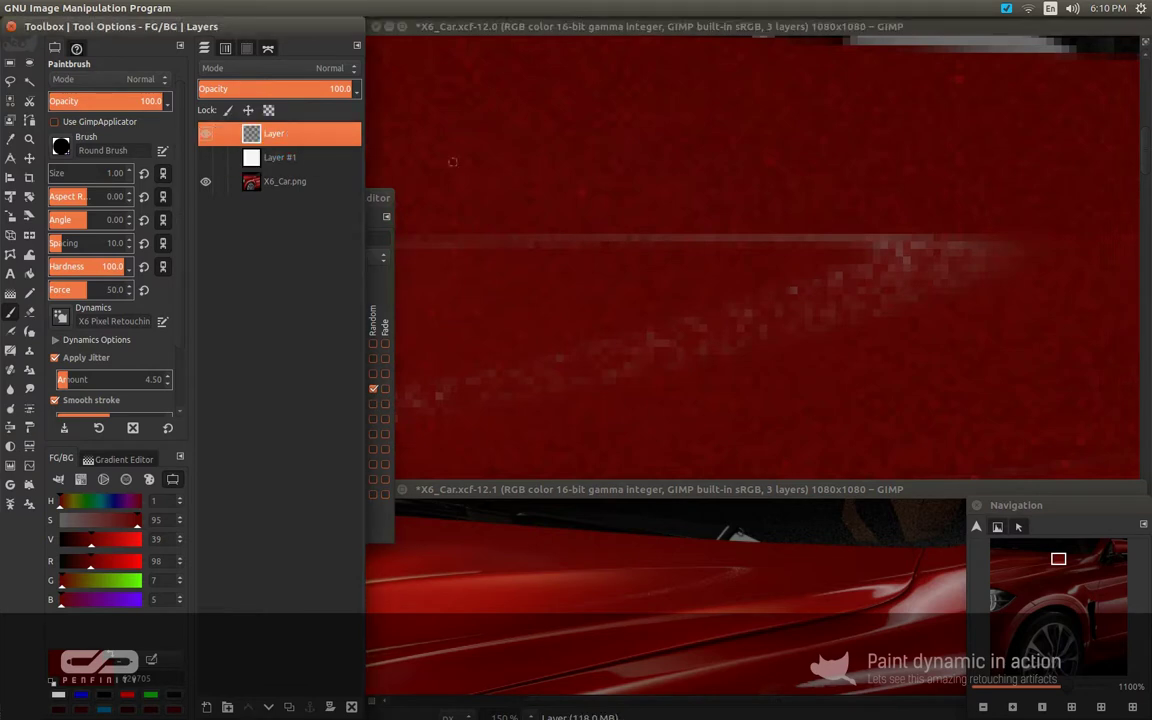
left_click(739, 323)
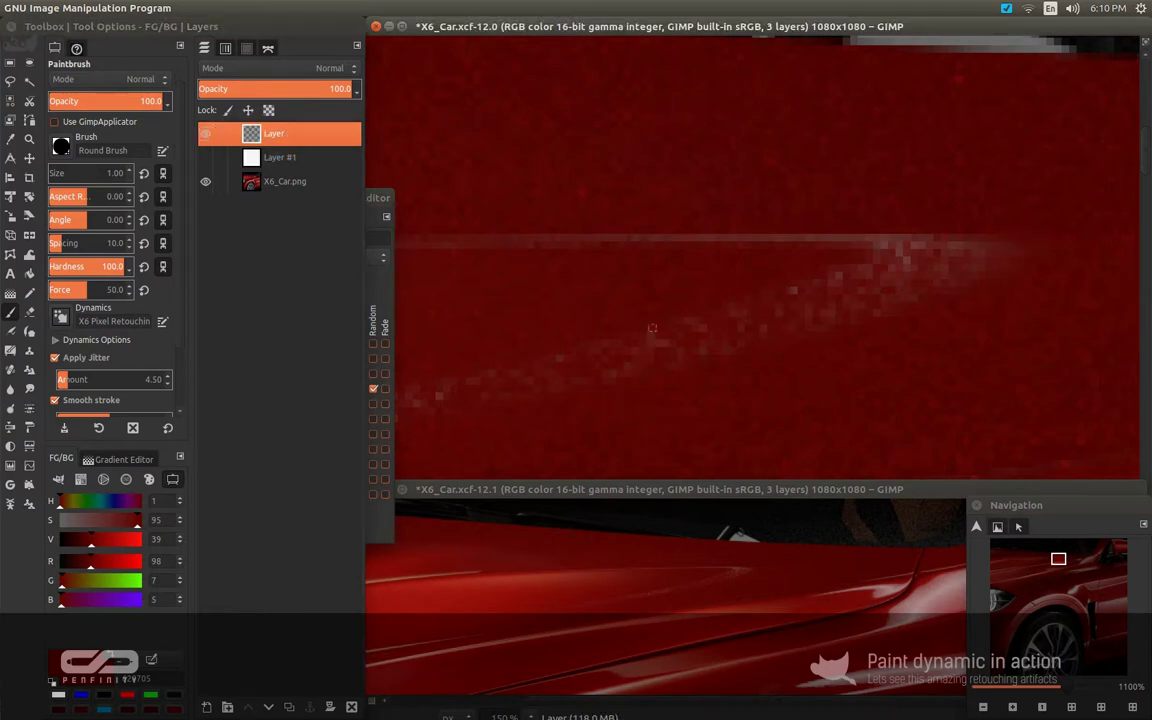
left_click(718, 340, "ctrl")
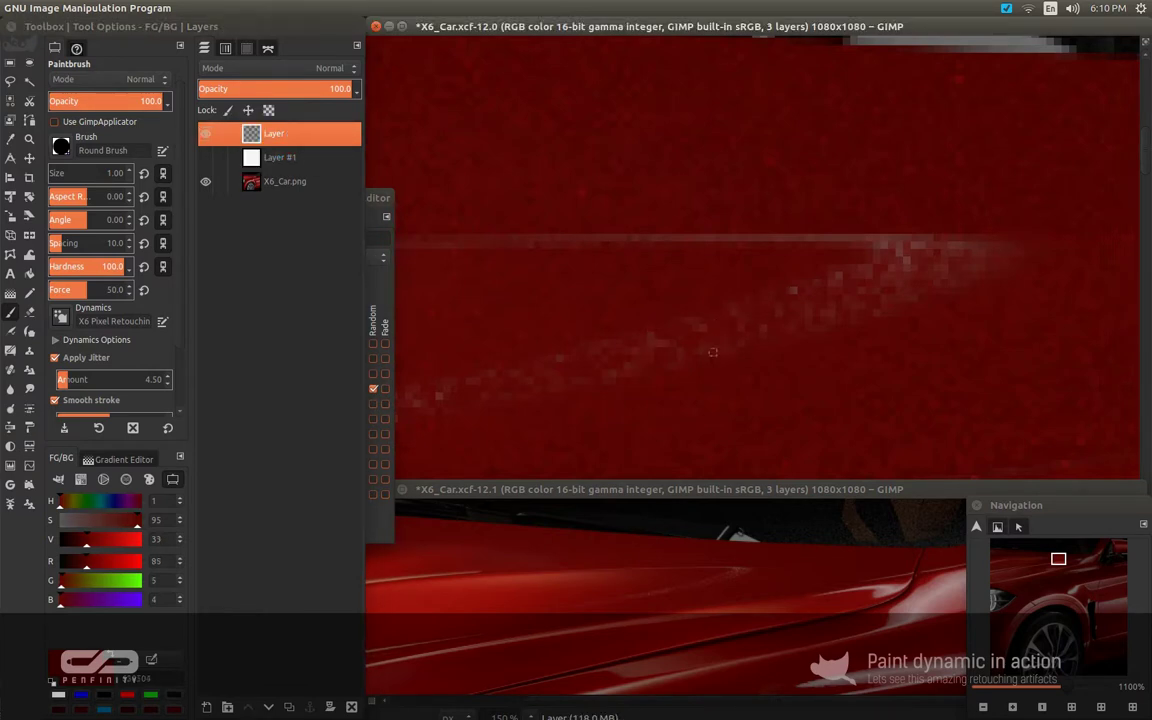
left_click(709, 290, "ctrl")
left_click(826, 272, "ctrl")
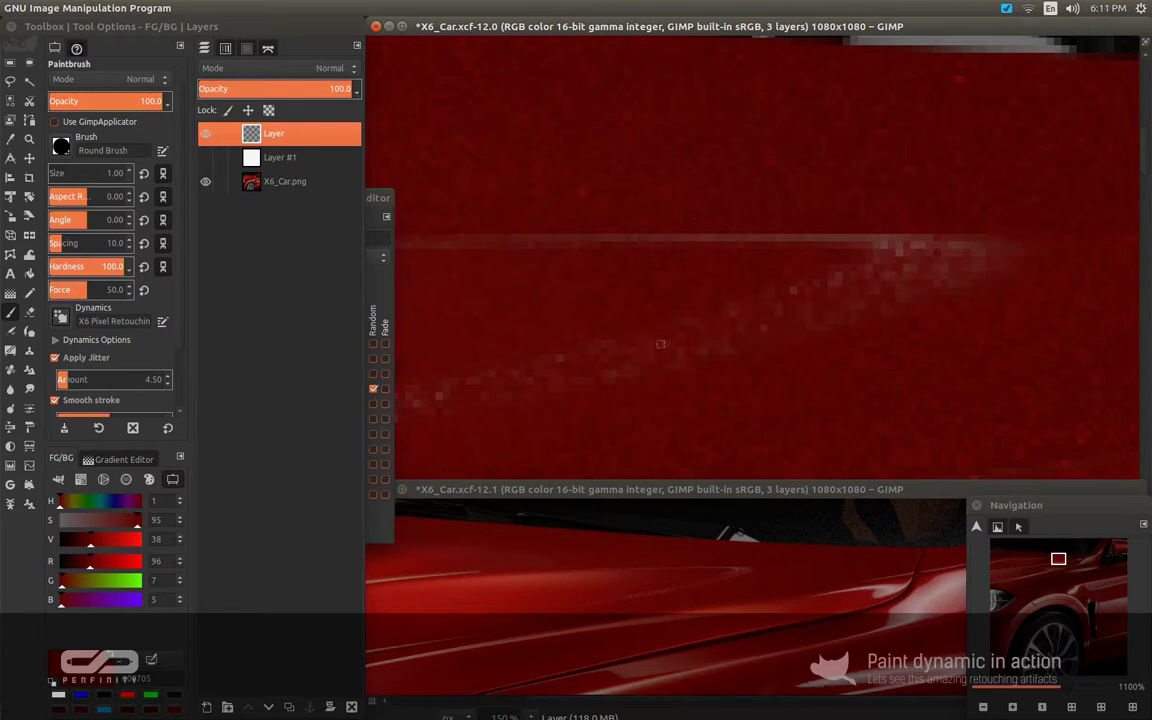
Paint #600705 over the remaining light pixels toward the thin end of the highlight streak
left_click_drag(662, 296, 900, 204)
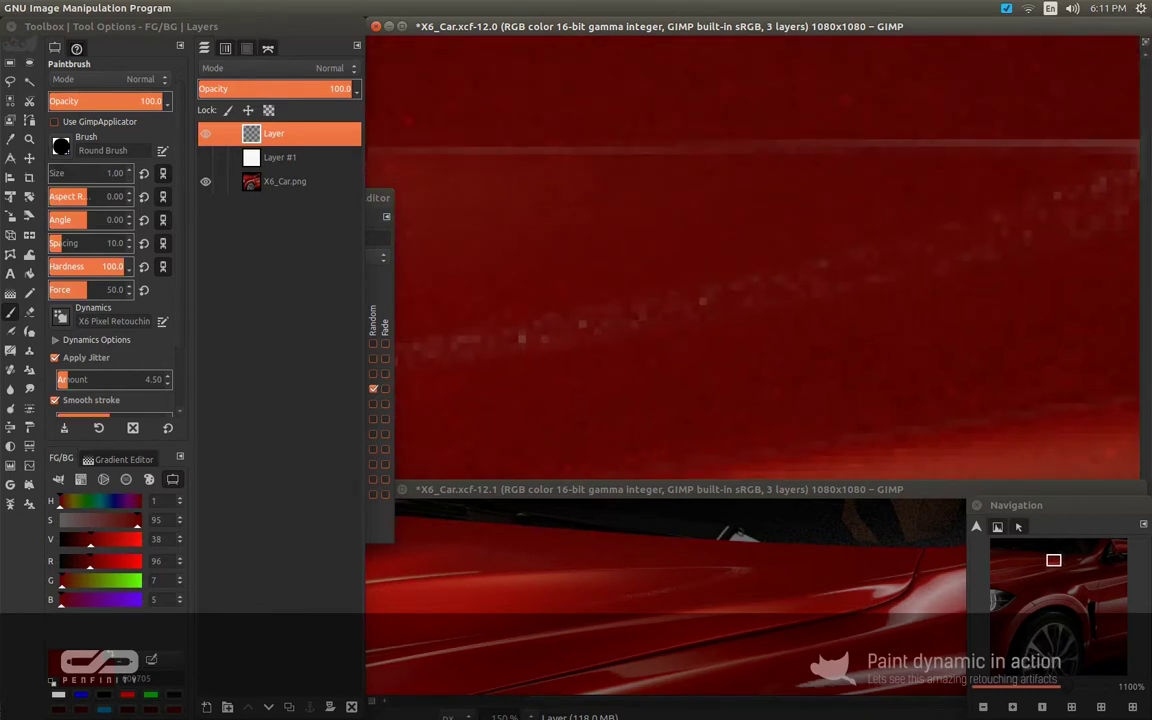
left_click(606, 333)
left_click_drag(657, 287, 798, 264)
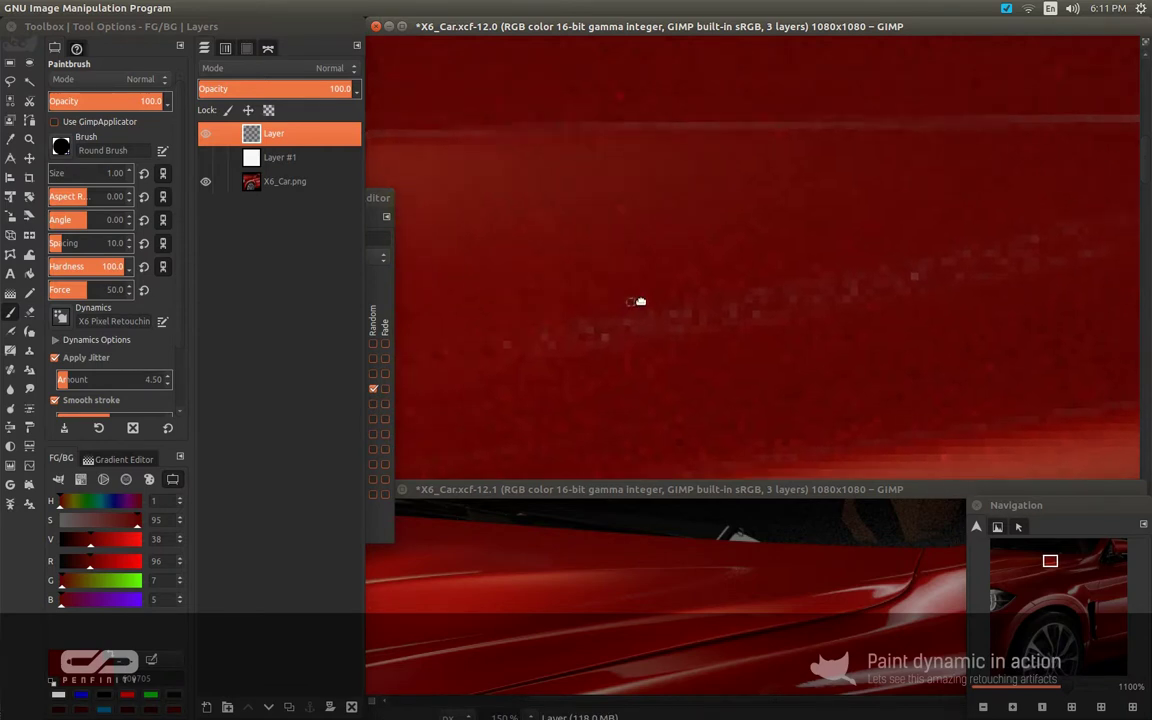
scroll(663, 301, "up", 2)
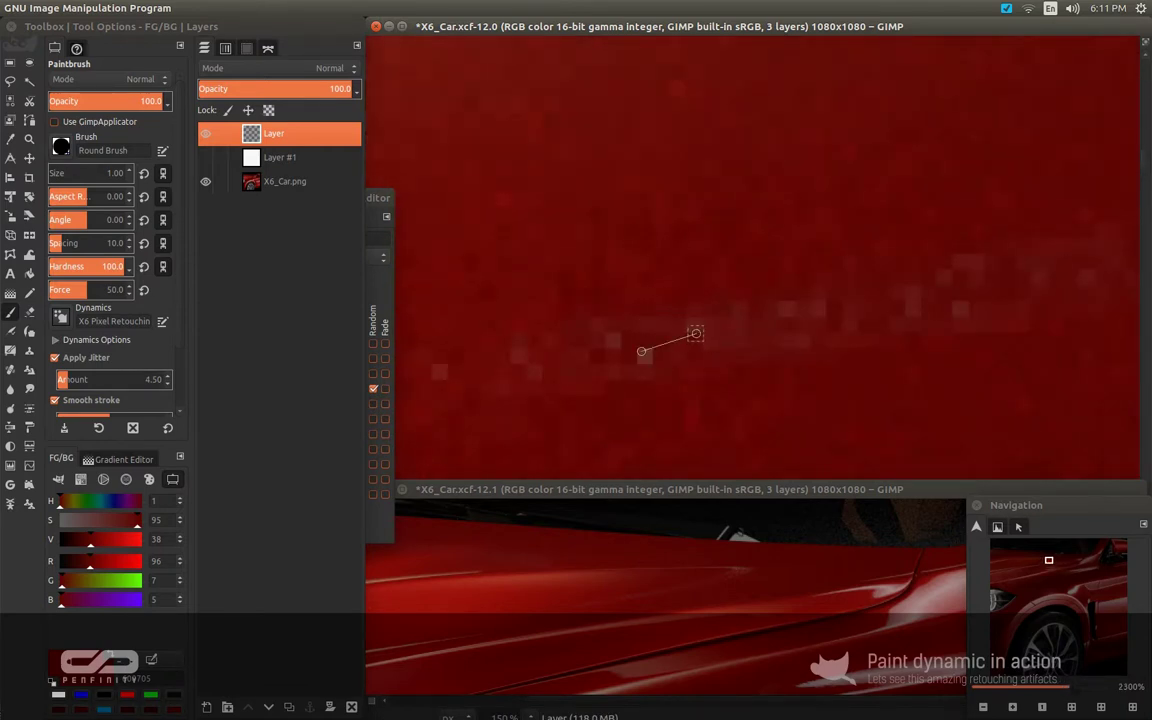
scroll(692, 333, "down", 5)
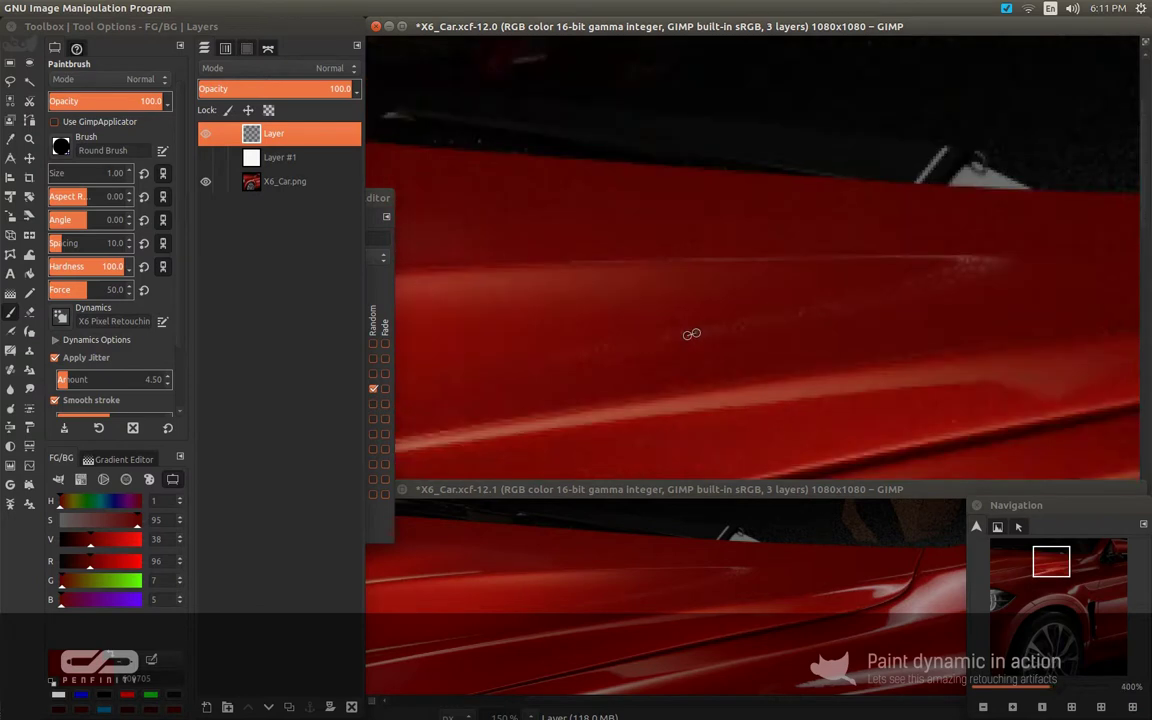
scroll(690, 331, "up", 2)
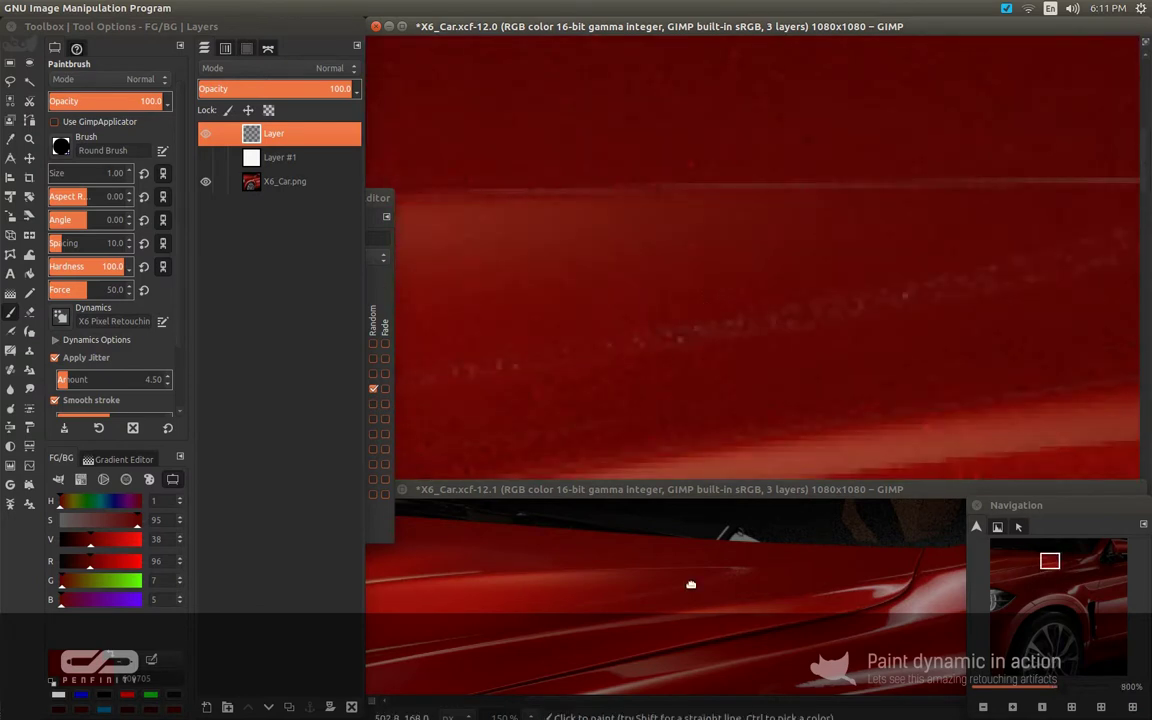
left_click(687, 587)
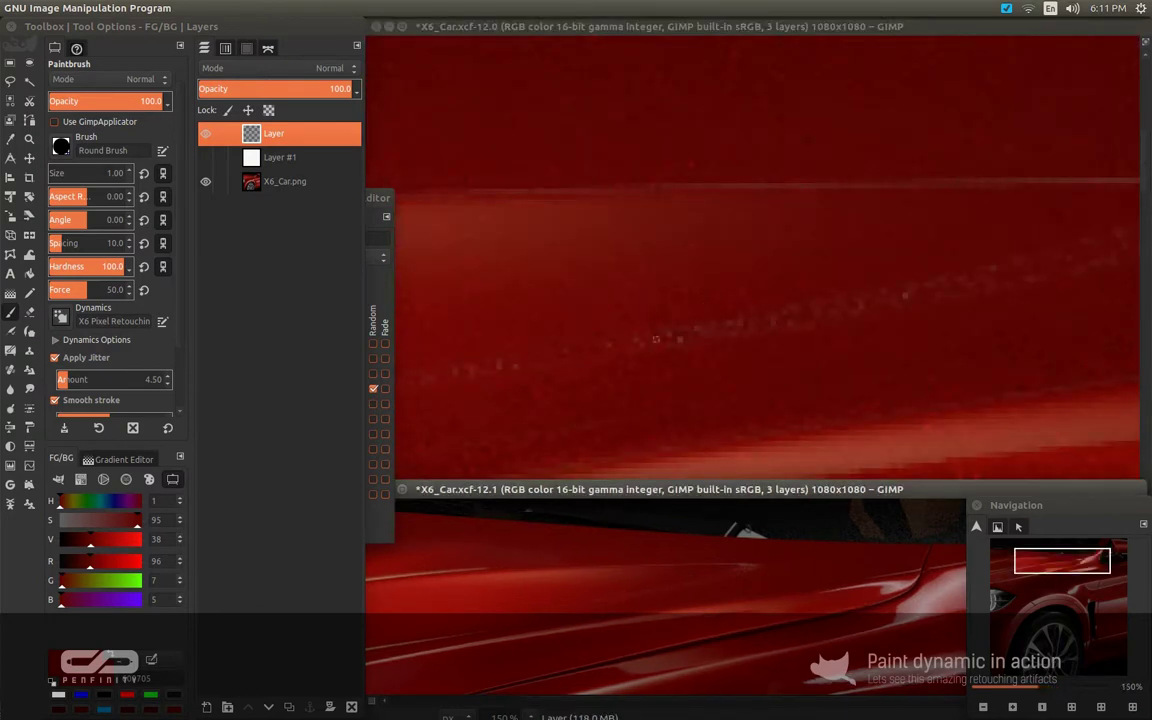
left_click_drag(710, 348, 745, 338)
Switch to Files and open X6_CC_Final.jpg from the Desktop in Image Viewer
key("alt+Tab")
key("alt+Tab")
key("alt+Tab")
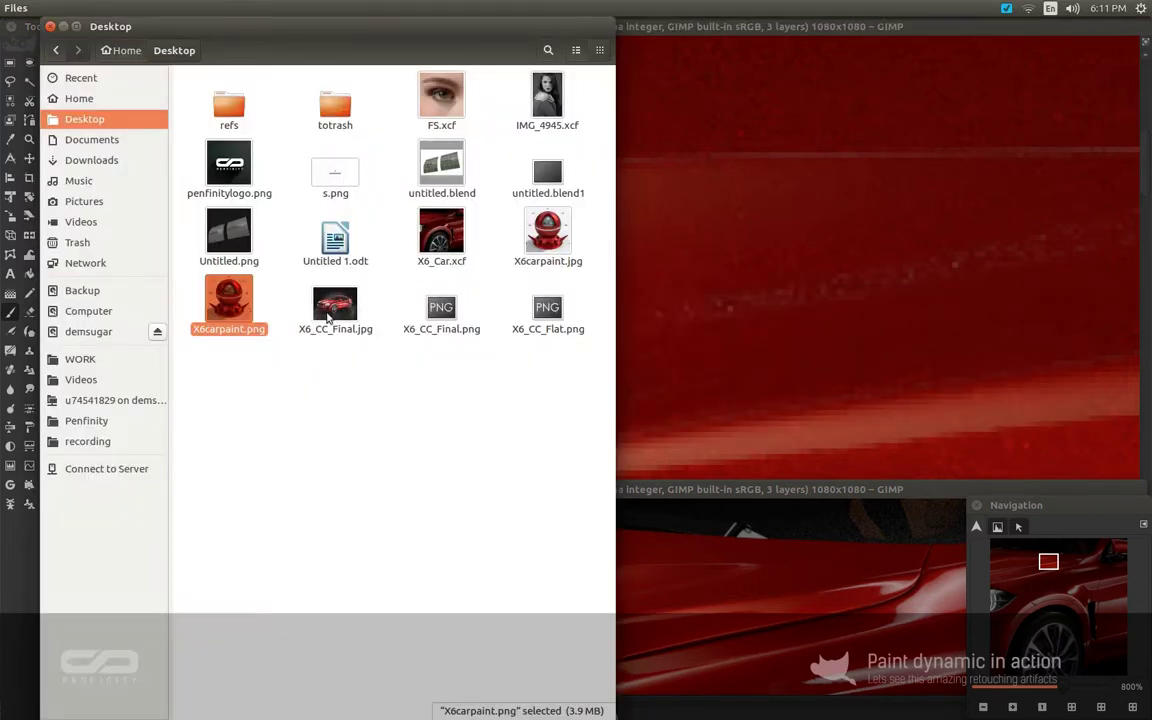
left_click(352, 314)
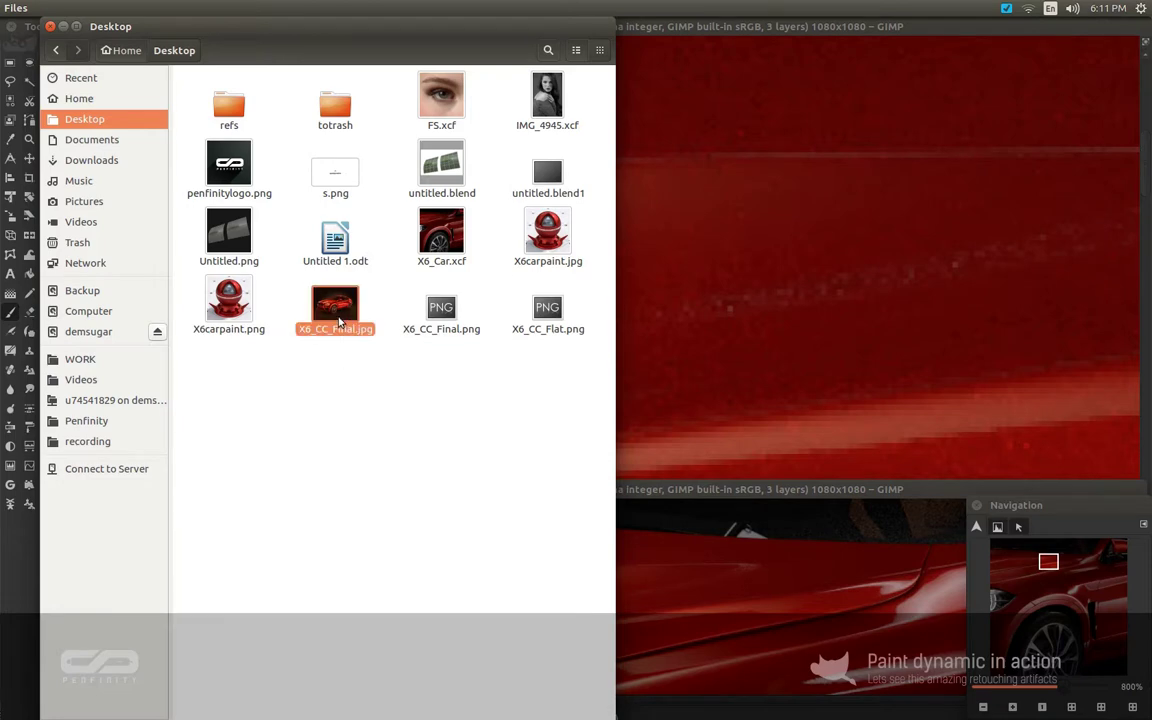
double_click(342, 321)
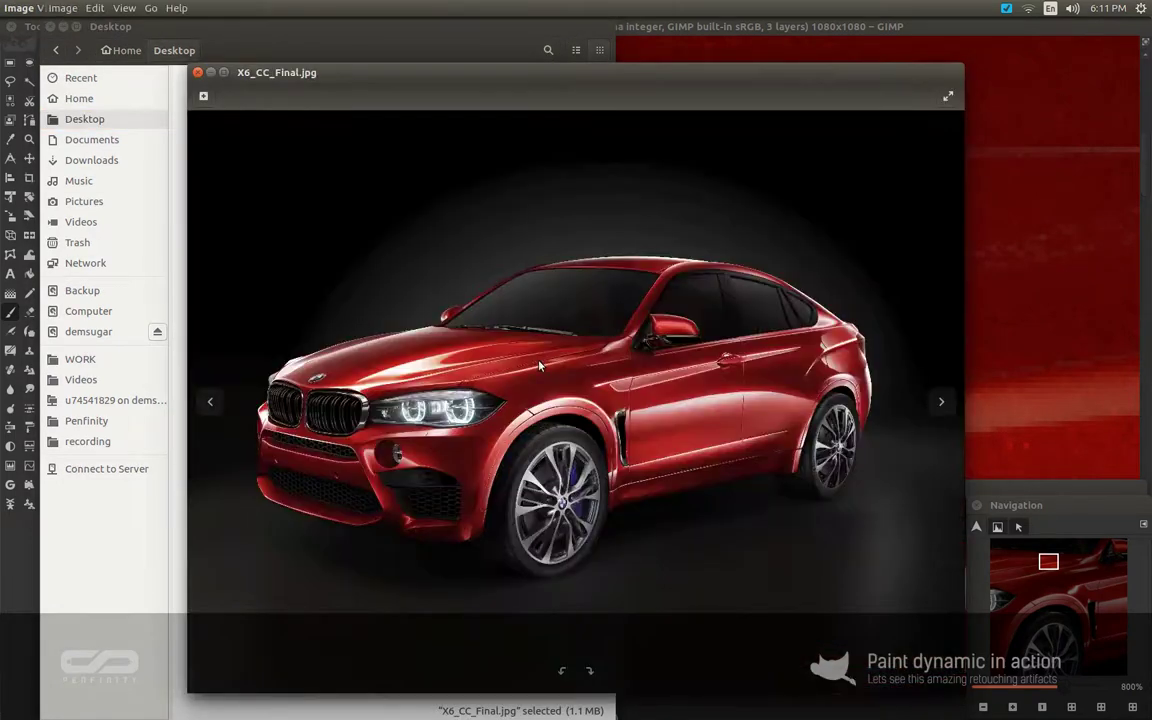
Examine the finished car paint up close around the hood, headlight and front wheel arch
scroll(505, 360, "up", 3)
left_click_drag(505, 360, 556, 312)
left_click_drag(484, 434, 540, 362)
scroll(540, 362, "down", 1)
scroll(563, 342, "right", 3)
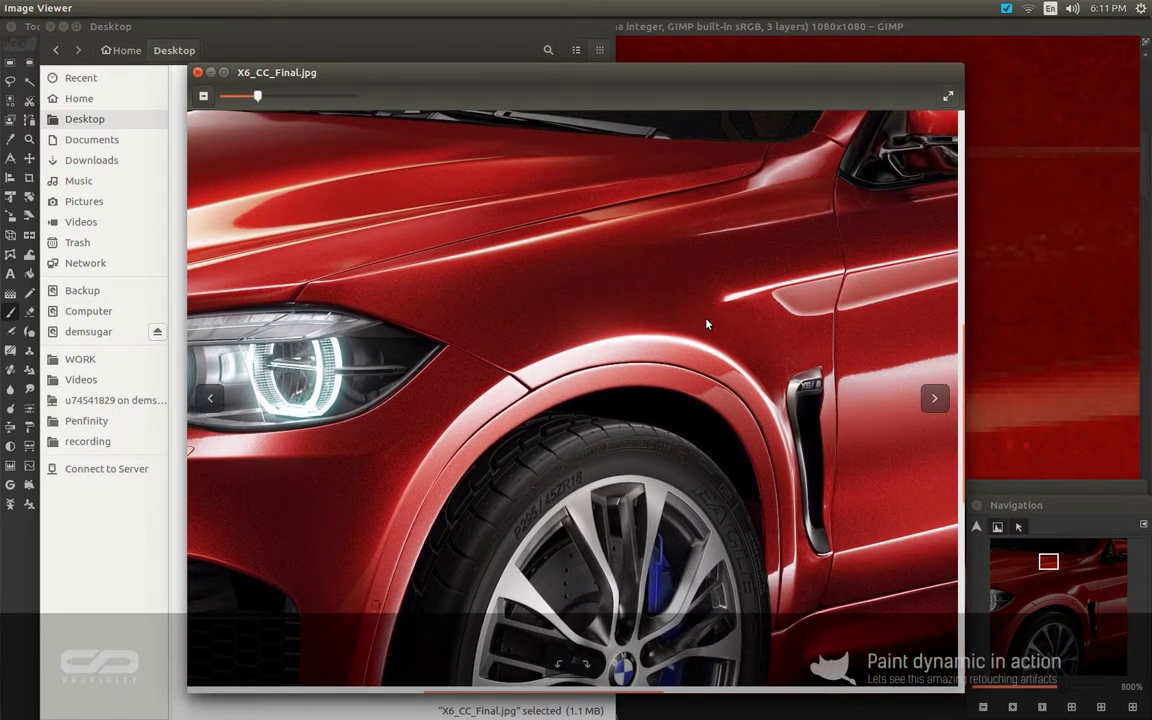
Return to GIMP and view the working image's hood, fender and wheel arch at 150% for comparison
left_click(1008, 370)
scroll(956, 362, "down", 1)
scroll(819, 285, "down", 1)
scroll(835, 335, "down", 4)
left_click_drag(823, 382, 534, 275)
left_click_drag(780, 353, 751, 309)
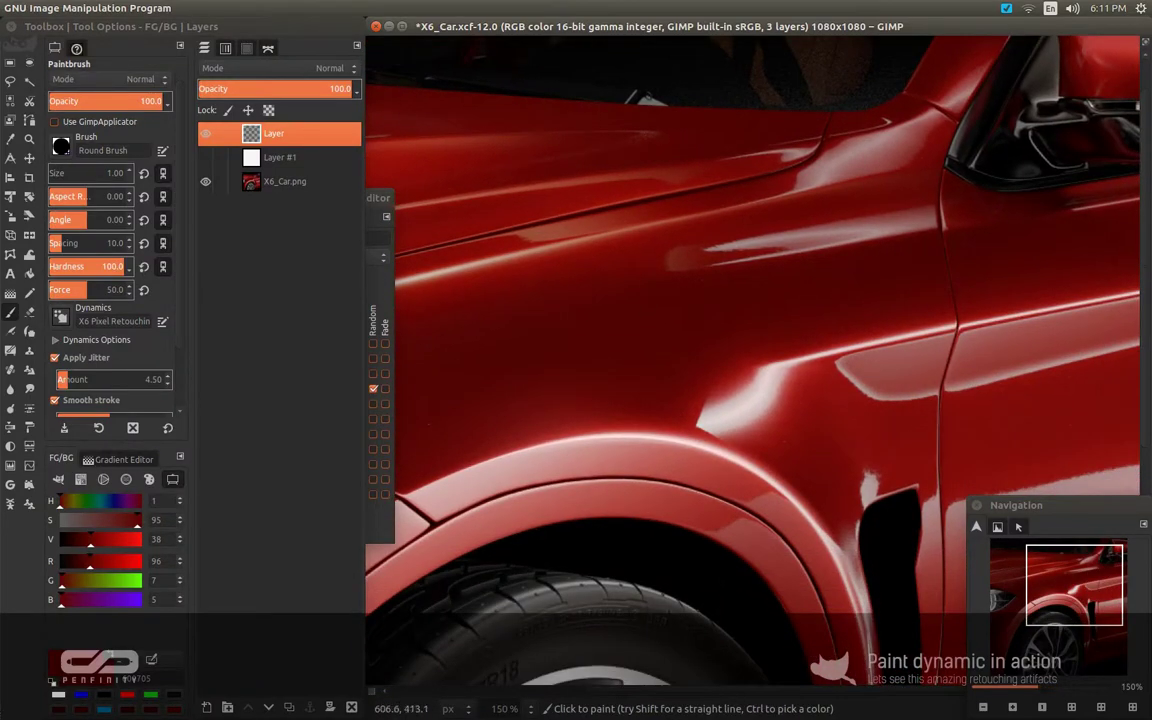
Switch to Image Viewer and examine the paint texture of X6_CC_Final.jpg across the headlight, hood, mirror and doors
key("alt+Tab")
key("alt+Tab")
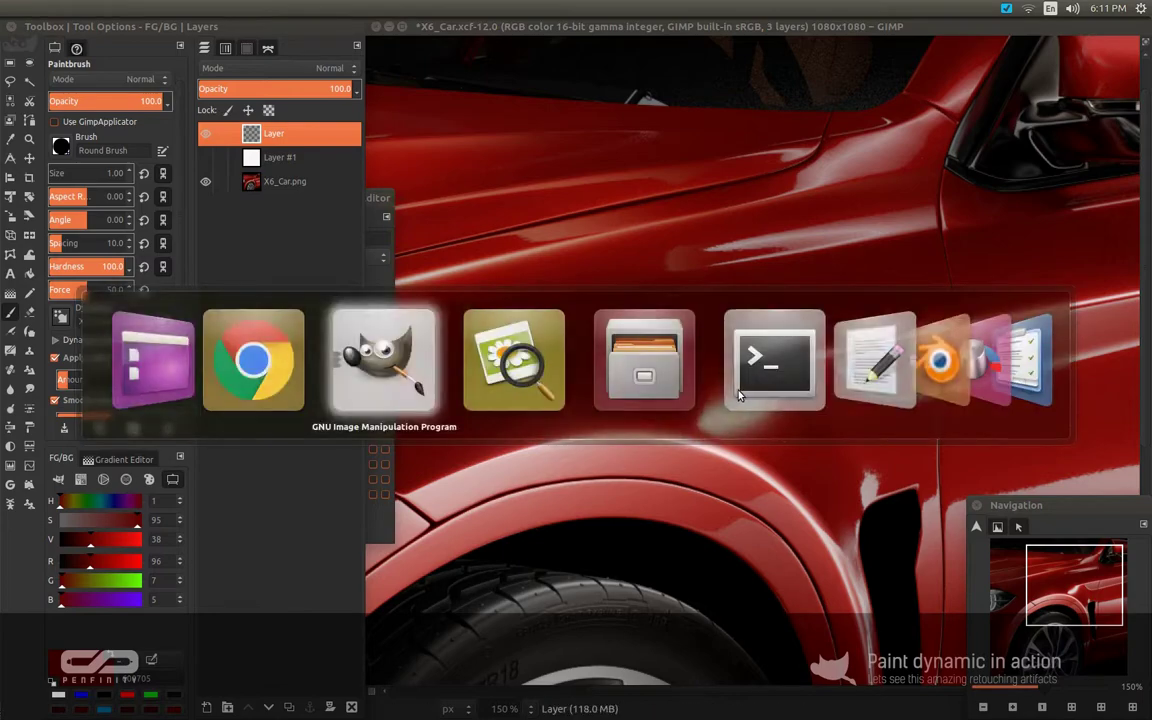
key("alt+Tab")
key("alt+Tab")
key("alt+Tab")
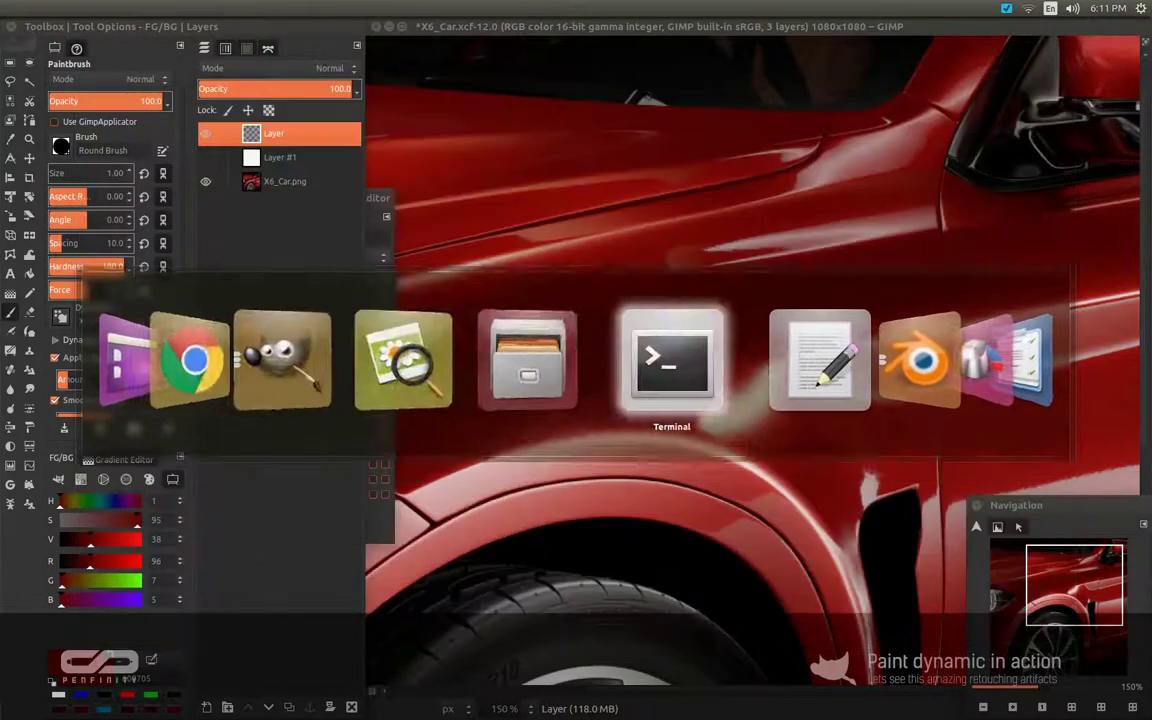
key("alt+Tab")
key("alt+Tab")
key("alt+Tab")
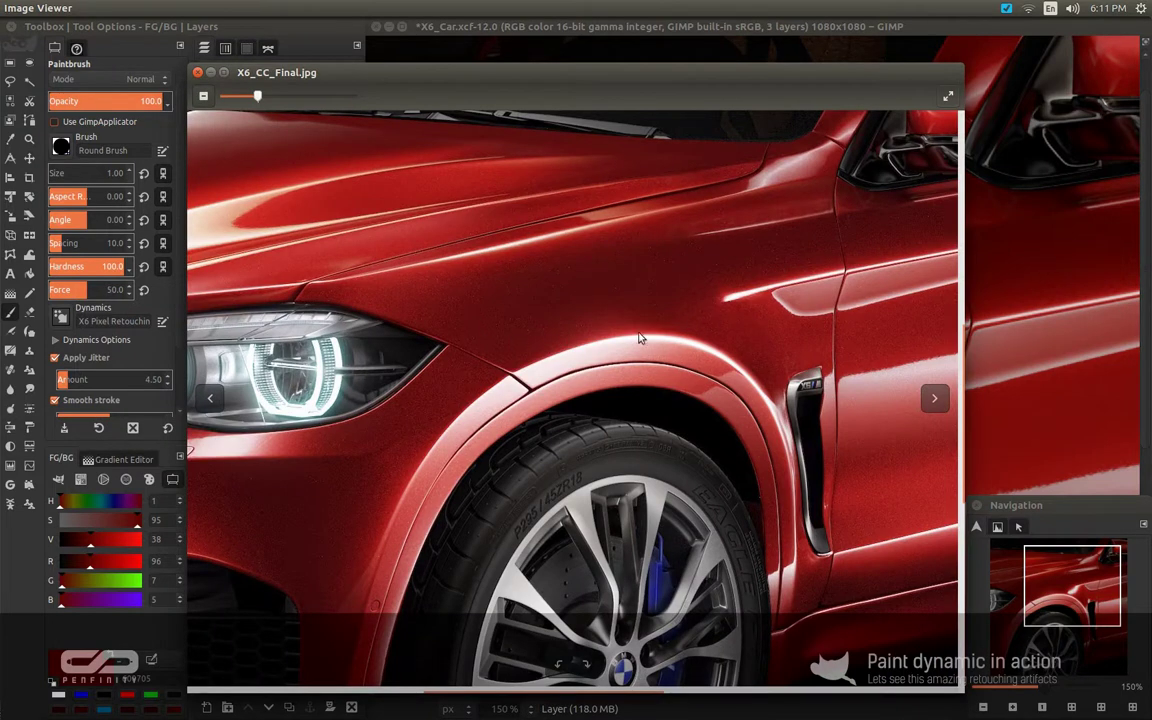
left_click_drag(540, 375, 778, 333)
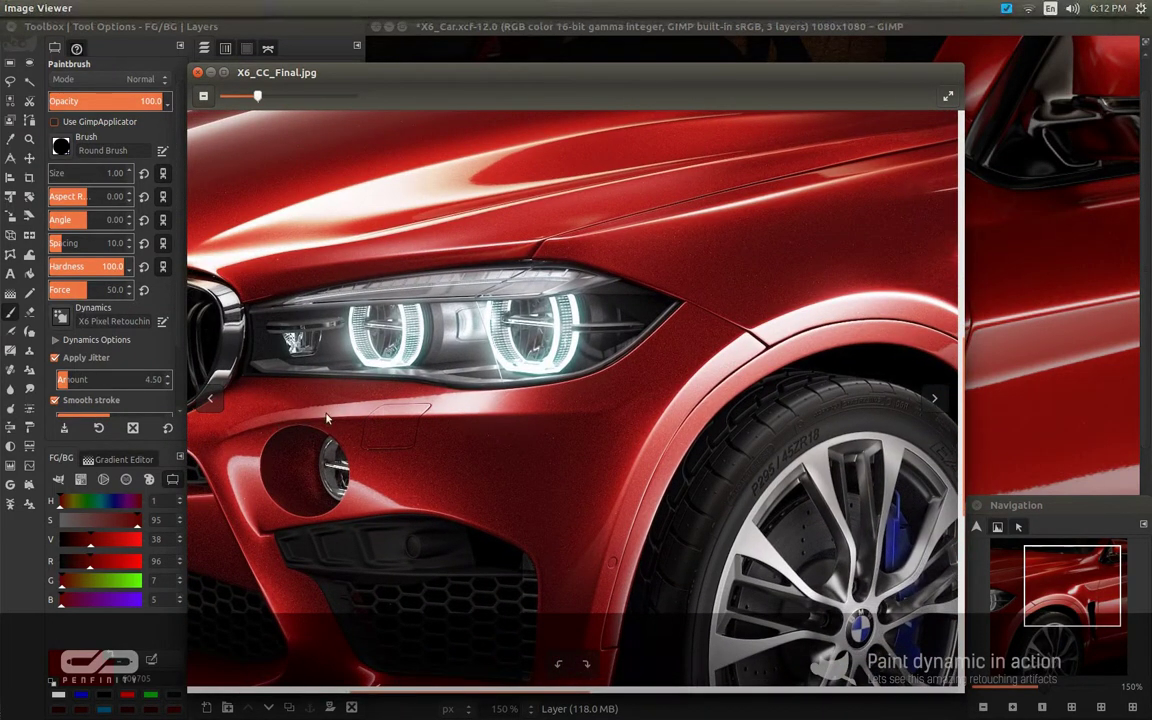
left_click_drag(540, 262, 545, 375)
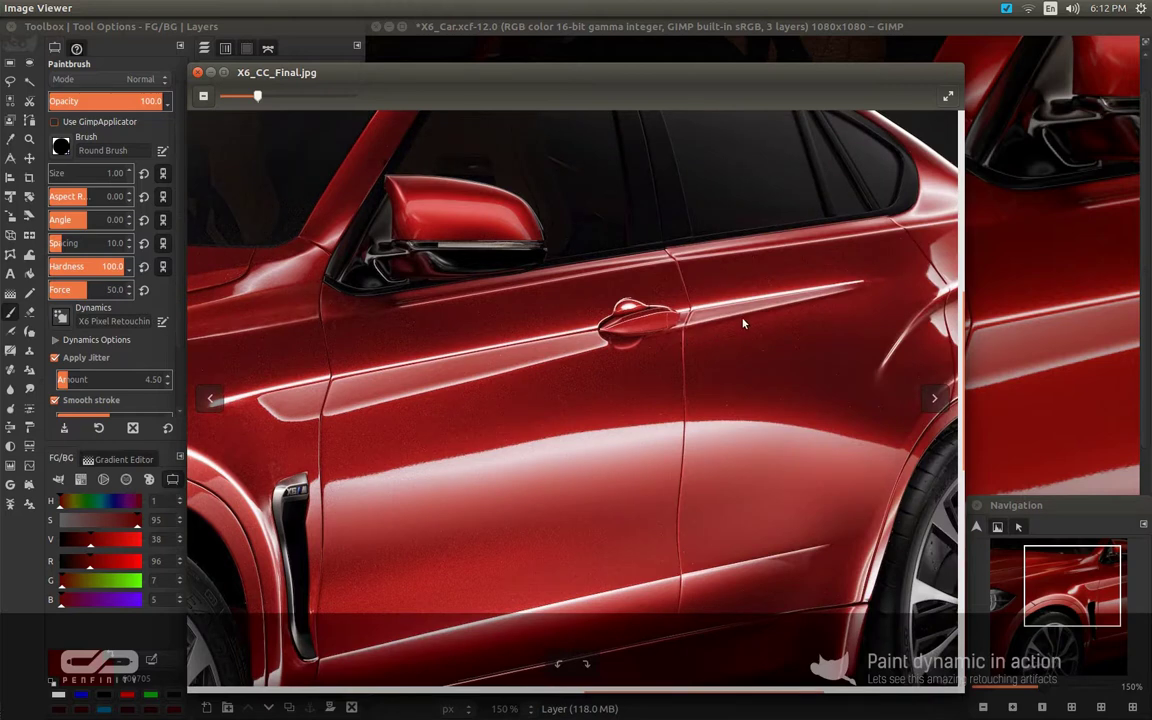
Switch back to GIMP and inspect the retouched hood highlight at 400% and 200%
left_click_drag(1048, 322, 927, 446)
left_click_drag(766, 351, 1003, 449)
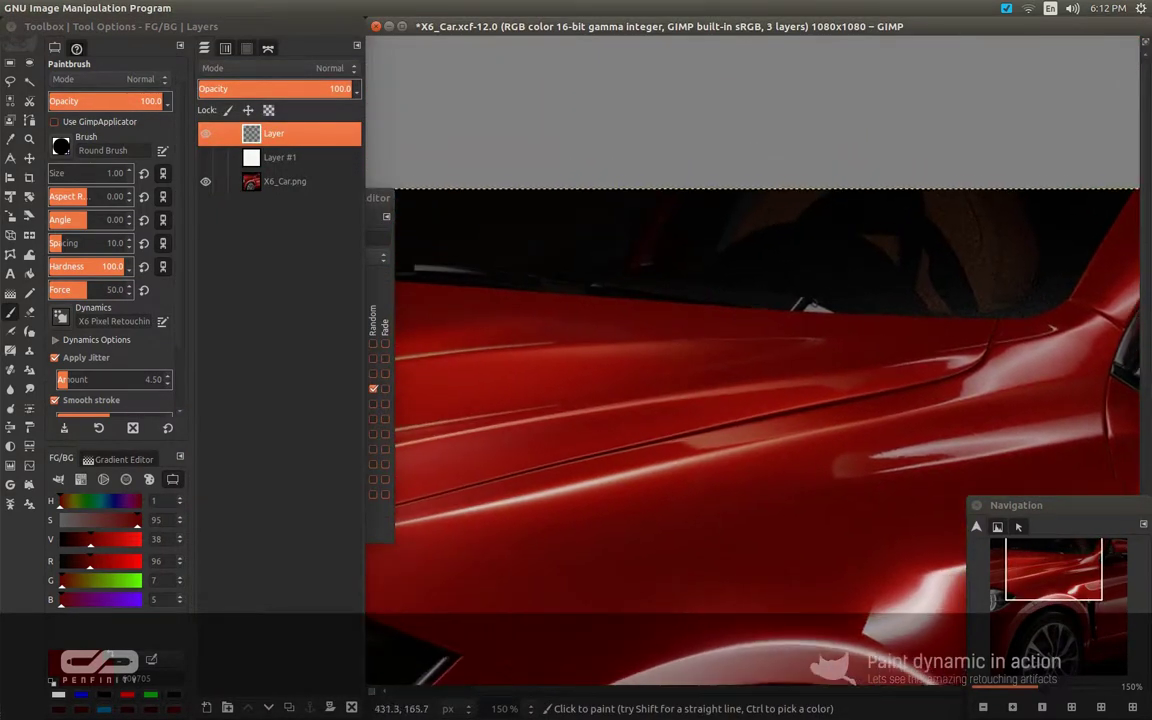
scroll(678, 361, "up", 1, "ctrl")
scroll(681, 362, "up", 2, "ctrl")
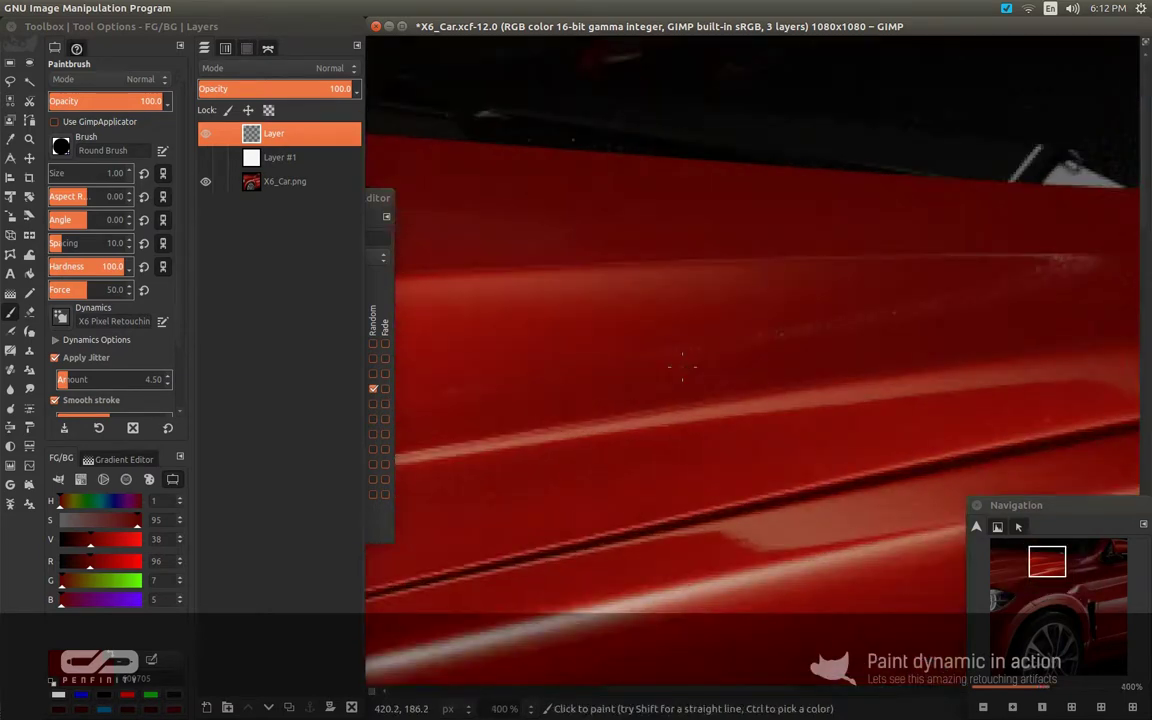
scroll(779, 340, "down", 2, "ctrl")
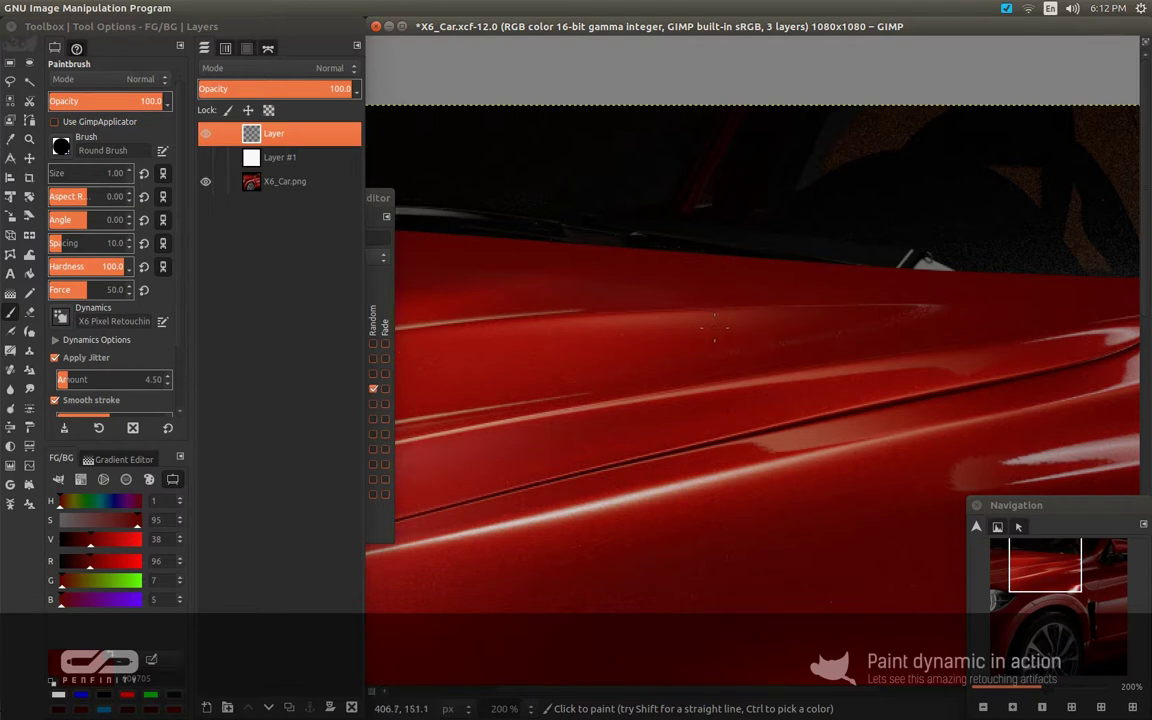
Activate the Airbrush tool and review the hood's remaining highlight lines at 200%
key("a")
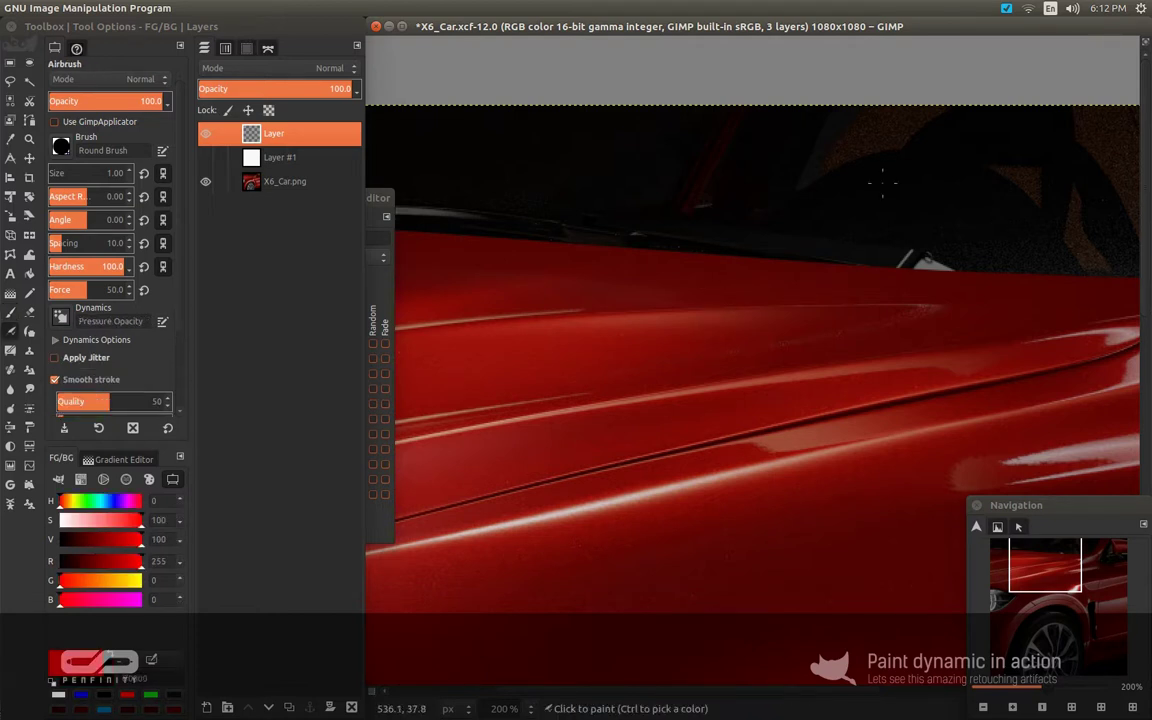
left_click_drag(817, 362, 801, 348)
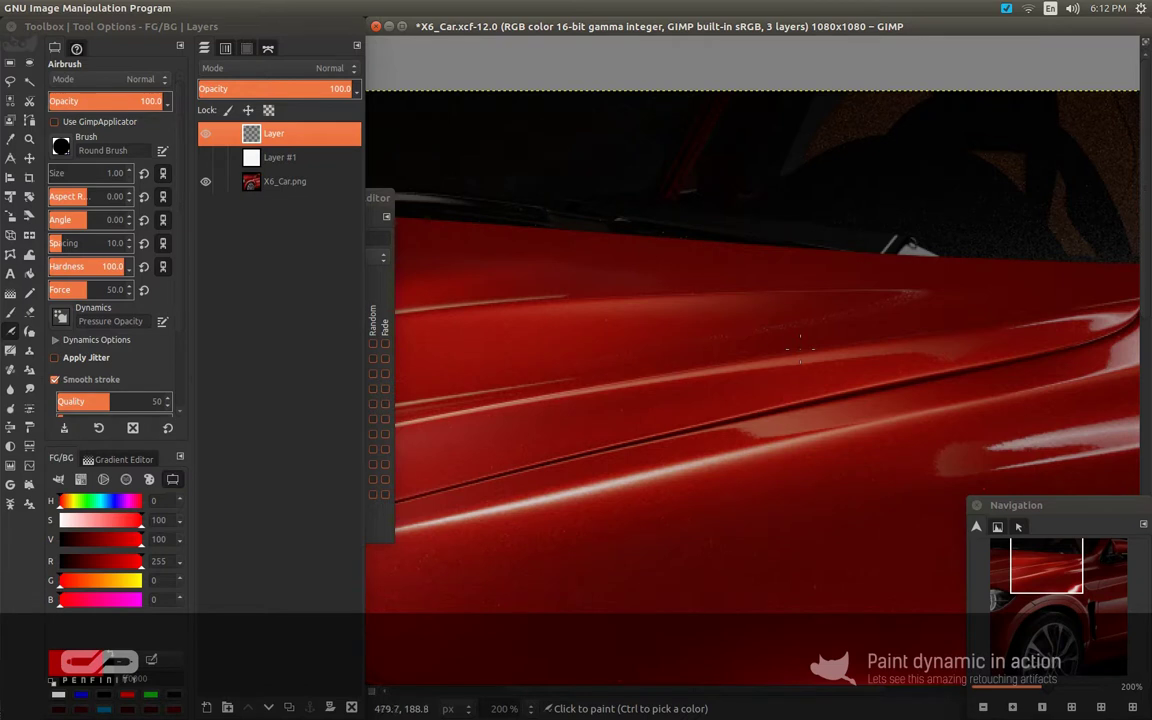
scroll(805, 345, "down", 1)
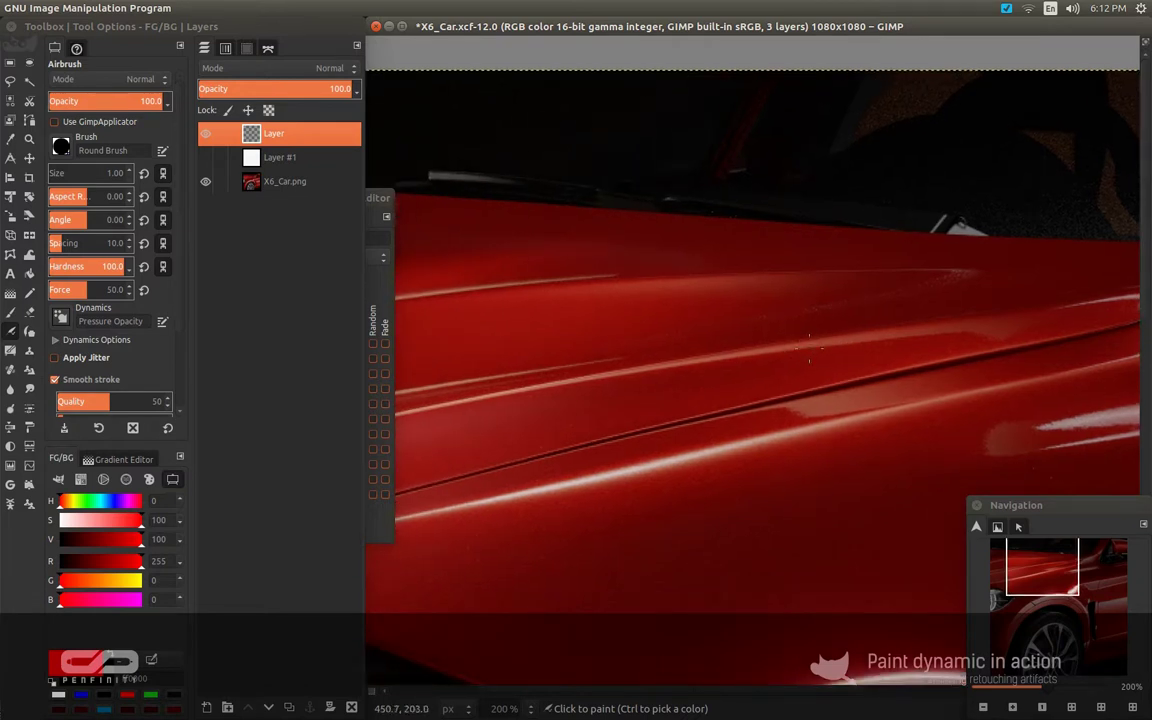
left_click_drag(813, 343, 777, 343)
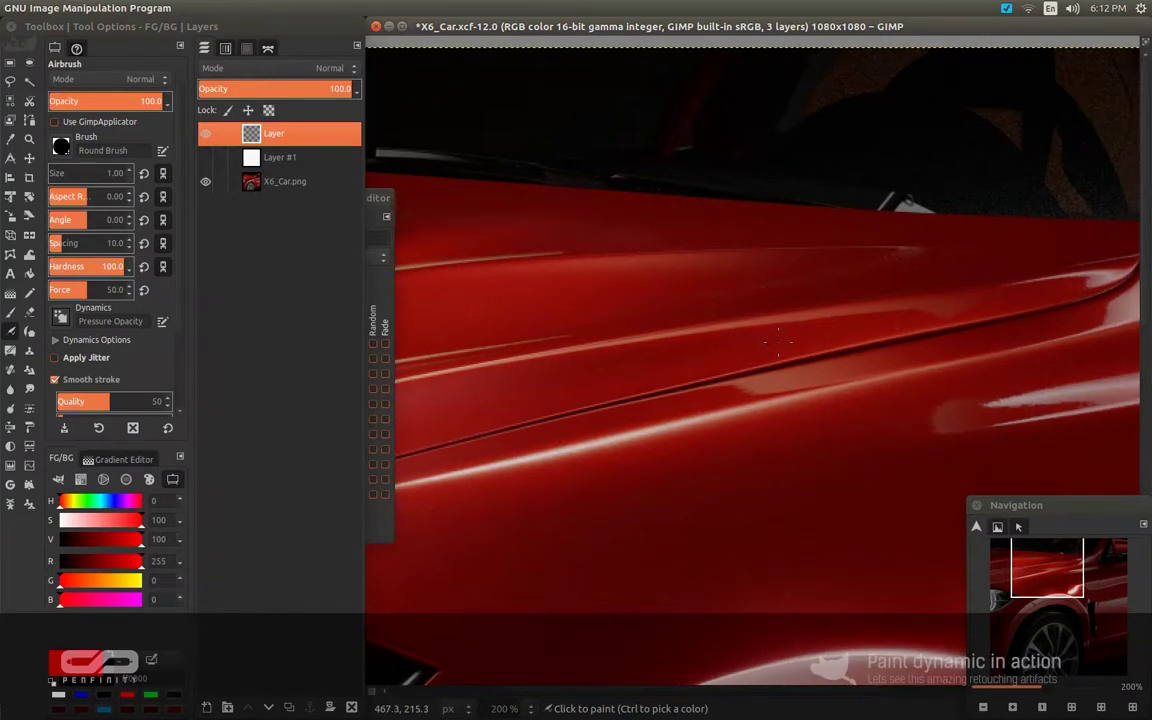